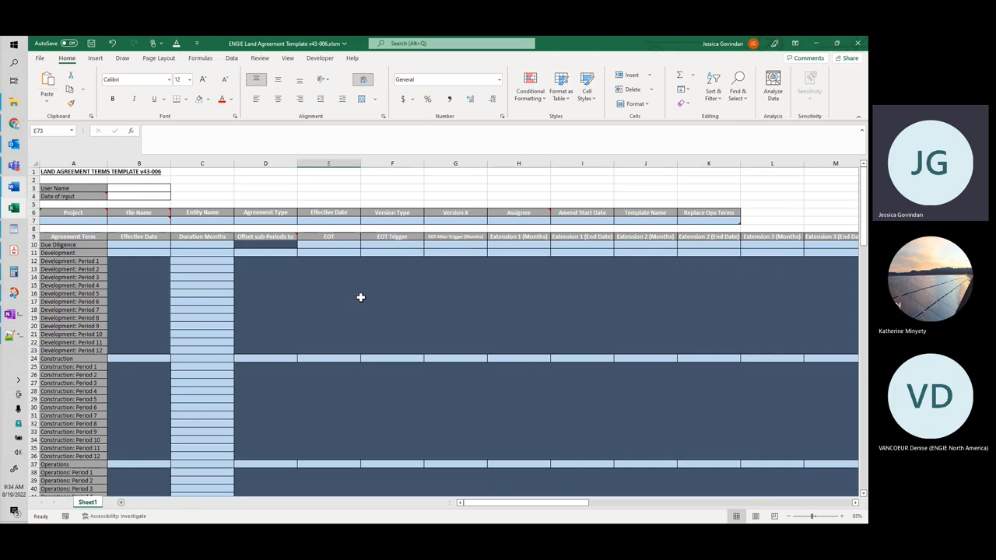
Step: Look through the template's agreement term rows, from Due Diligence down to the Easement periods
left_click(313, 300)
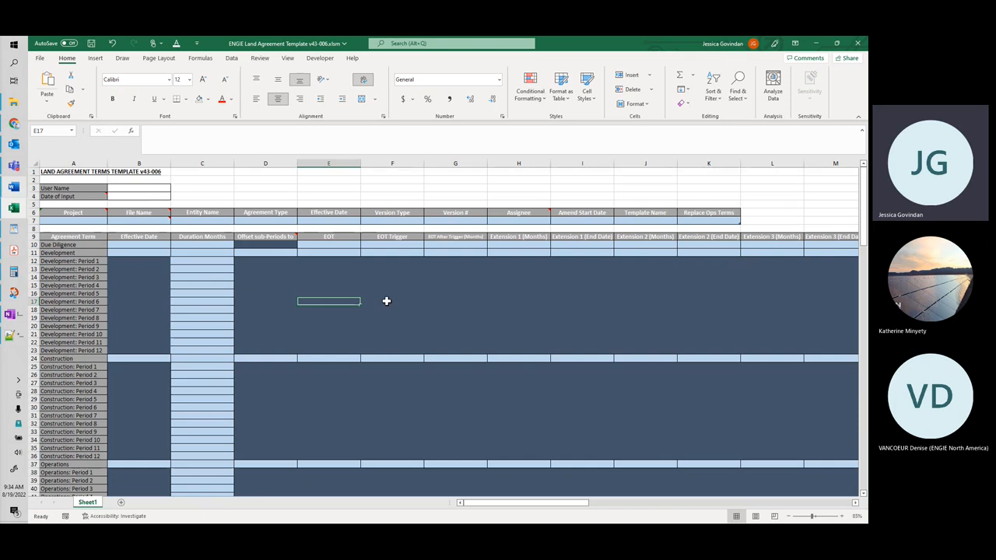
scroll(387, 302, "down", 1)
scroll(386, 302, "up", 1)
scroll(386, 301, "down", 3)
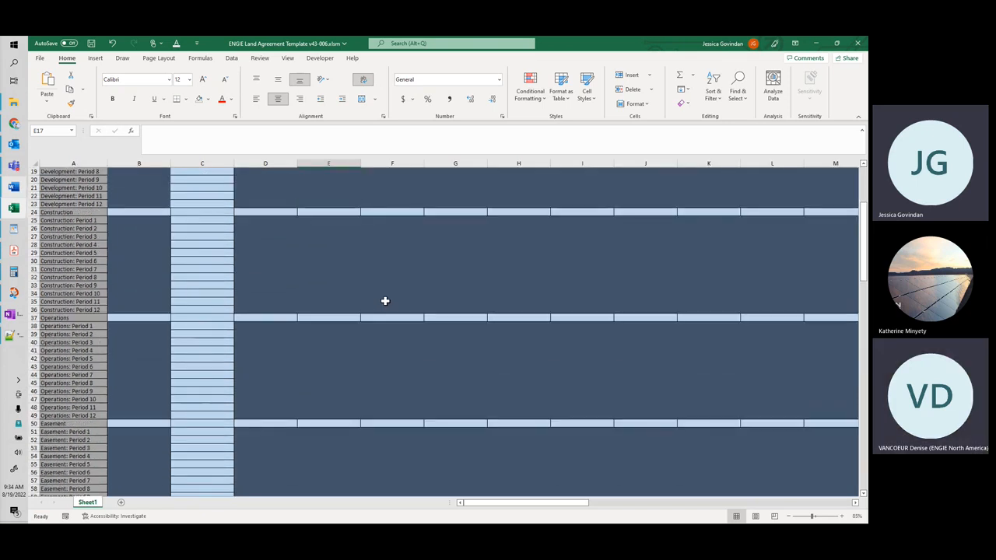
scroll(385, 301, "up", 3)
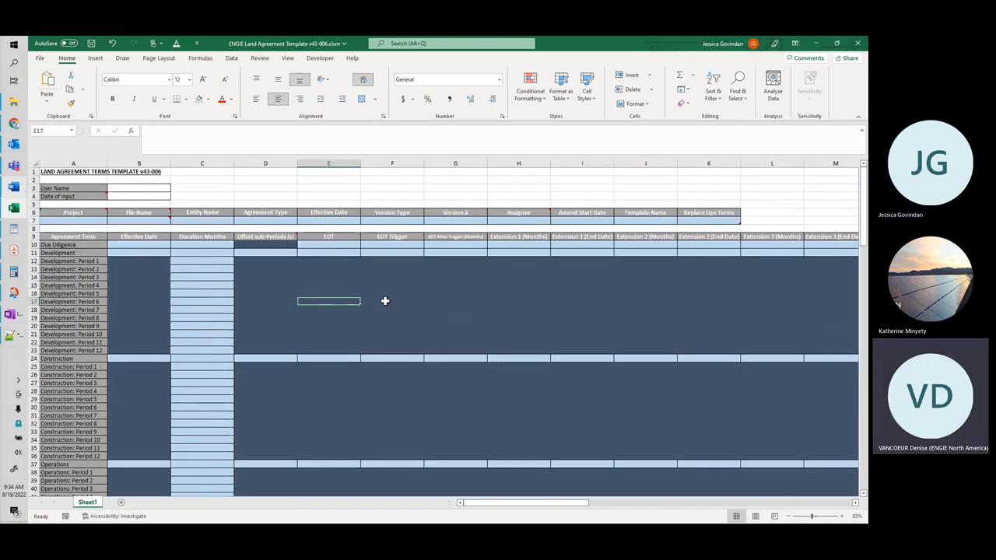
Step: Widen column D just enough to show the full "Offset sub-Periods to Jan 1st" heading
left_click(260, 253)
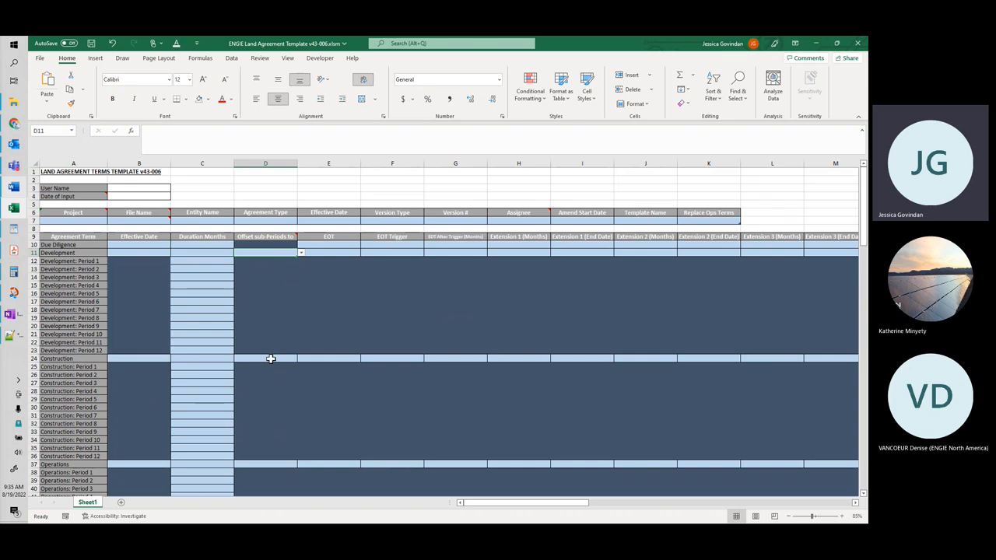
scroll(271, 358, "down", 1)
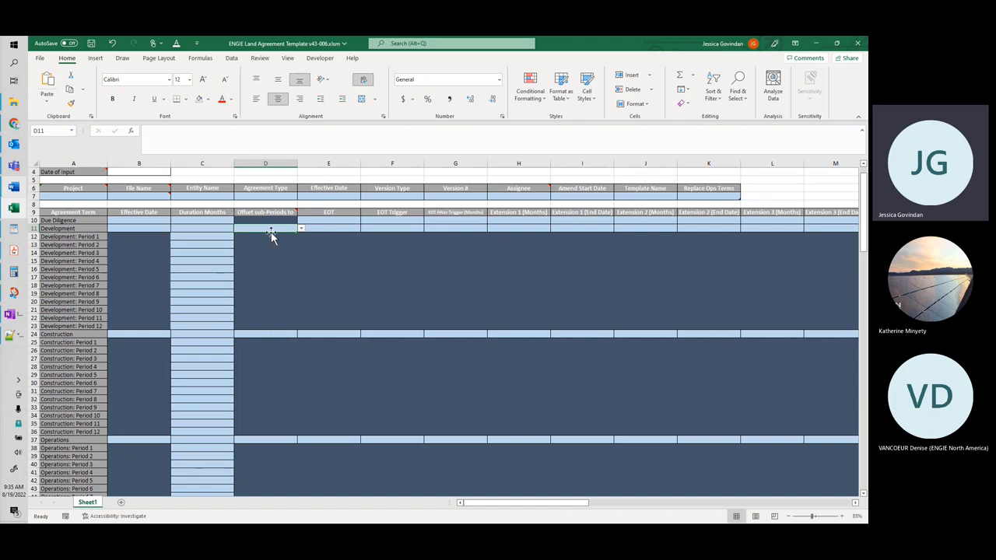
mouse_move(280, 212)
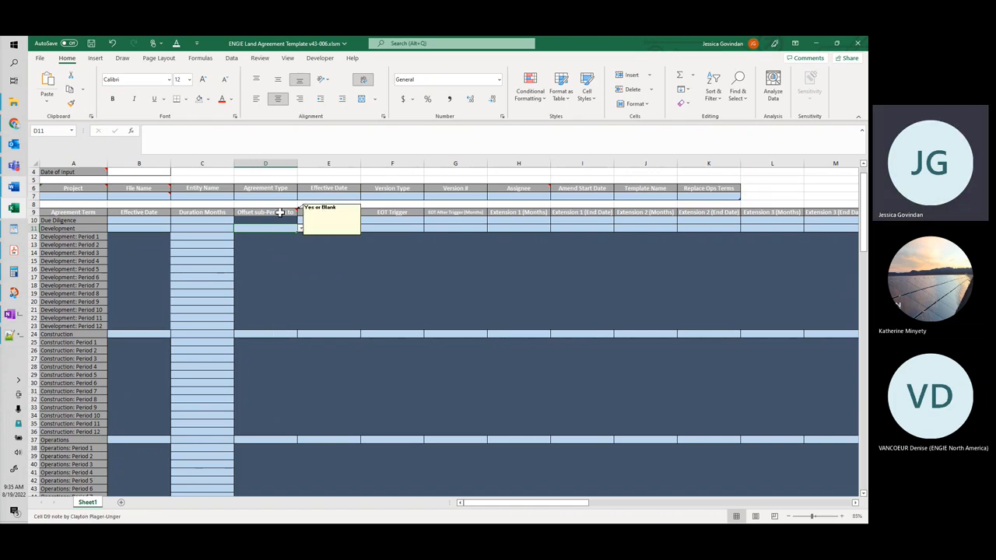
left_click_drag(297, 164, 327, 165)
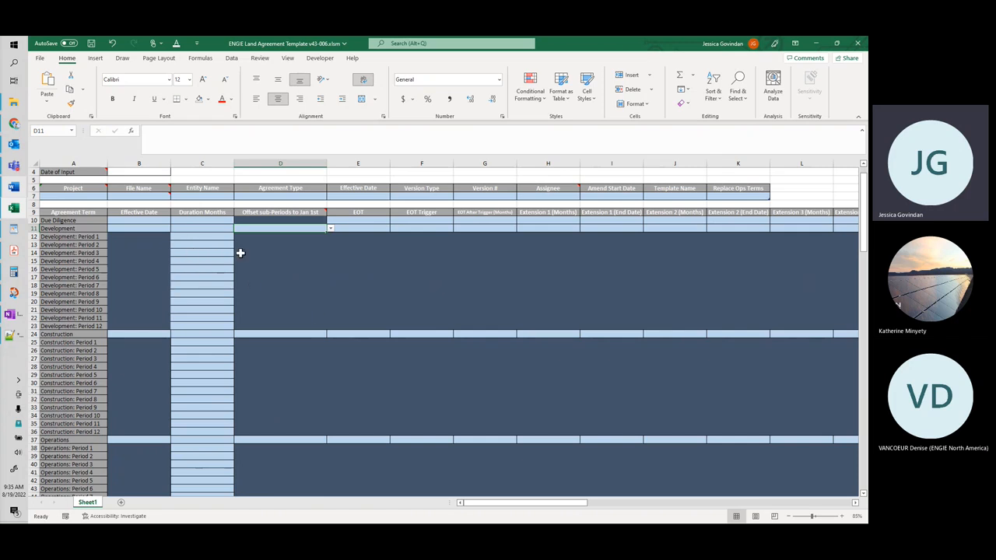
left_click_drag(327, 165, 319, 165)
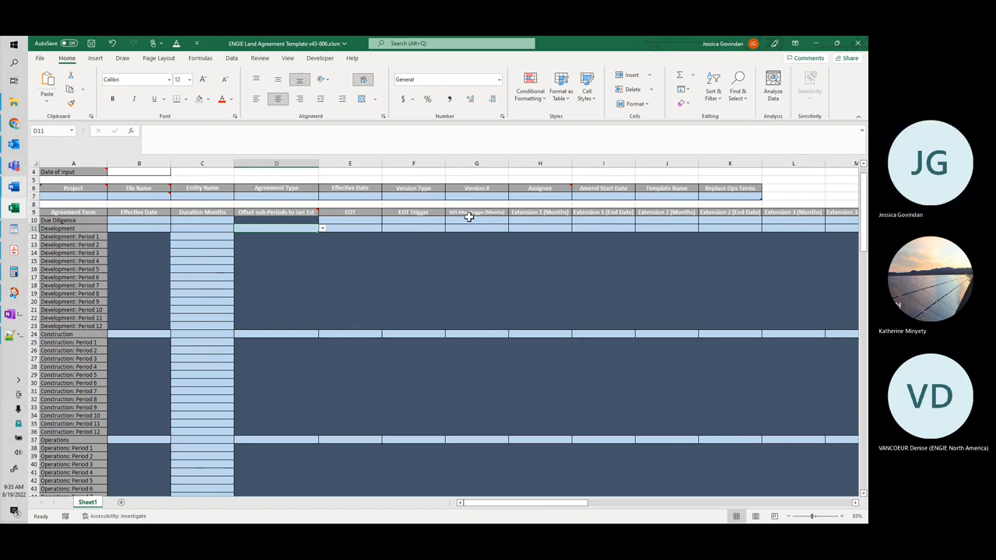
Step: Check the EOT Trigger options offered for the Due Diligence term without choosing one
left_click(424, 222)
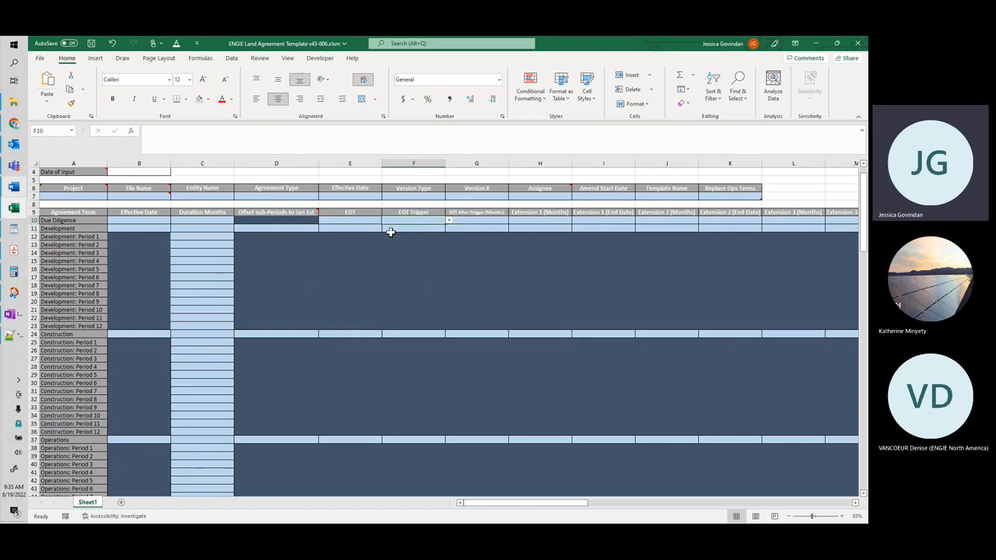
left_click(449, 223)
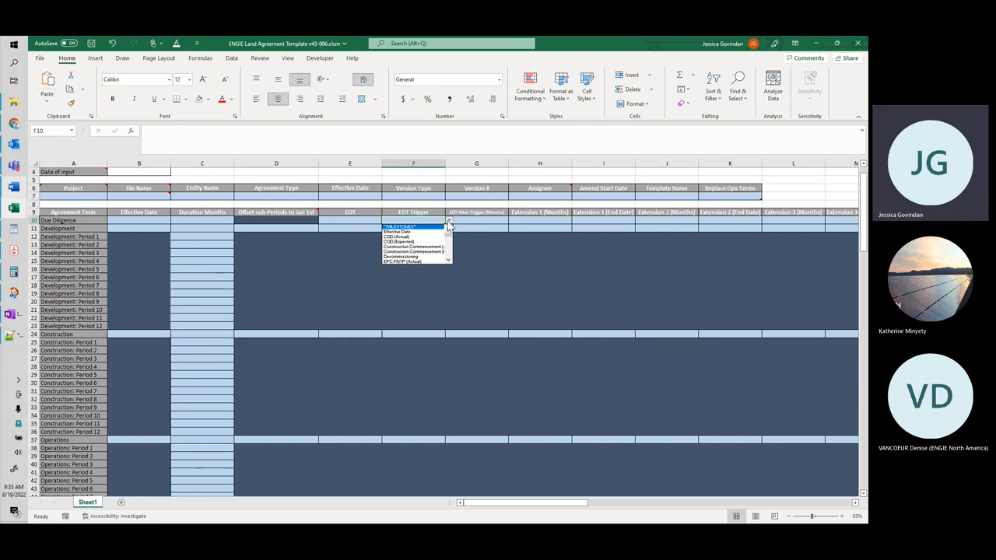
left_click(449, 223)
left_click(227, 333)
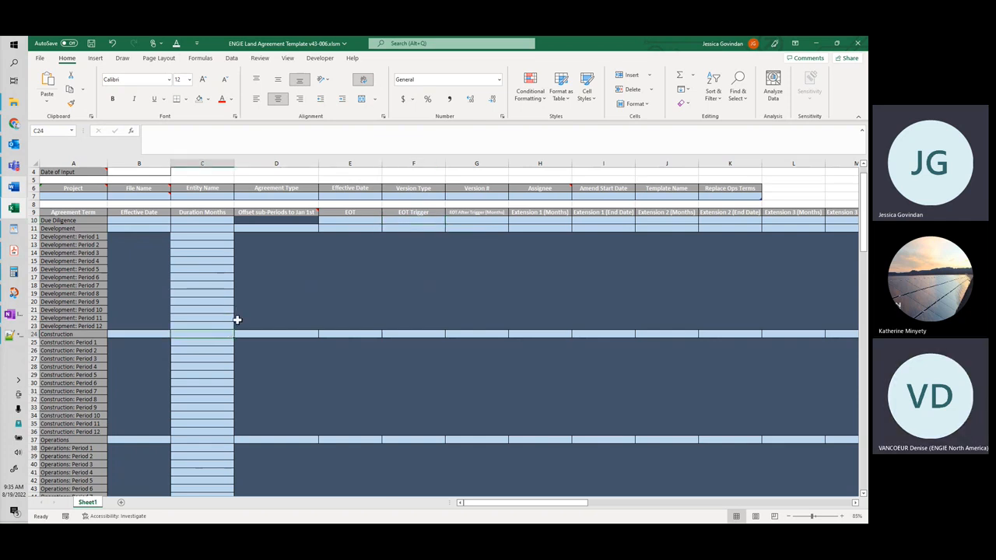
Step: Set the Term Type to Royalty in row 73, the first row of the payment terms table
scroll(224, 358, "down", 5)
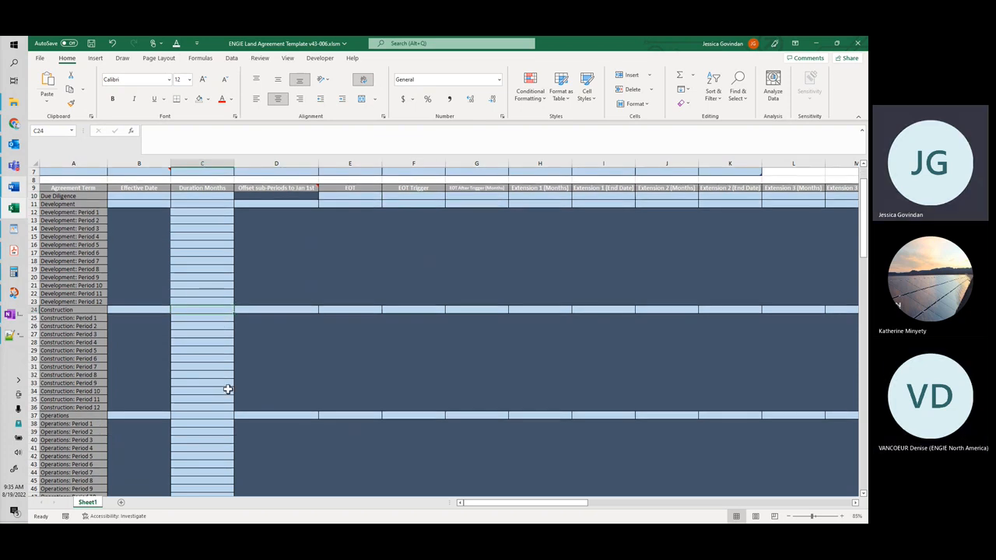
scroll(230, 393, "down", 15)
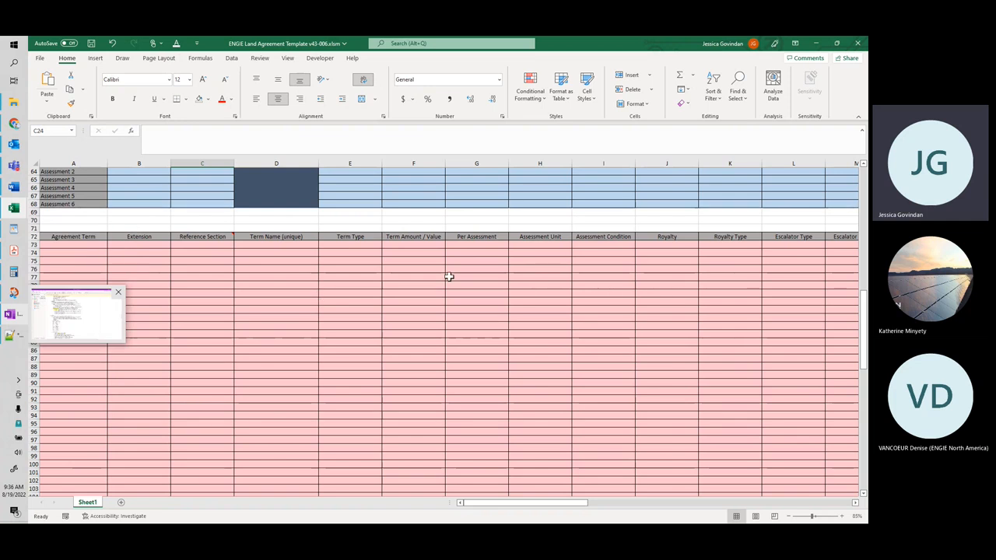
left_click_drag(493, 504, 499, 505)
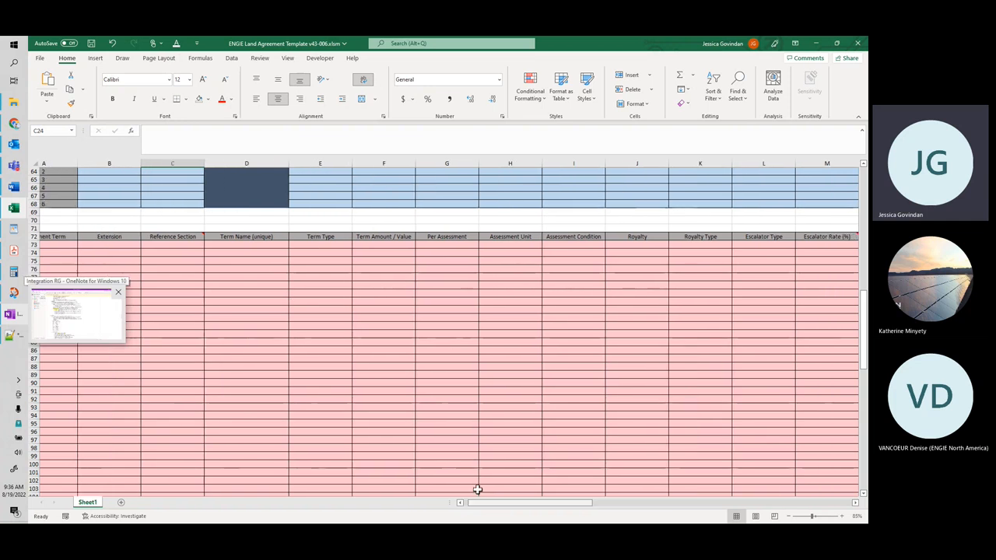
left_click(246, 285)
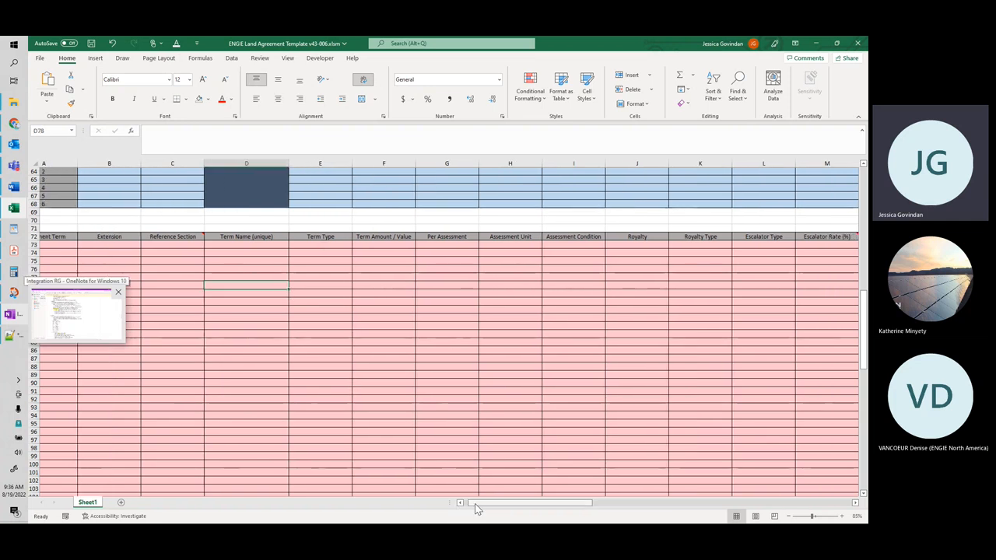
left_click_drag(476, 506, 472, 506)
left_click(357, 244)
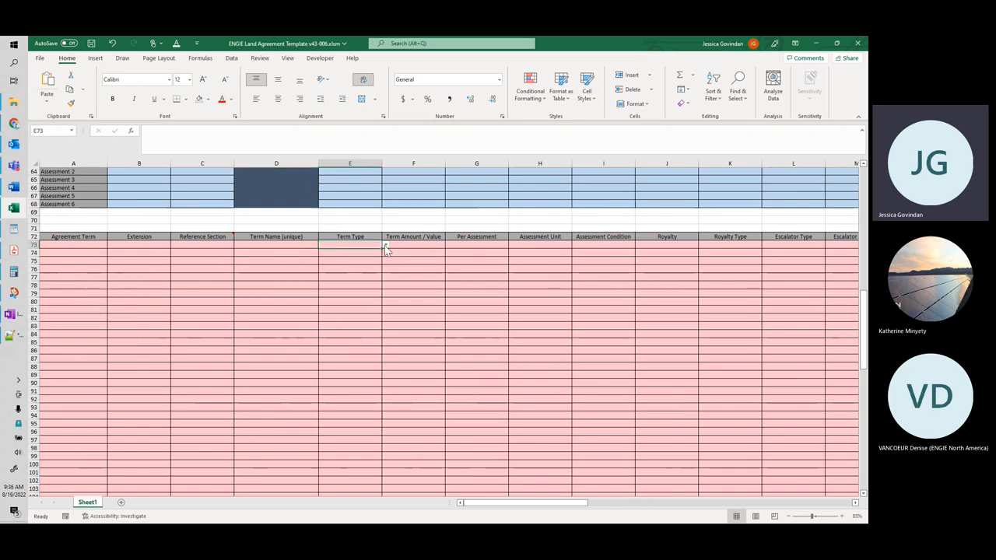
left_click(385, 246)
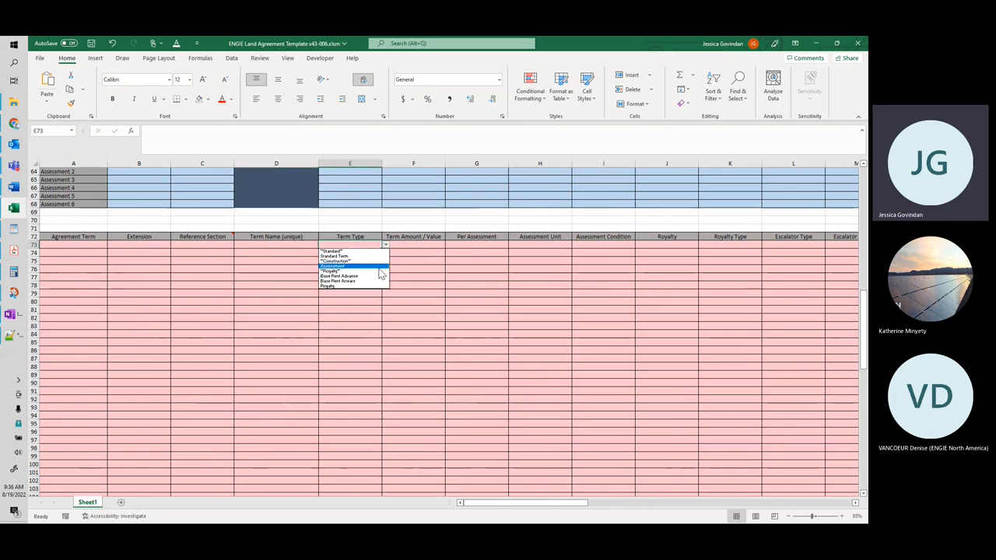
left_click(363, 287)
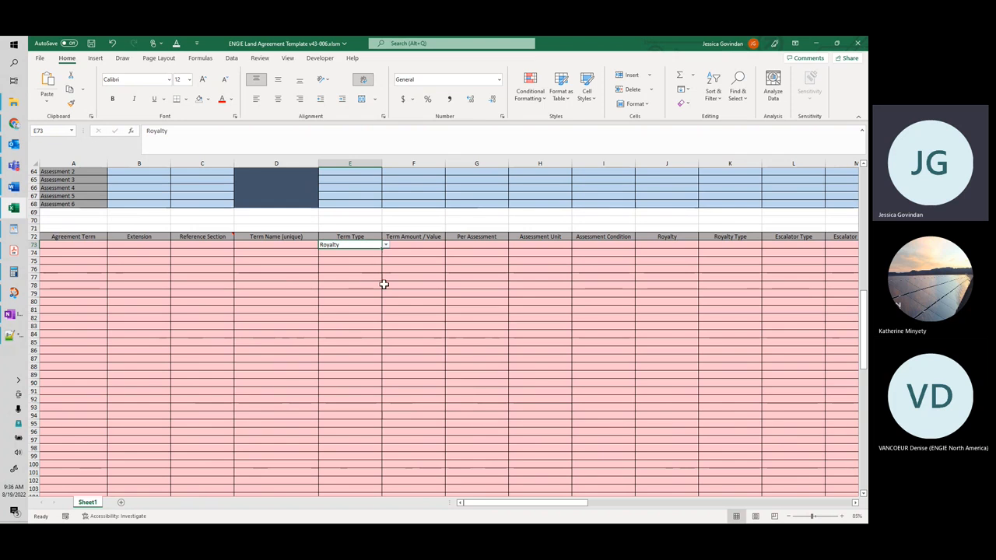
Step: Enter 5% as the Term Amount / Value of the Royalty term in row 73
left_click(424, 243)
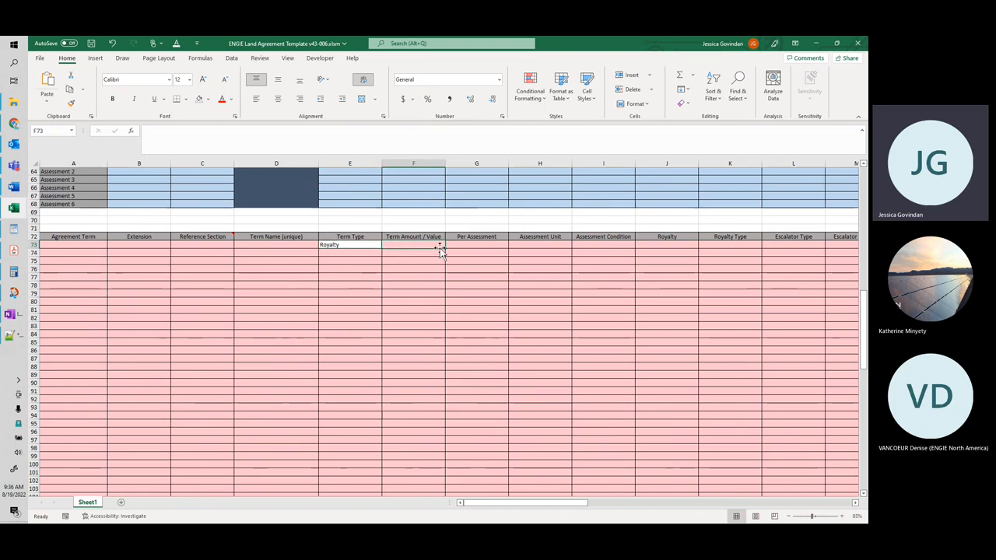
type("5%")
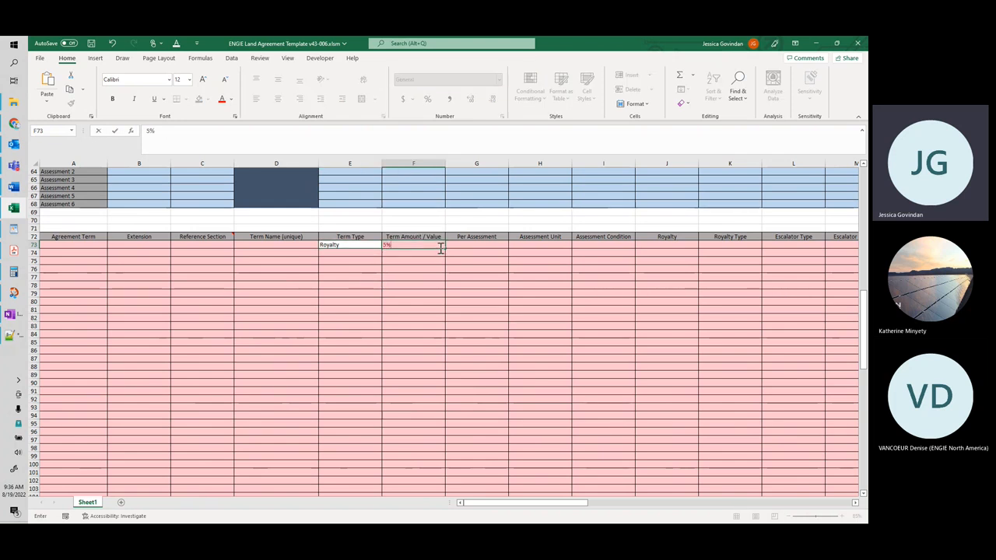
left_click(485, 247)
Step: Review the available Royalty options for row 73 and set the Royalty to Gross Rev Rent MW
left_click_drag(511, 504, 524, 503)
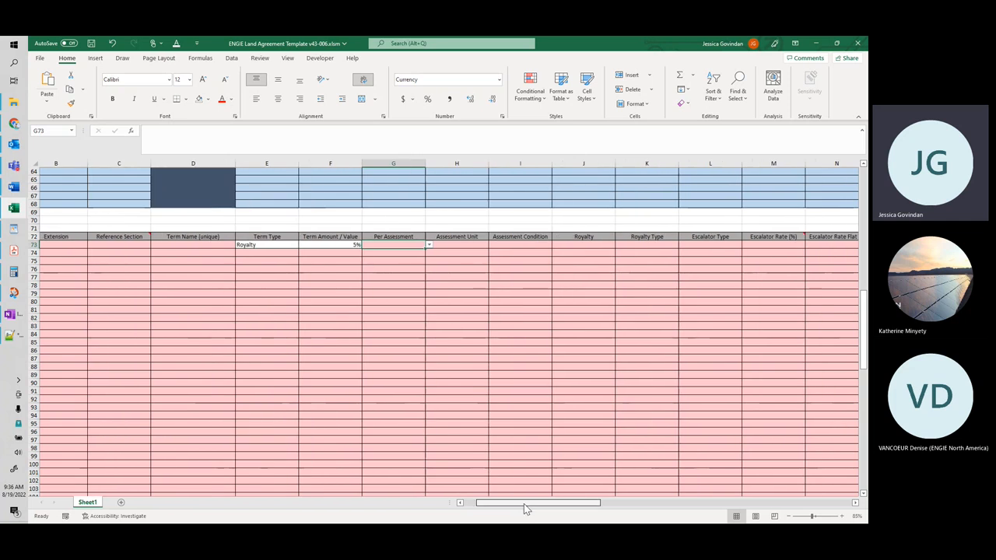
left_click(598, 244)
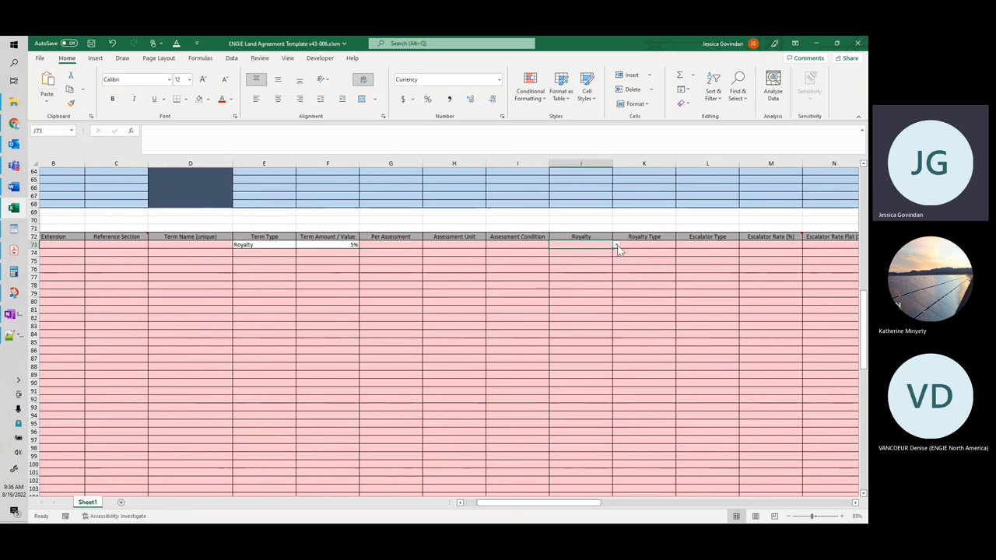
left_click(617, 245)
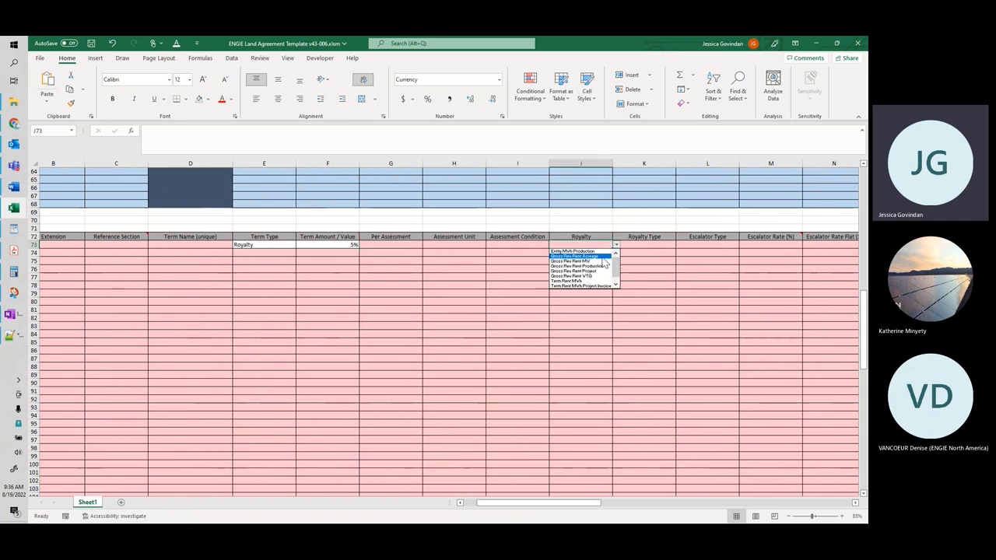
mouse_move(617, 263)
left_mouse_down()
mouse_move(616, 277)
mouse_move(621, 264)
left_mouse_up()
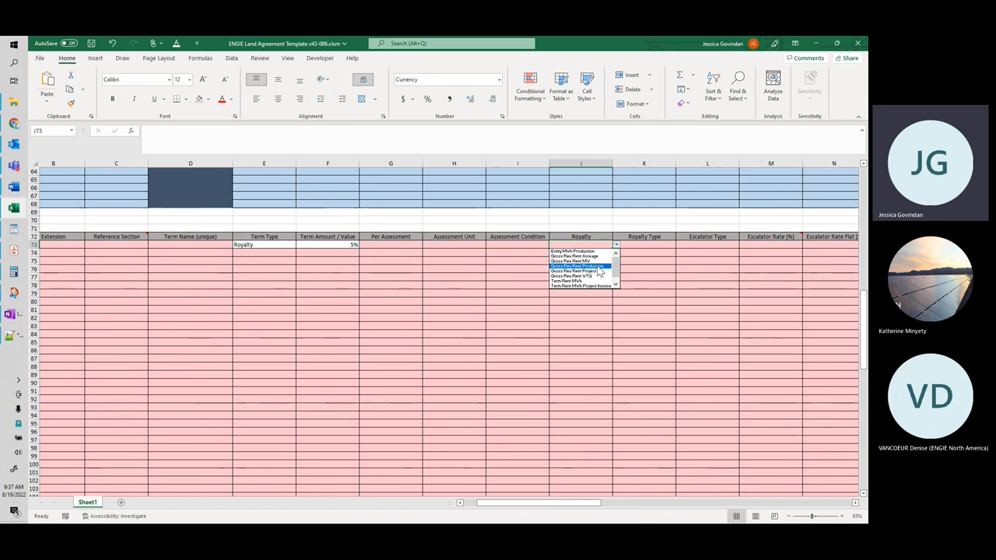
left_click_drag(617, 268, 617, 280)
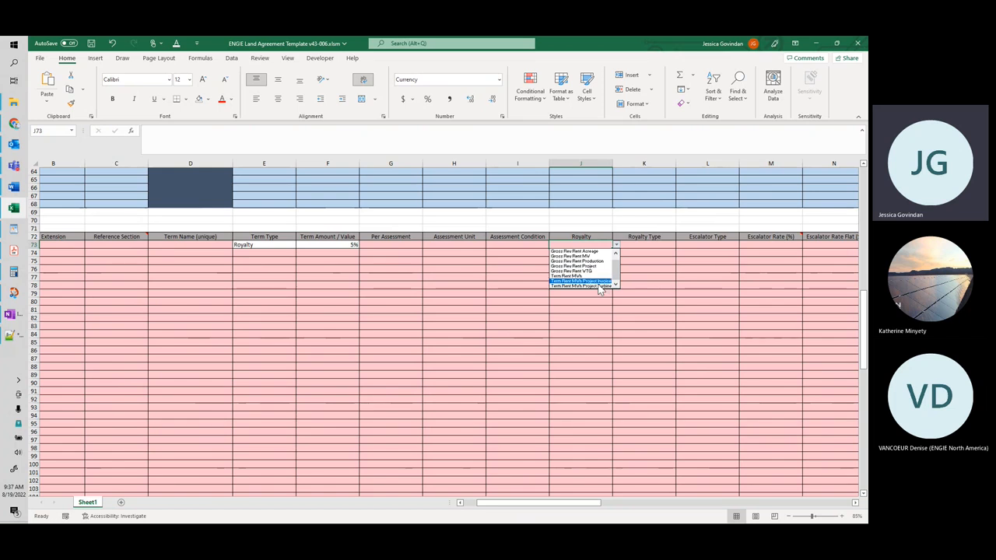
left_click_drag(618, 265, 617, 258)
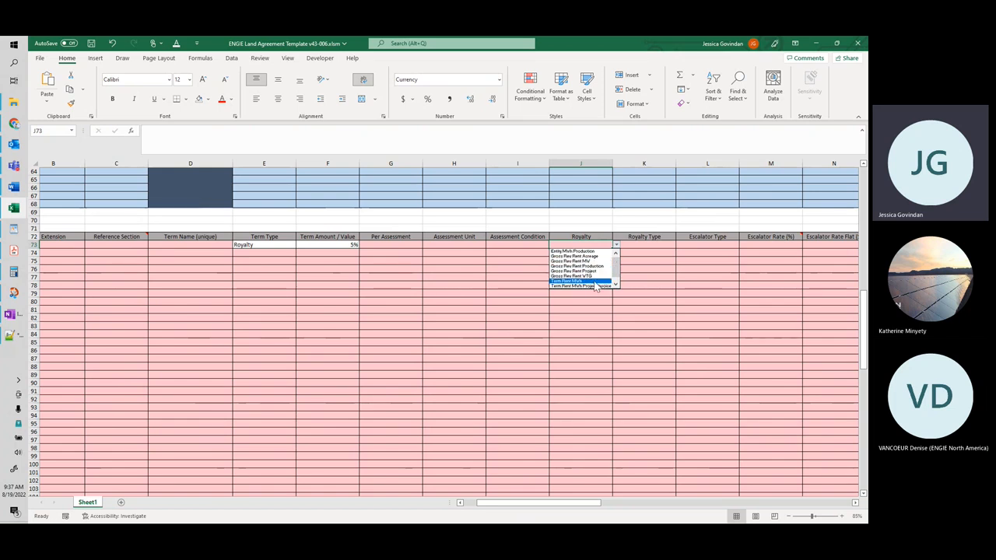
mouse_move(616, 268)
left_mouse_down()
mouse_move(613, 286)
mouse_move(621, 269)
left_mouse_up()
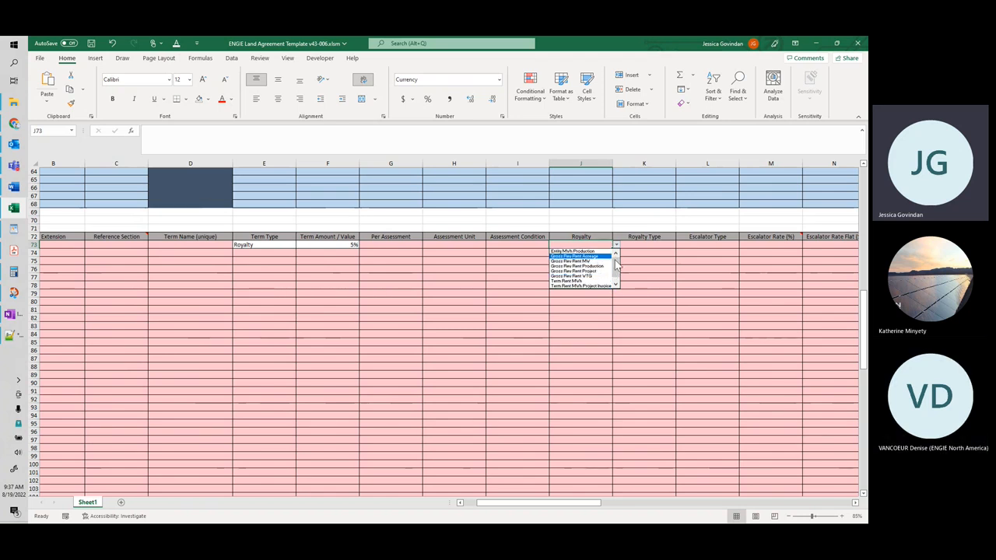
left_click_drag(614, 270, 618, 270)
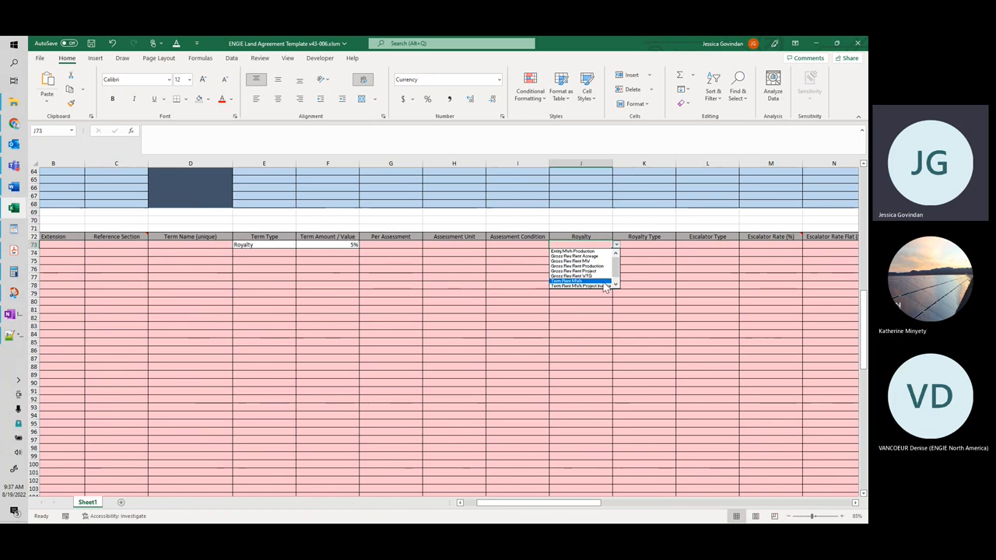
left_click_drag(616, 266, 615, 269)
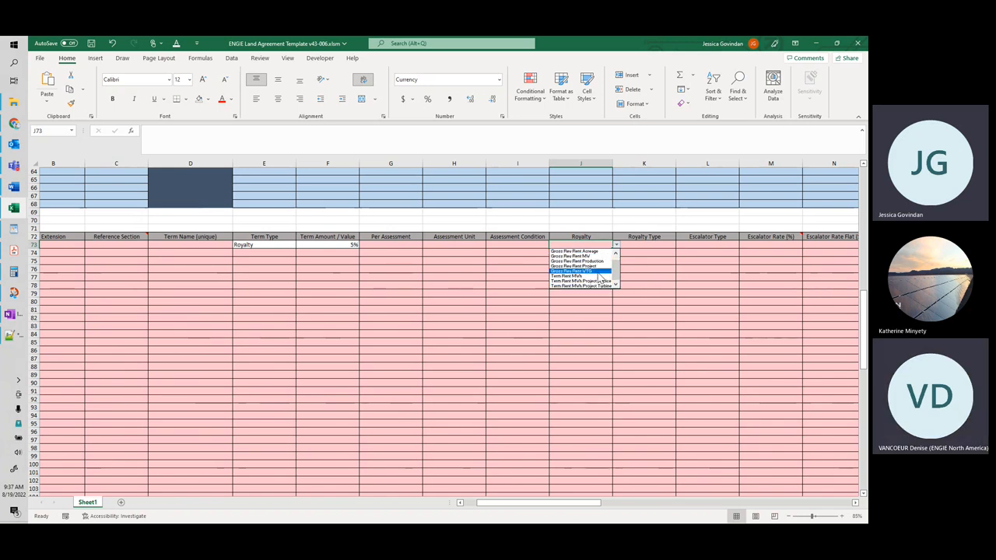
scroll(615, 276, "up", 1)
scroll(611, 285, "down", 1)
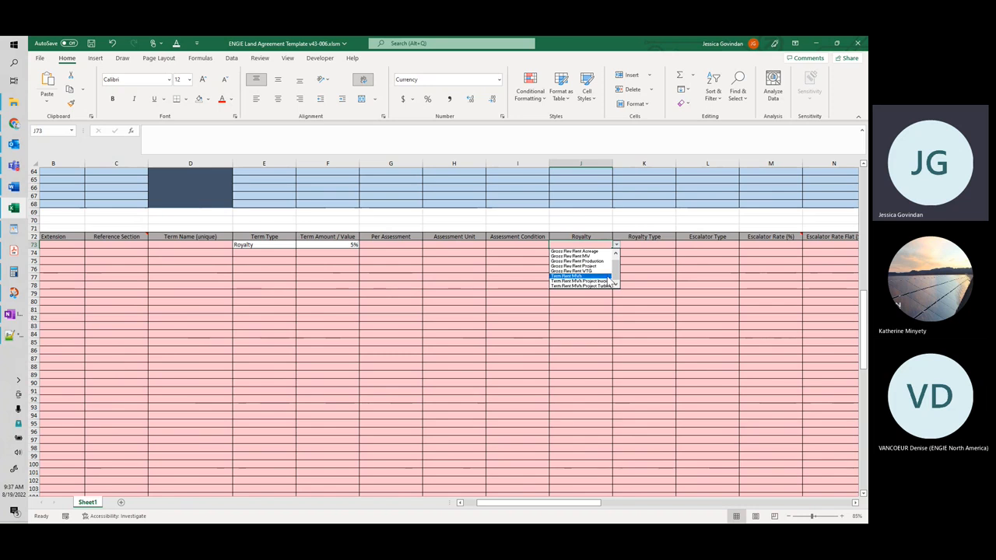
scroll(619, 264, "up", 1)
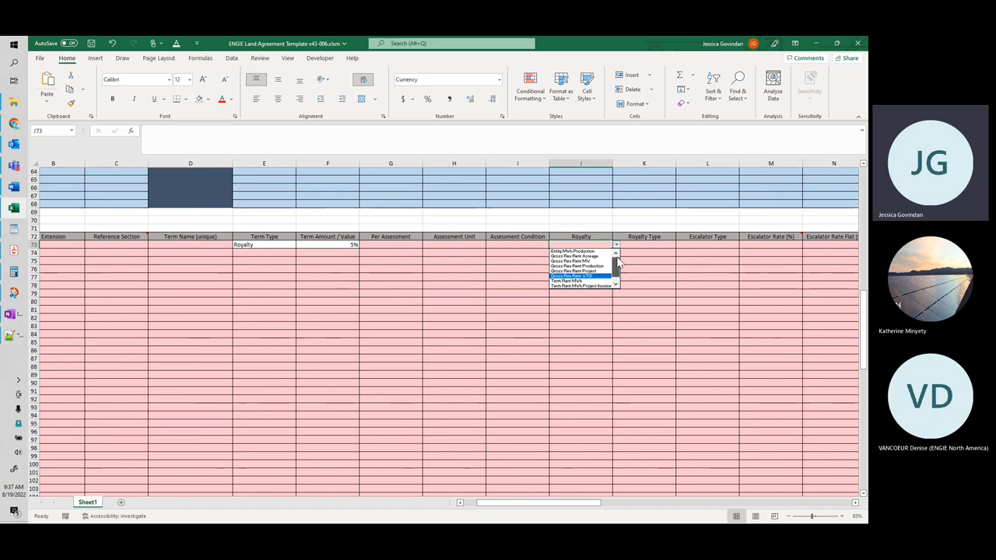
left_click(591, 261)
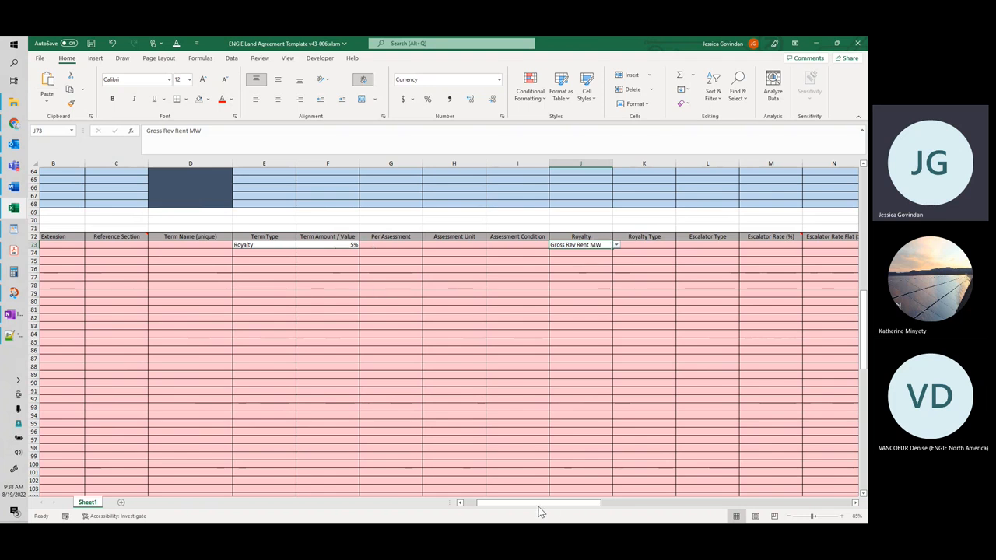
Step: Open the Recurrence options for the royalty term in row 73 and look through the available frequencies
left_click_drag(538, 505, 597, 507)
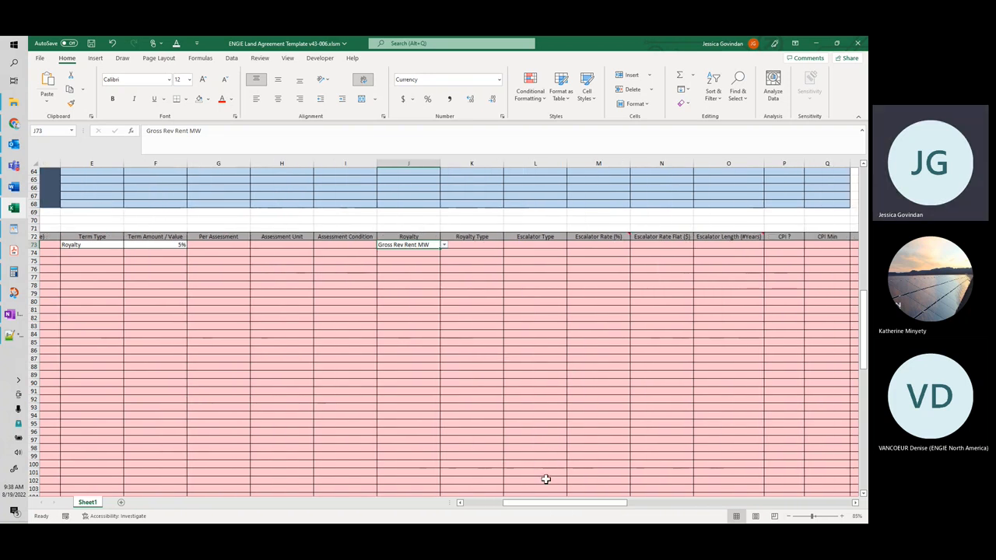
left_click_drag(548, 503, 614, 513)
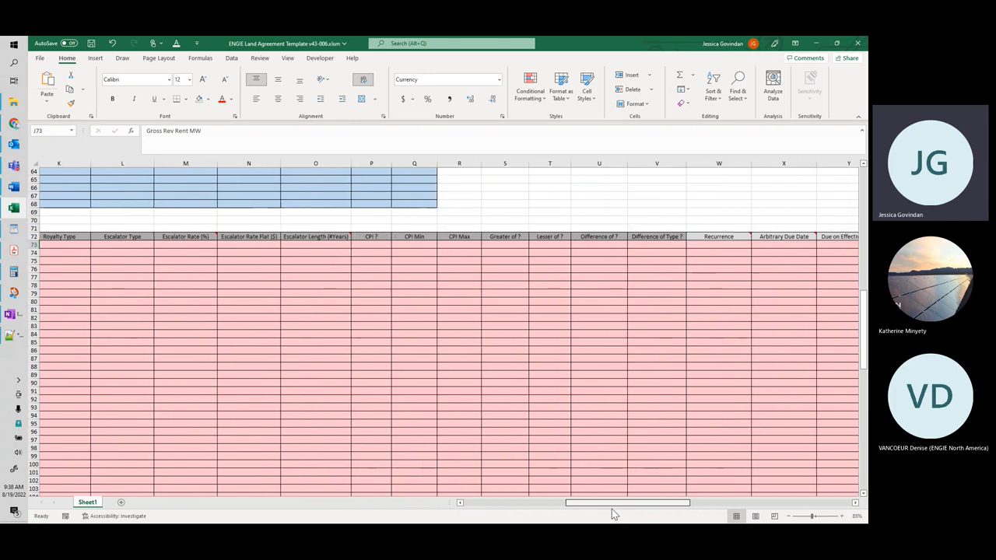
left_click(740, 245)
left_click(752, 245)
left_click_drag(751, 260, 755, 257)
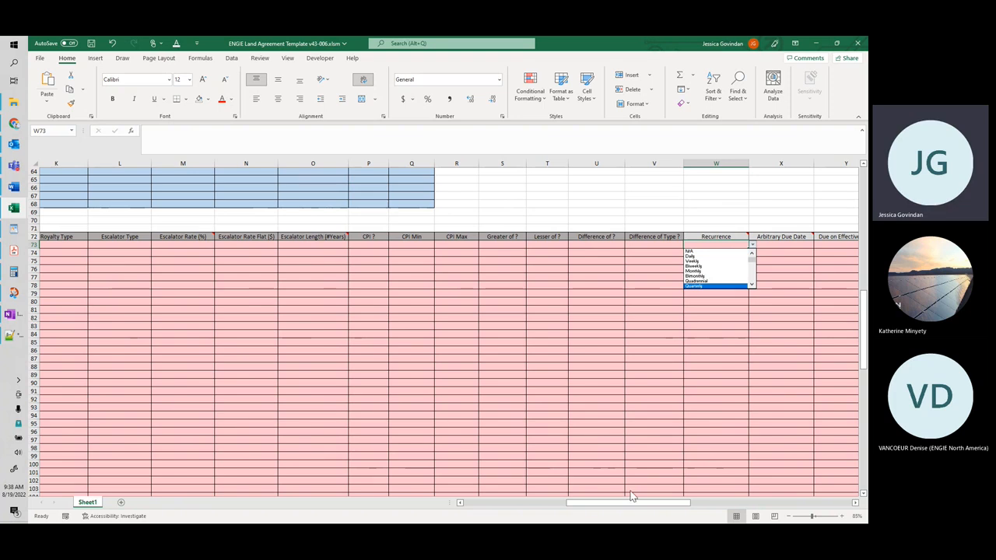
Step: Set the Recurrence of the royalty term in row 73 to Quarterly and its Recur Frequency to All
left_click(730, 288)
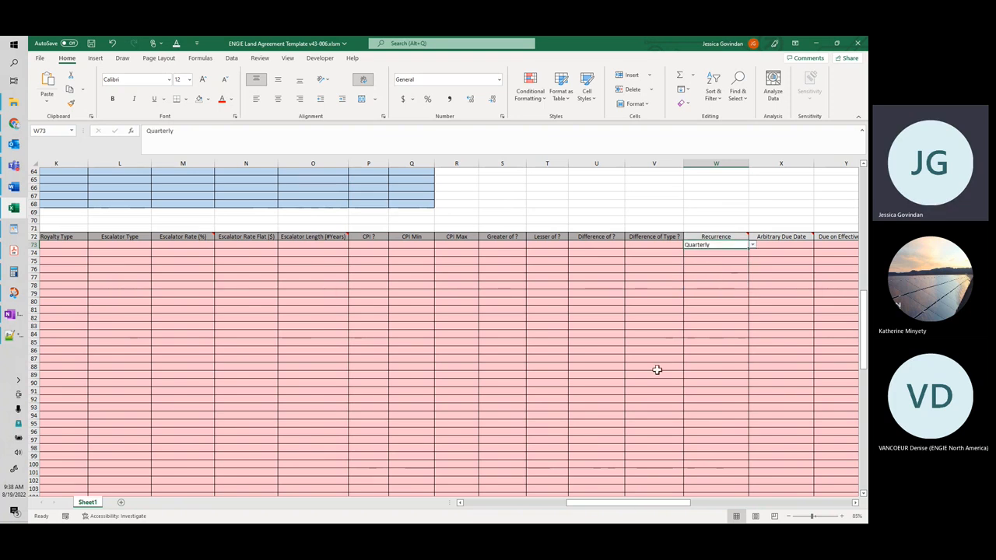
left_click_drag(630, 502, 690, 504)
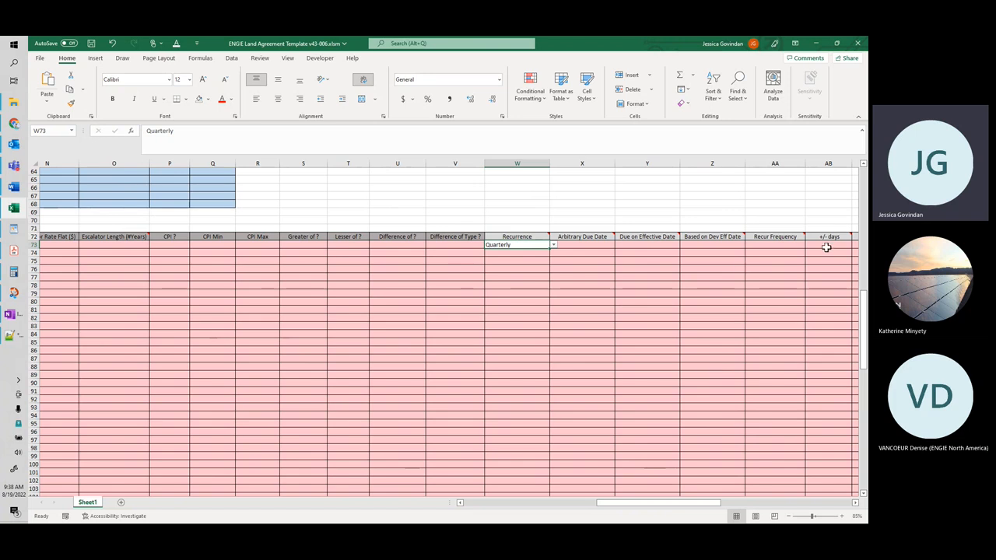
left_click(784, 244)
type("All")
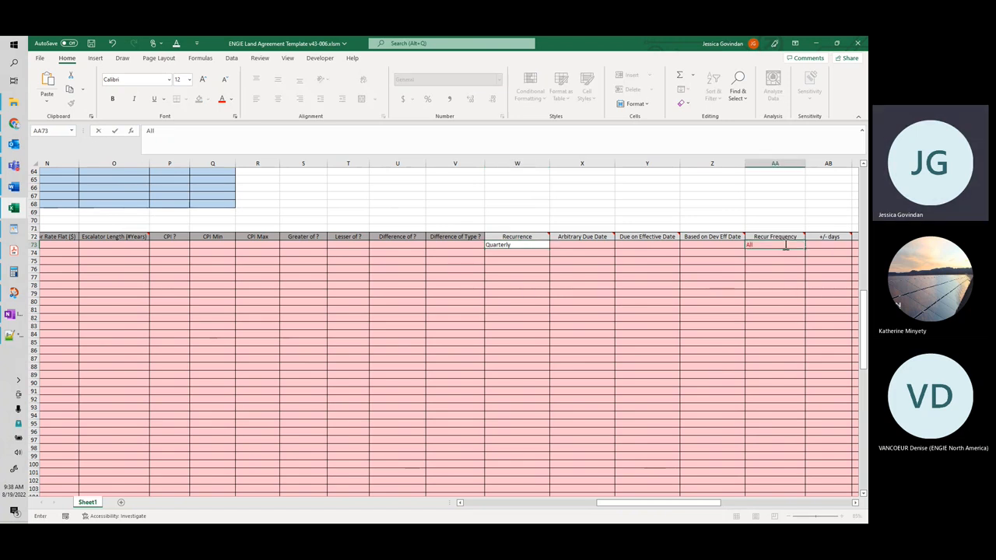
left_click(685, 244)
Step: Enter 45 as the +/- days of the royalty term in row 73
left_click_drag(647, 503, 494, 506)
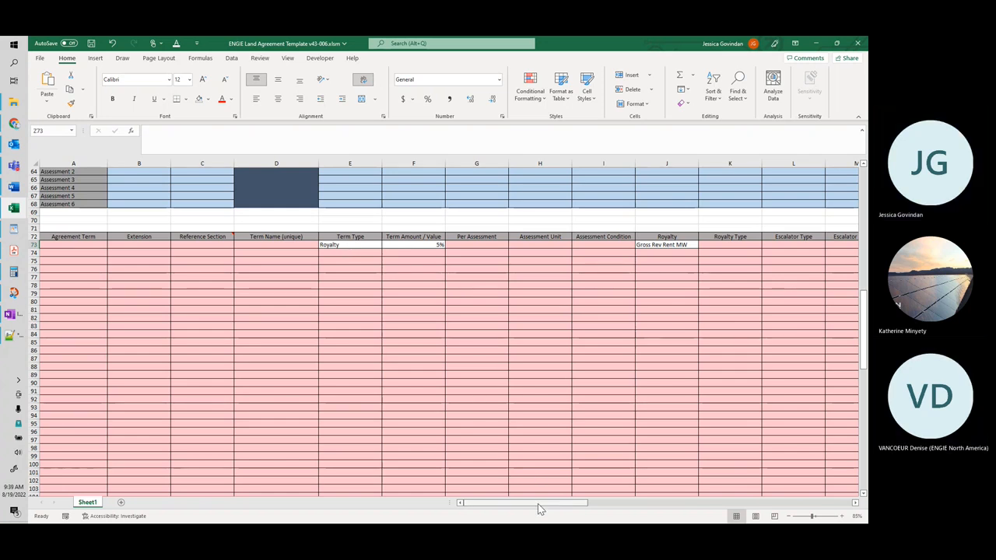
left_click(366, 244)
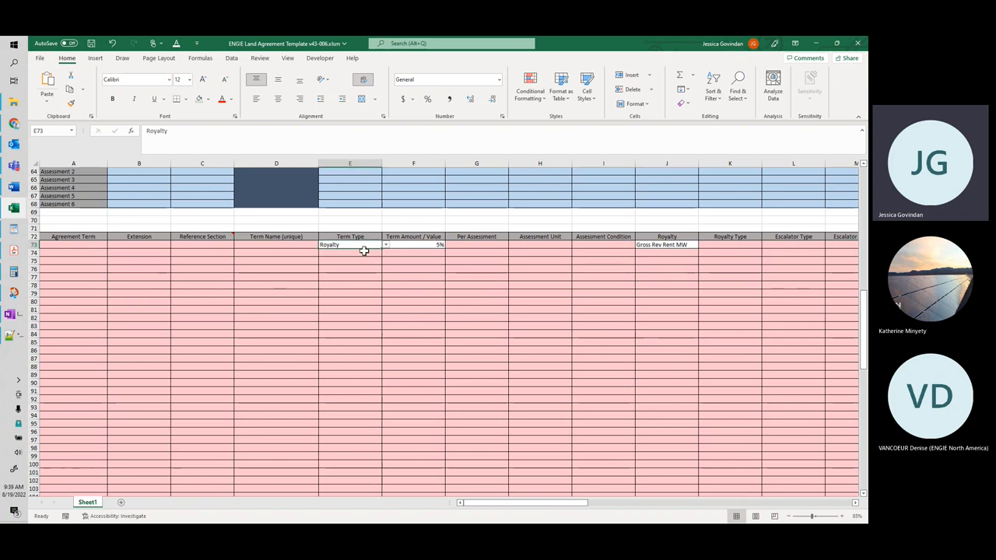
left_click_drag(556, 507, 699, 507)
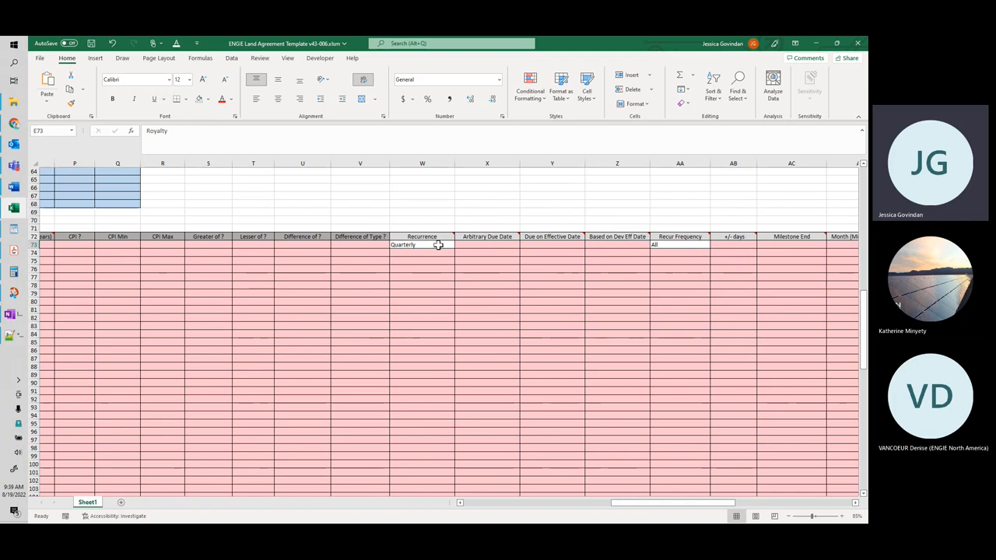
left_click(744, 245)
type("45")
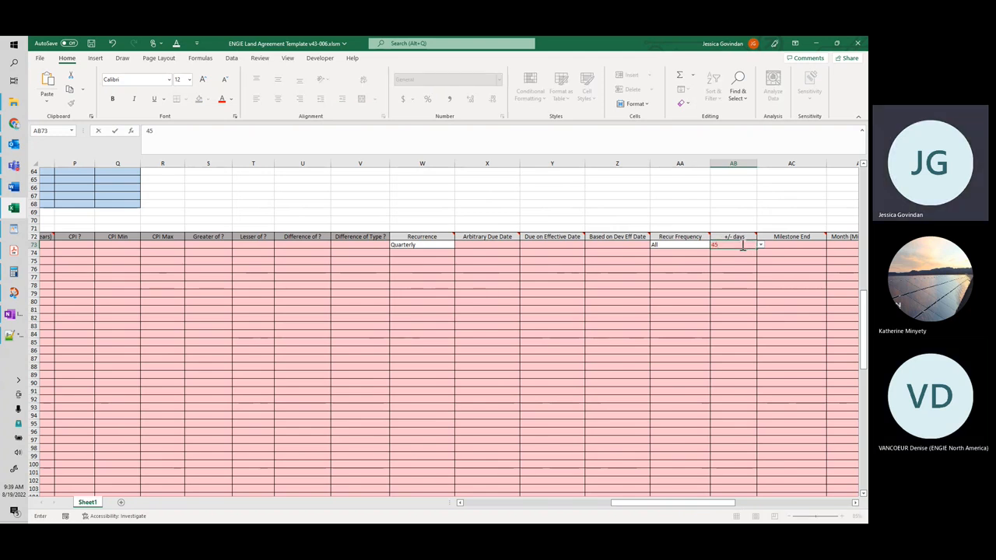
left_click(697, 260)
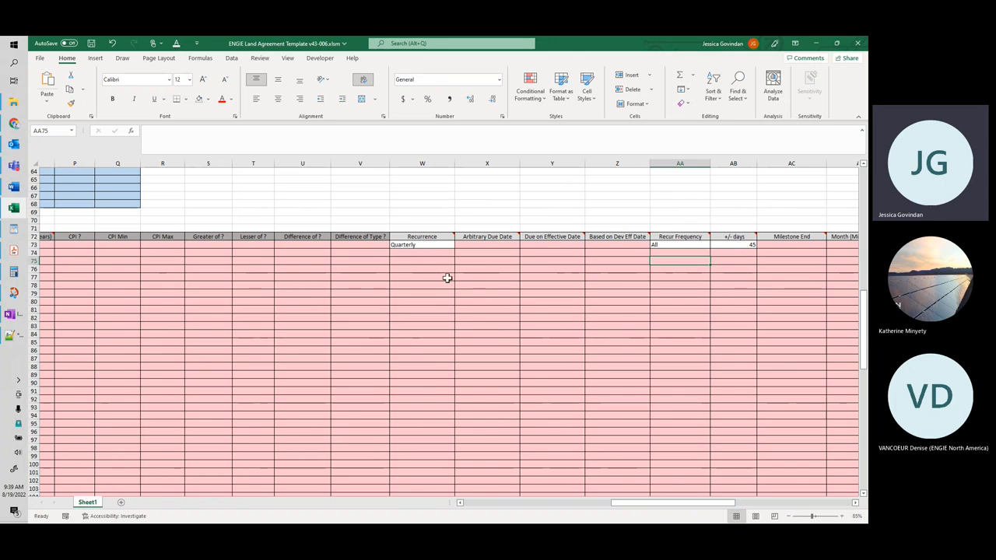
Step: Review the available Term Type options for the royalty term in row 73, leaving the selection as it is
left_click_drag(661, 503, 654, 505)
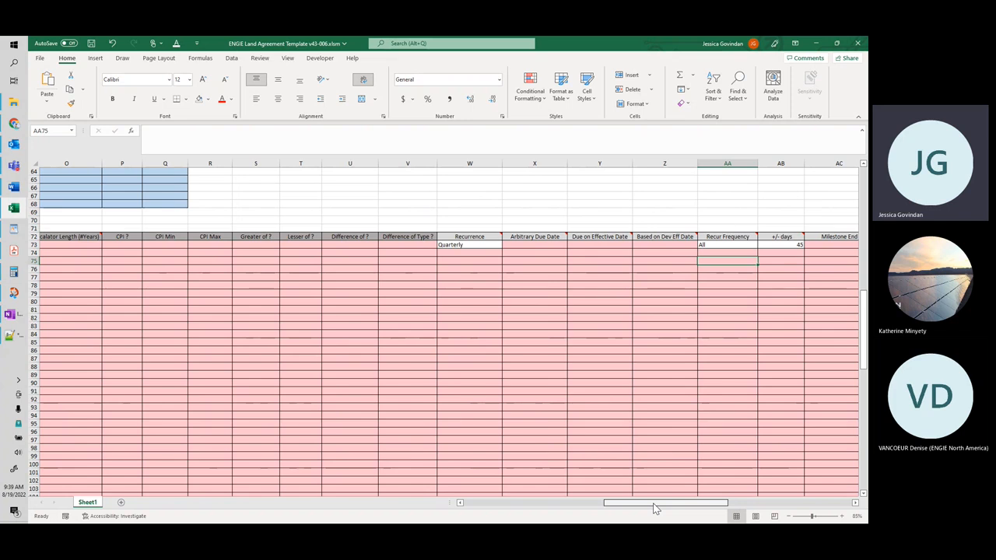
left_click_drag(654, 507, 467, 510)
left_click(369, 246)
left_click(385, 245)
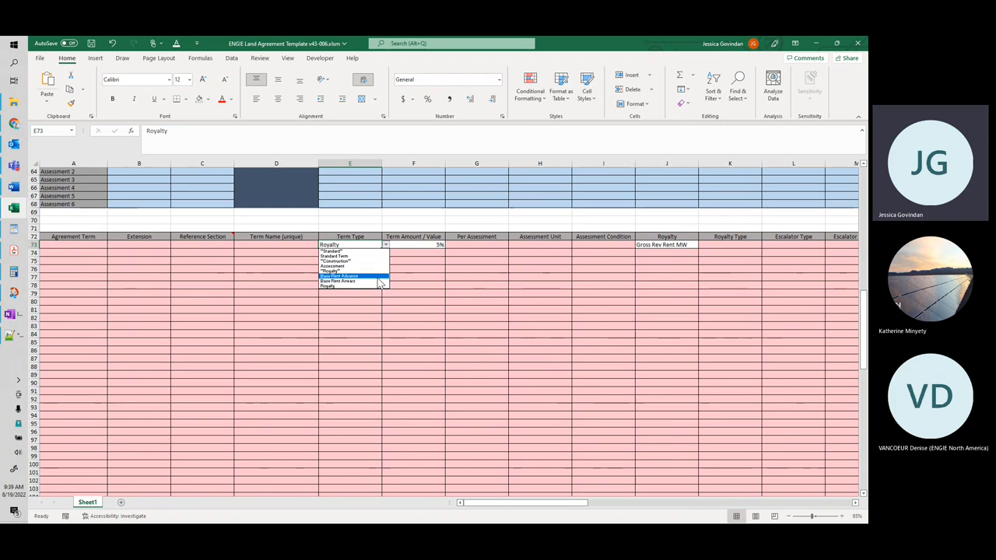
left_click(448, 261)
Step: Add a second payment term in row 74 with the Term Type Standard Term
left_click_drag(558, 503, 582, 513)
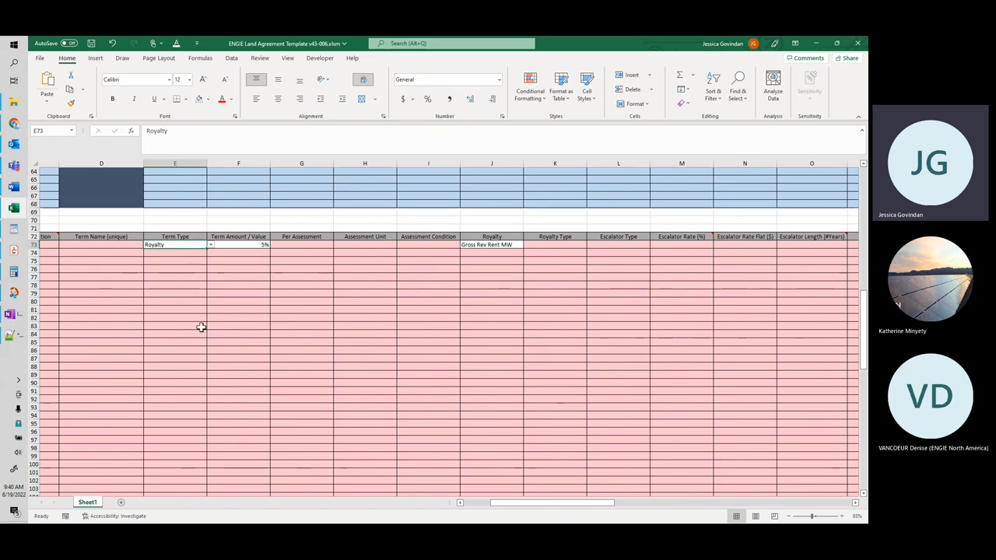
left_click(191, 252)
left_click(210, 253)
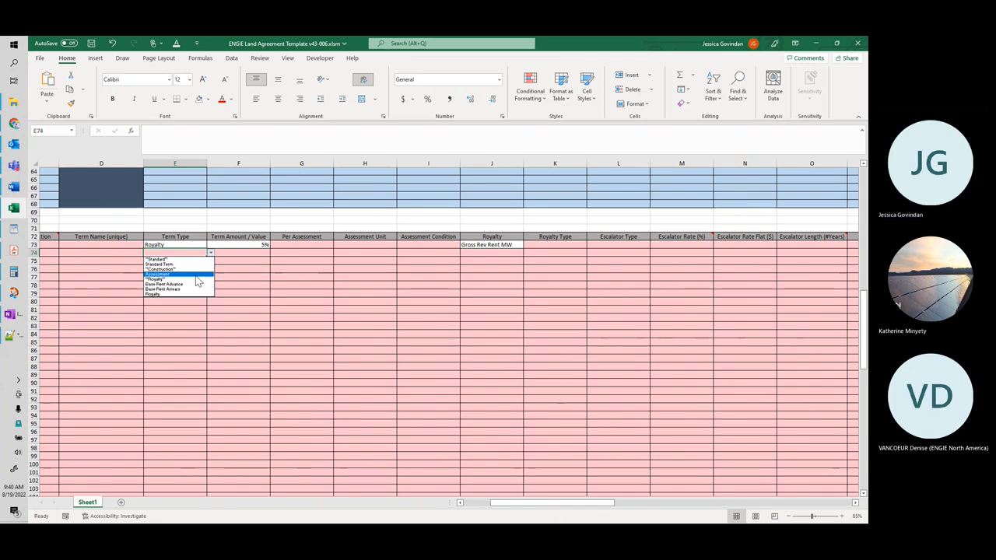
left_click(196, 265)
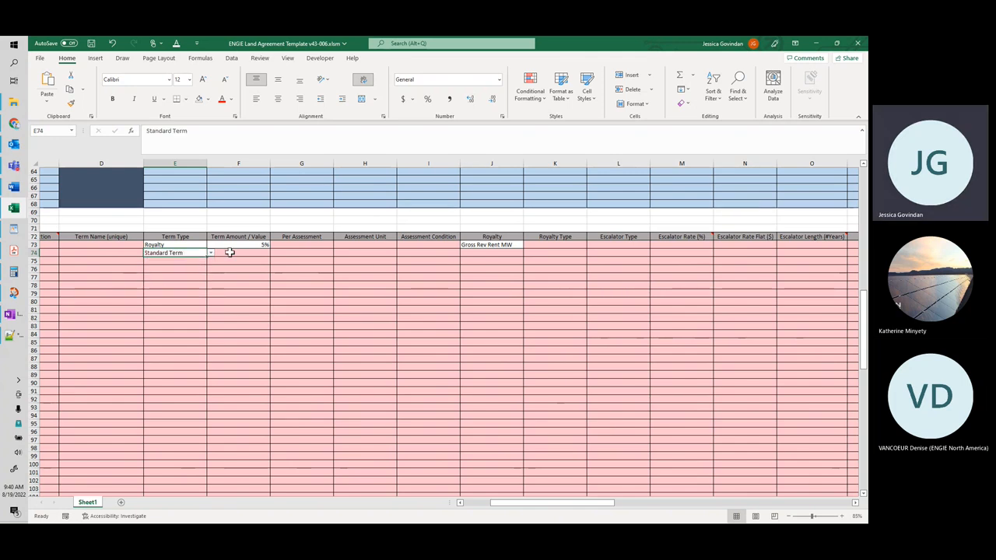
left_click(229, 252)
Step: Name the row 73 term roy and the row 74 term minimum, giving the minimum term a Term Amount / Value of 1000
left_click(128, 244)
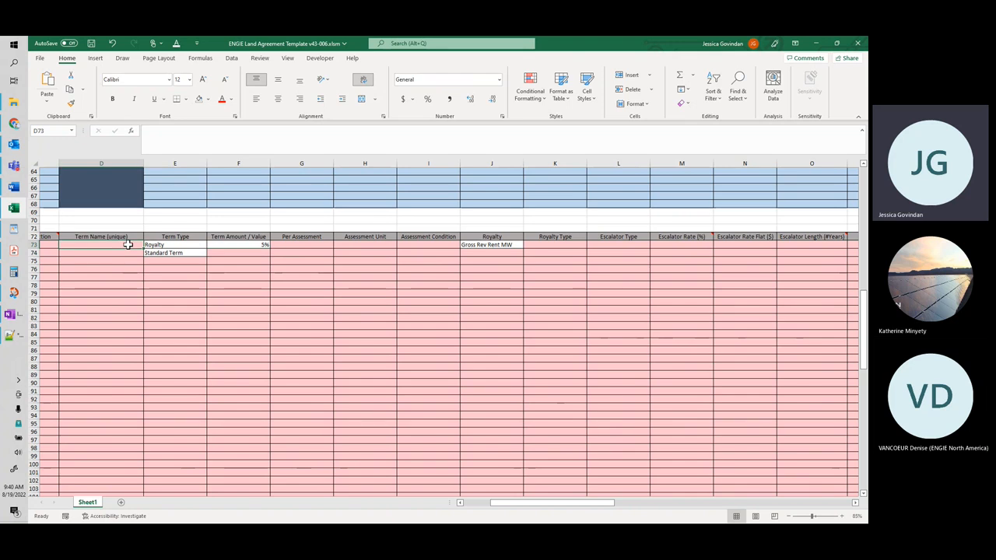
type("roy")
left_click(123, 254)
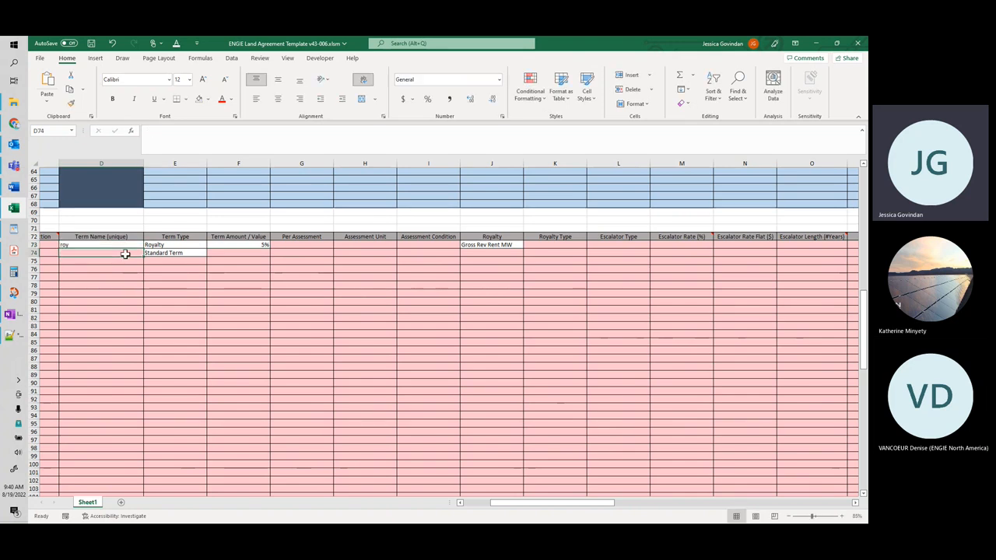
type("minimum")
left_click(148, 261)
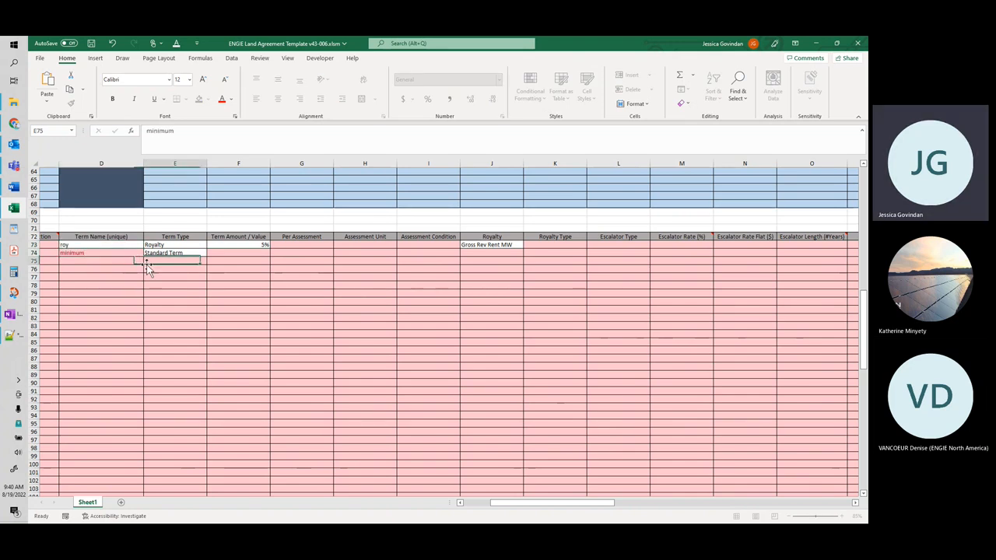
left_click(231, 254)
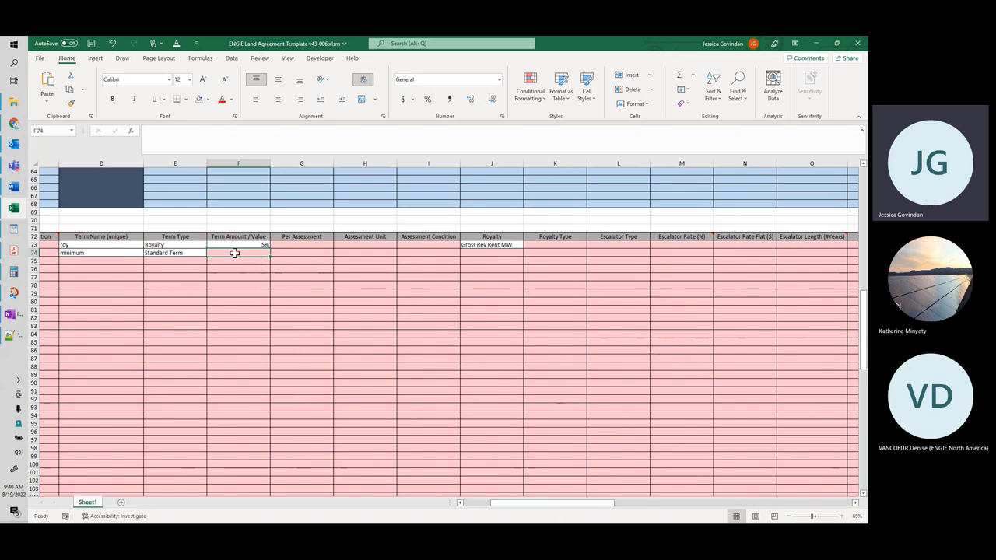
type("1000")
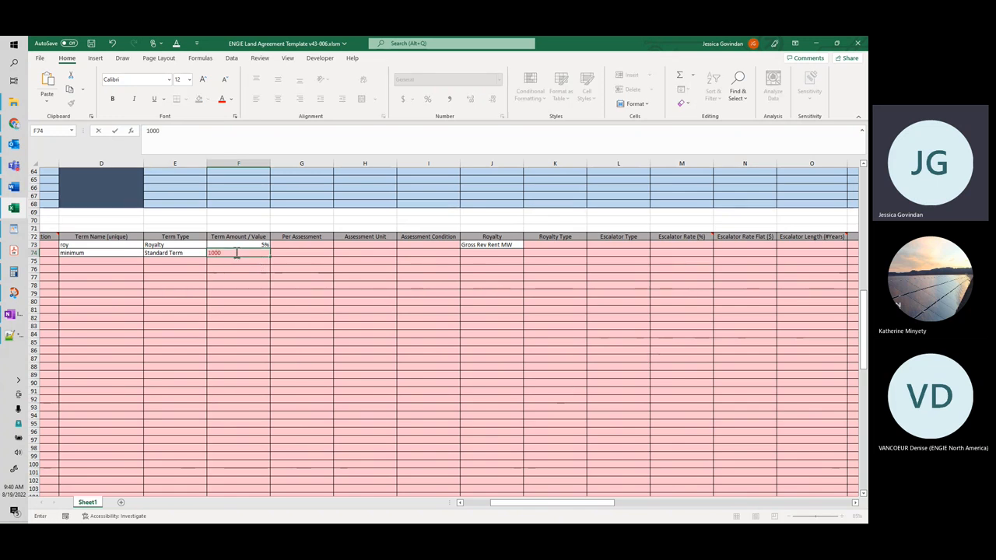
Step: Assign the terms in rows 73 and 74 to Group A under Greater of ?
left_click_drag(508, 507, 571, 507)
left_click(637, 244)
left_click(661, 245)
left_click(649, 253)
left_click(650, 253)
left_click(661, 252)
left_click(645, 258)
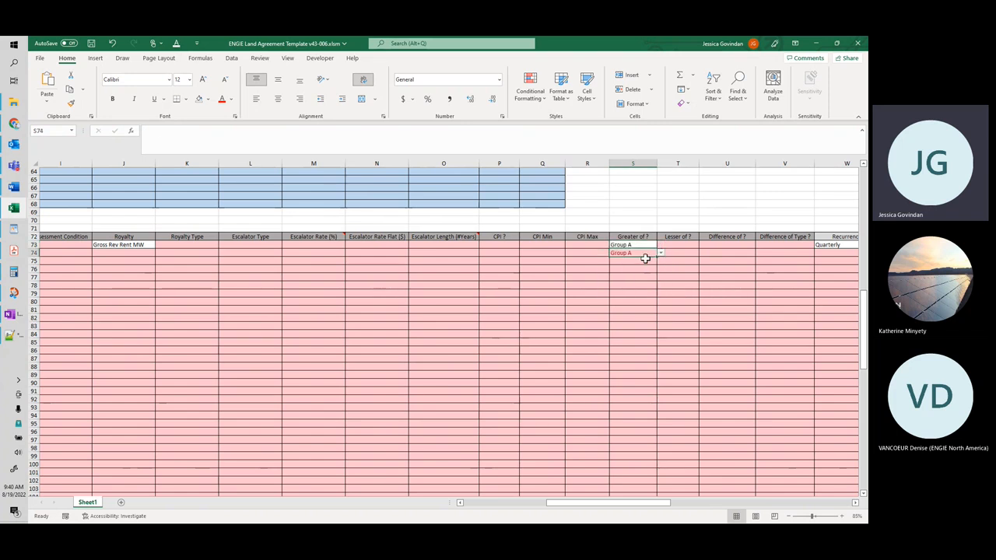
Step: Copy the royalty term's settings from Recurrence through +/- days in row 73 to the minimum term in row 74
left_click_drag(599, 504, 655, 503)
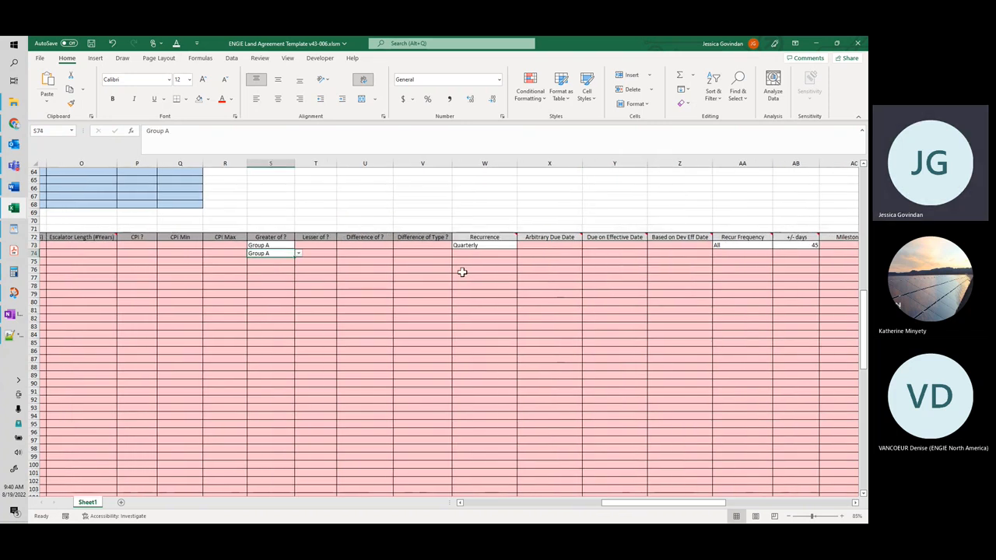
left_click_drag(485, 245, 796, 246)
key("ctrl+c")
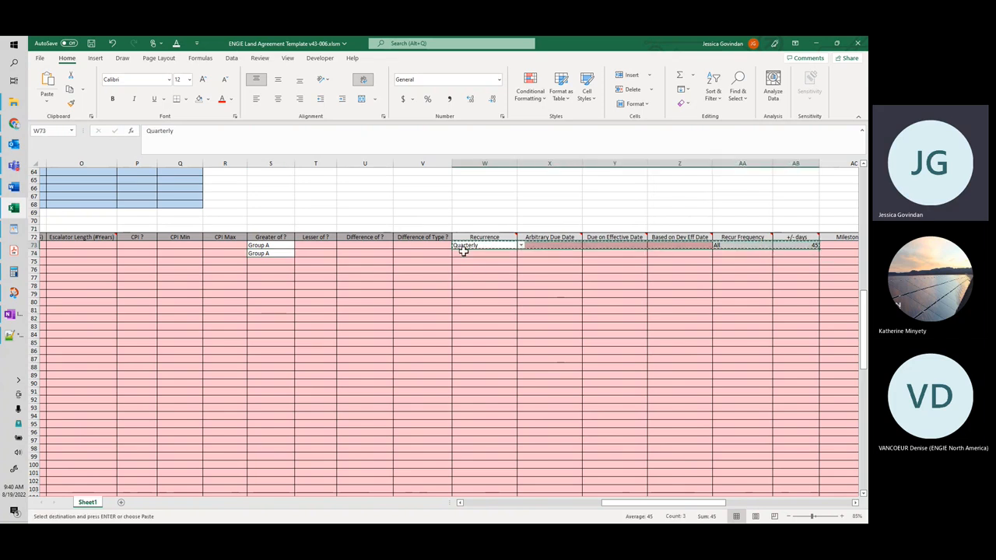
left_click(465, 253)
key("ctrl+v")
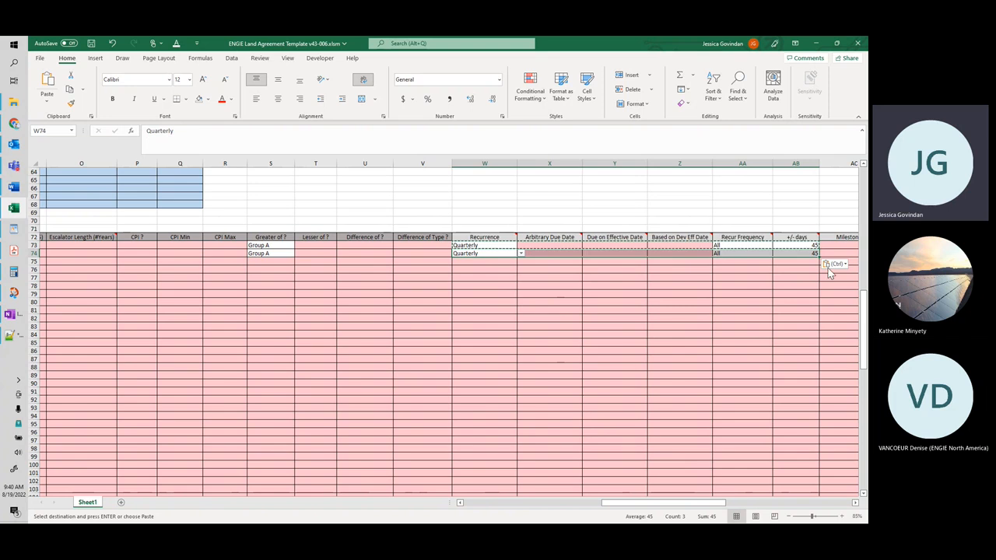
Step: Set the +/- days of the minimum term in row 74 to 135
left_click(801, 254)
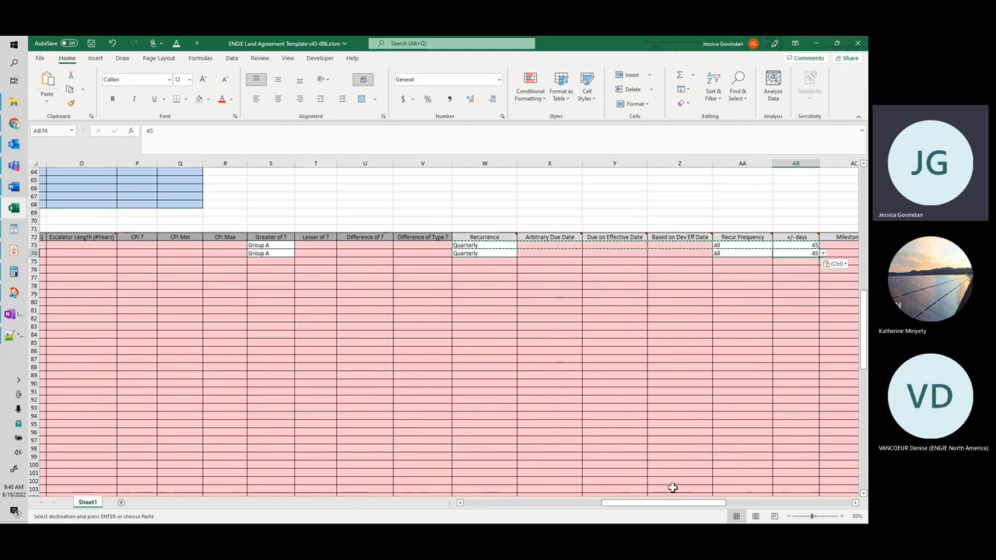
left_click_drag(671, 507, 492, 508)
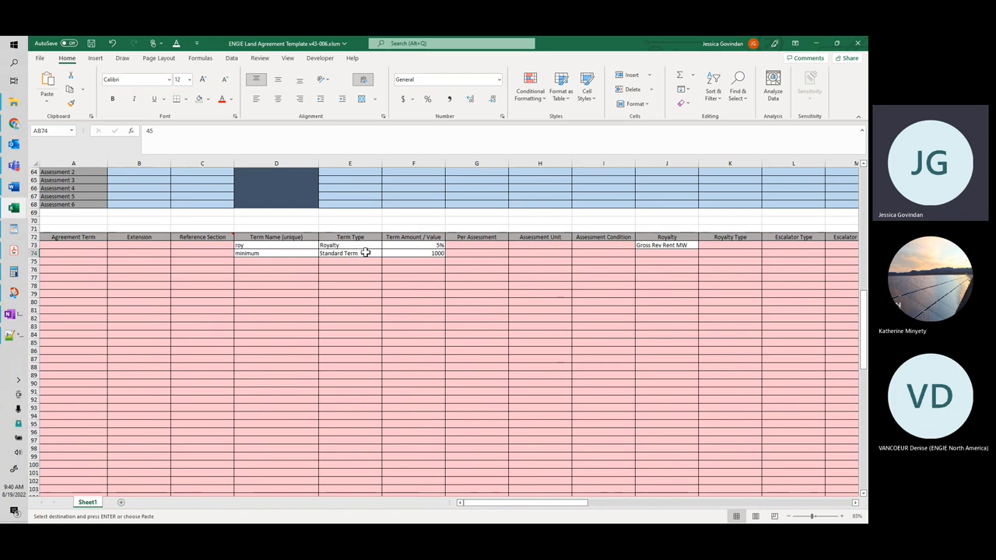
left_click_drag(493, 507, 700, 510)
left_click(162, 252)
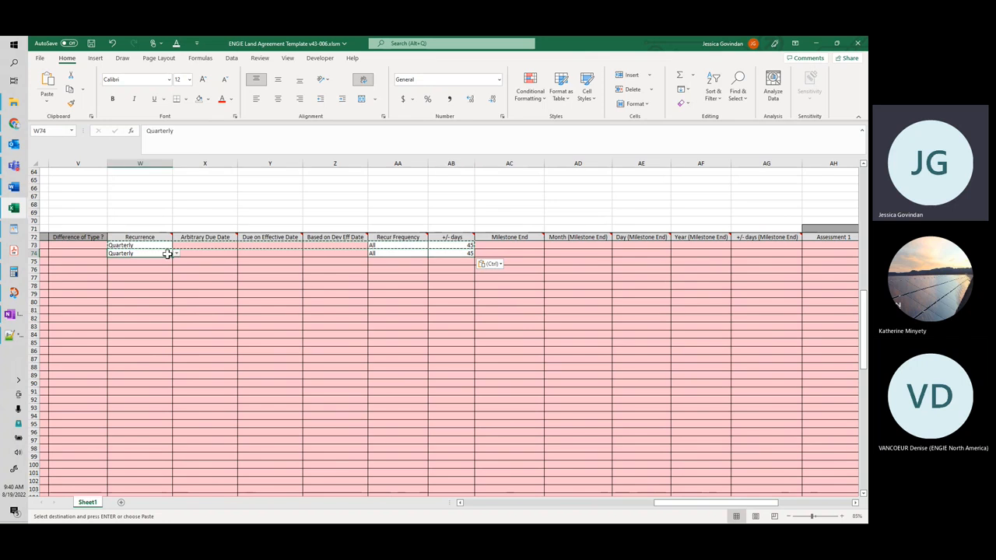
left_click(447, 253)
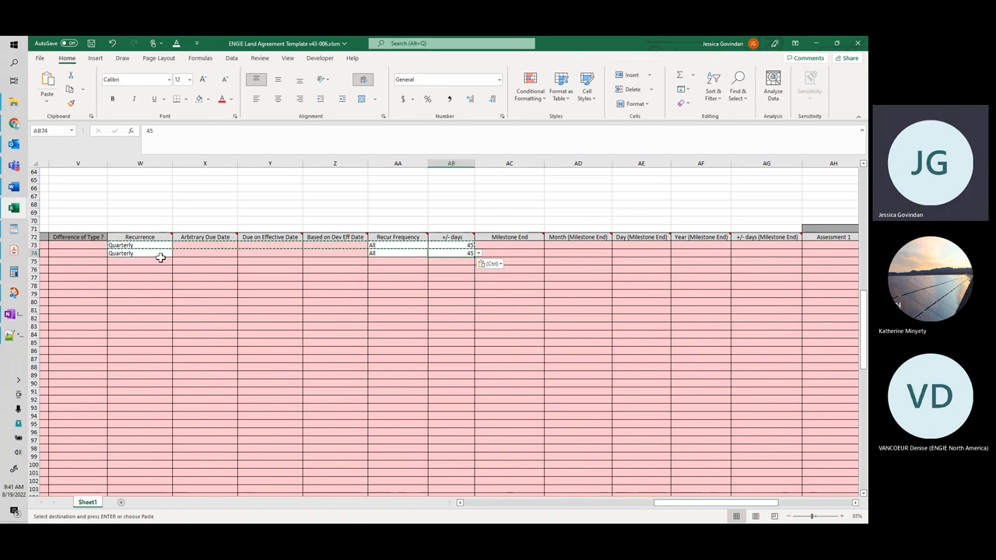
left_click(21, 272)
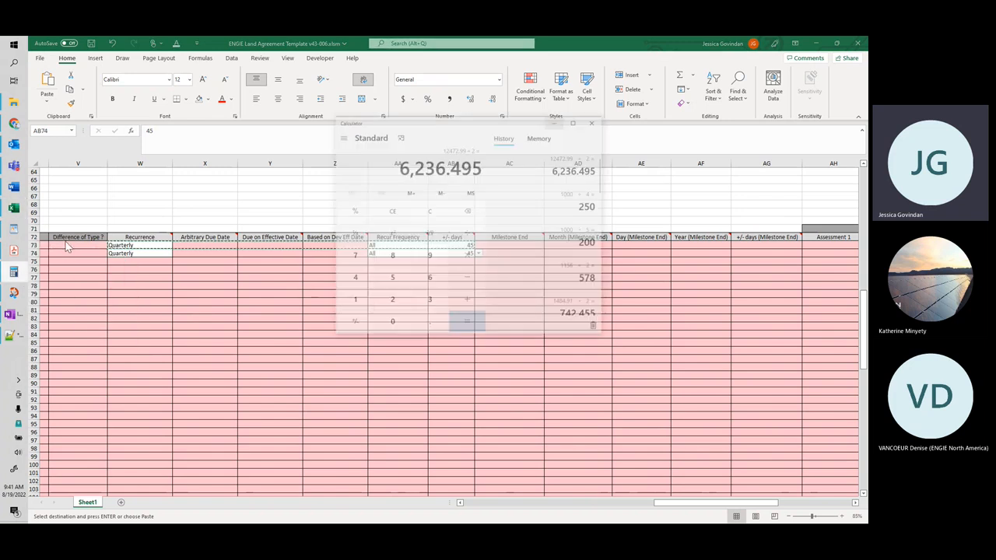
left_click_drag(477, 105, 0, 167)
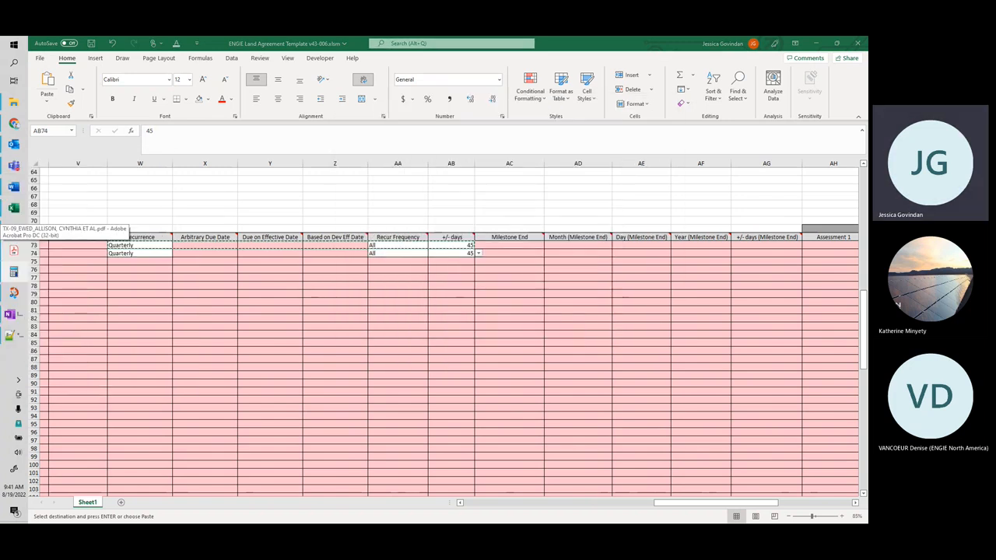
left_click(467, 254)
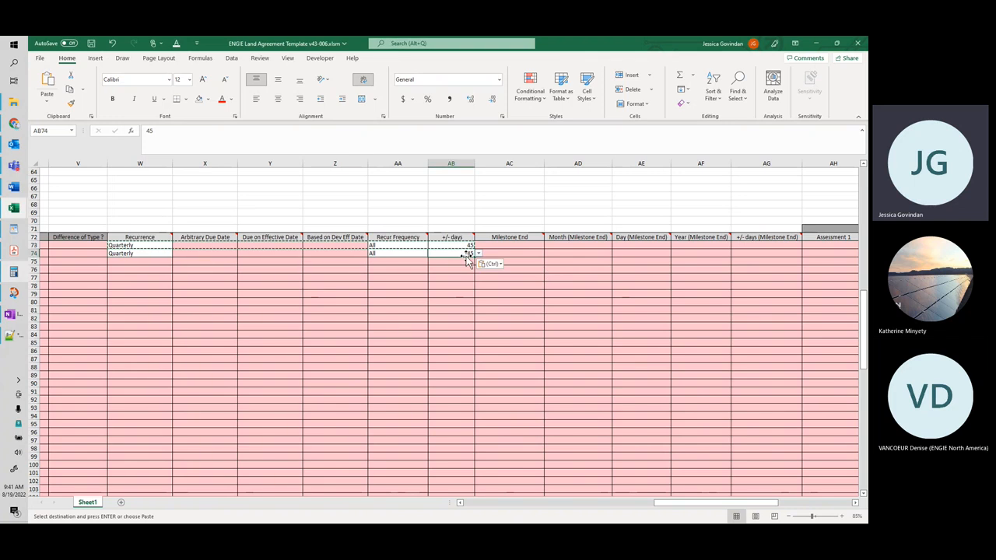
type("135")
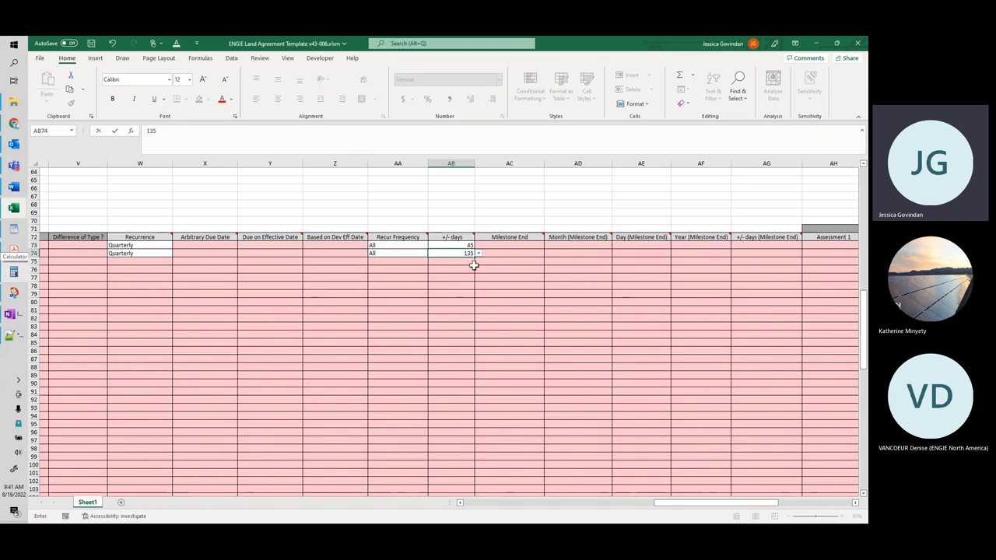
left_click(473, 268)
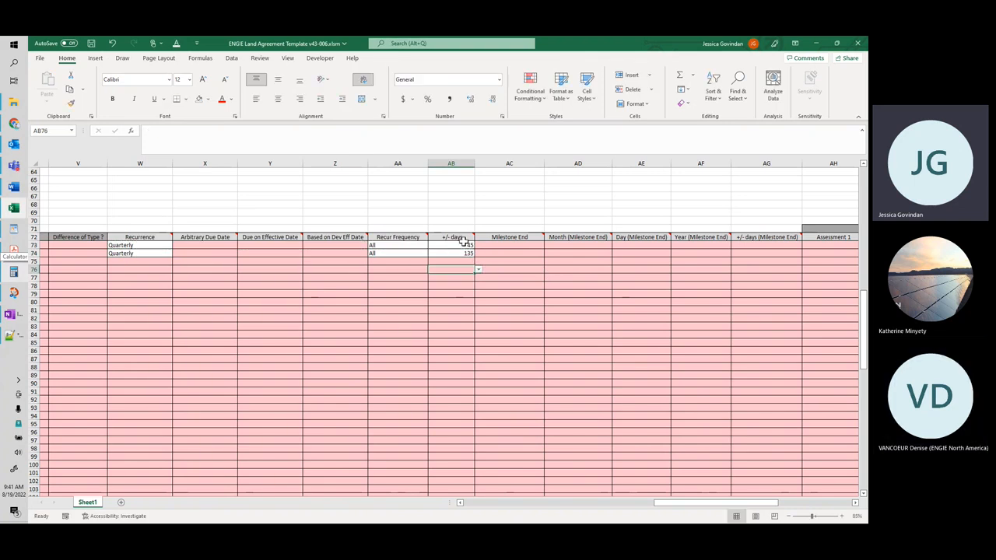
left_click_drag(678, 507, 511, 507)
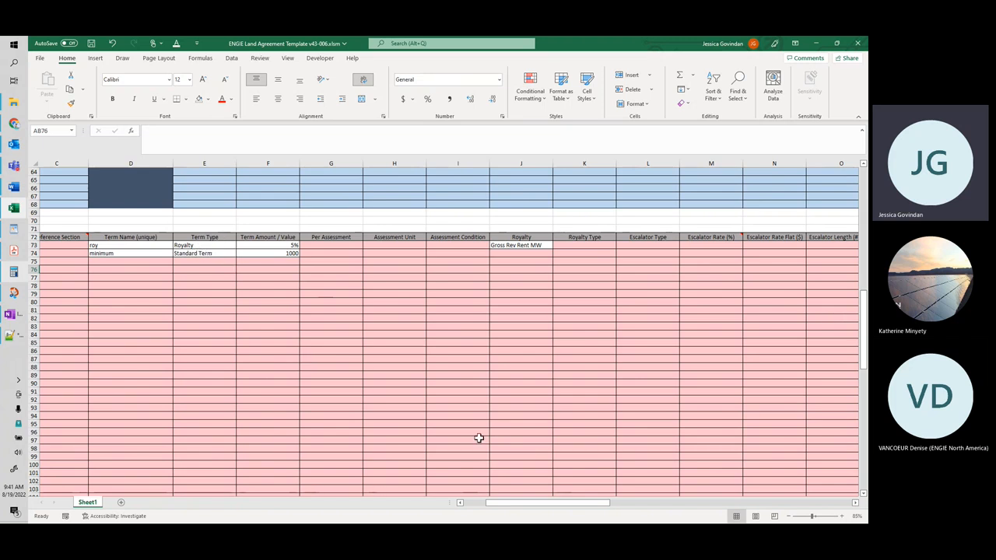
left_click_drag(505, 506, 481, 505)
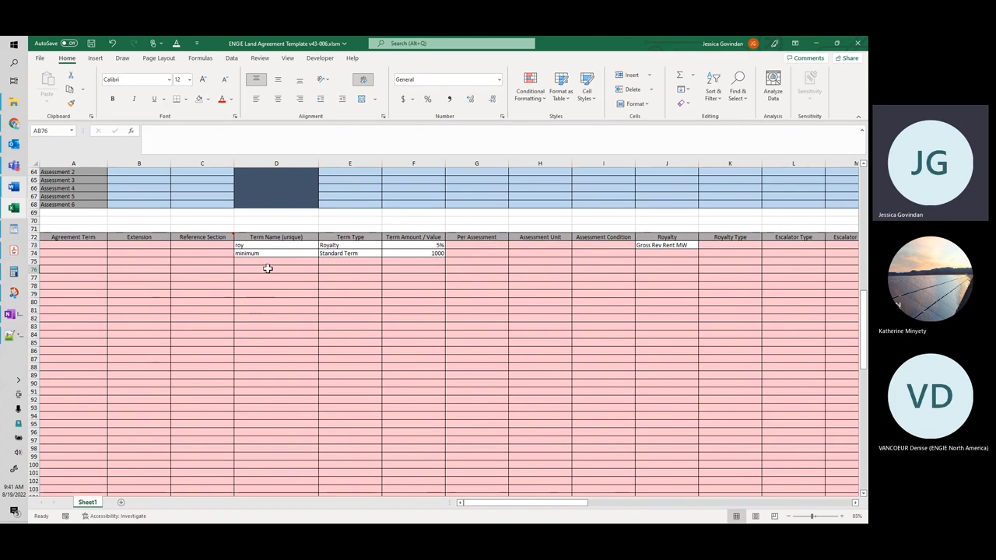
left_click(309, 268)
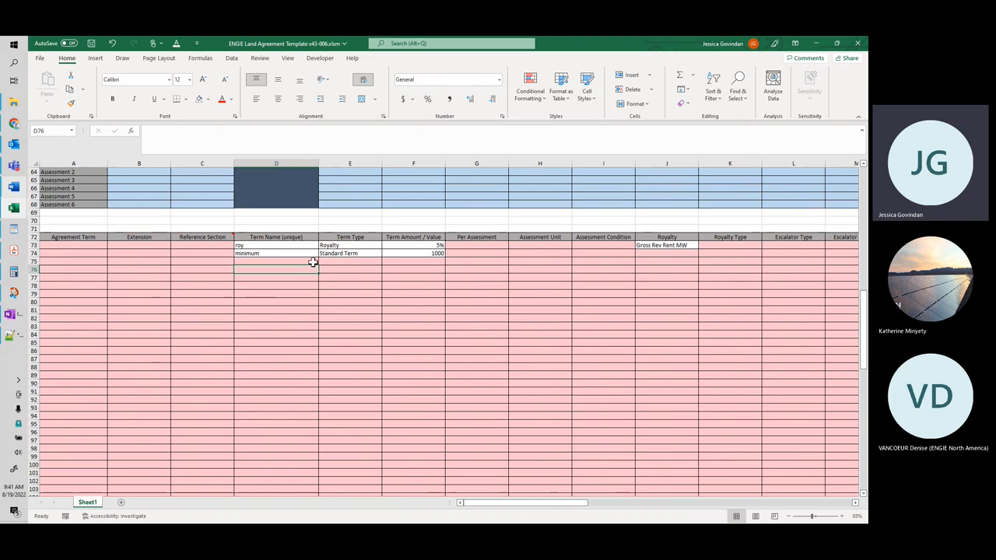
left_click(312, 263)
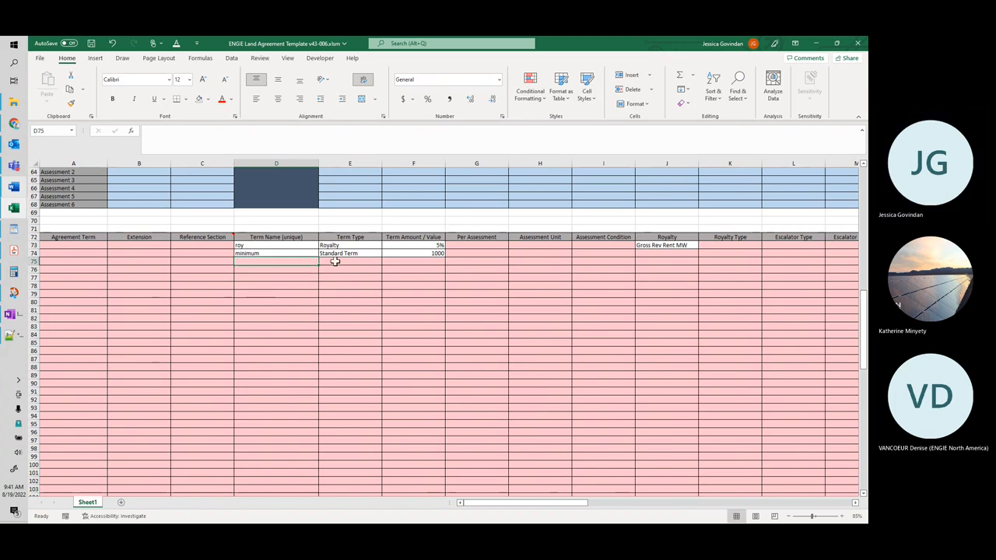
Step: Name the row 76 term roy 1 and the row 77 term minimum
left_click(309, 270)
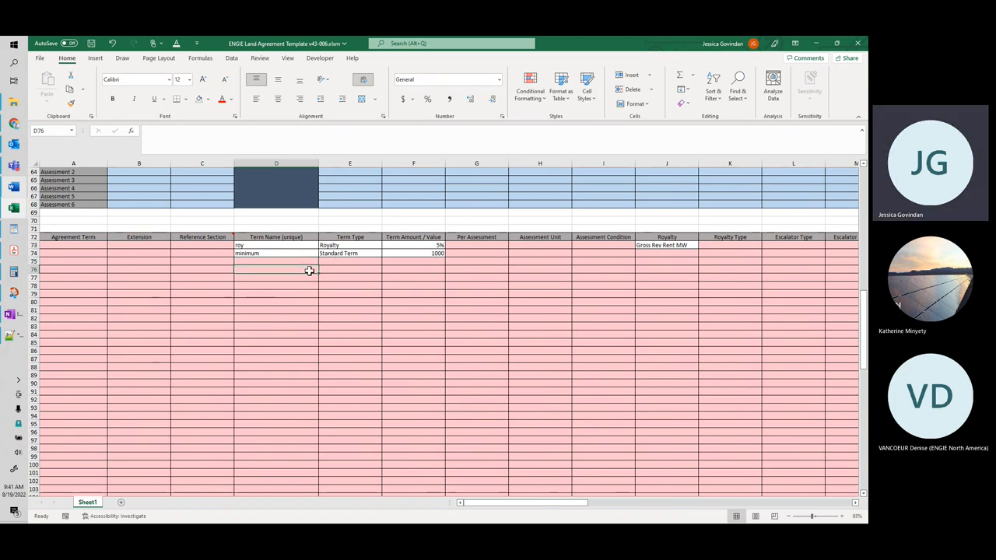
type("roy 1")
key("Return")
type("base")
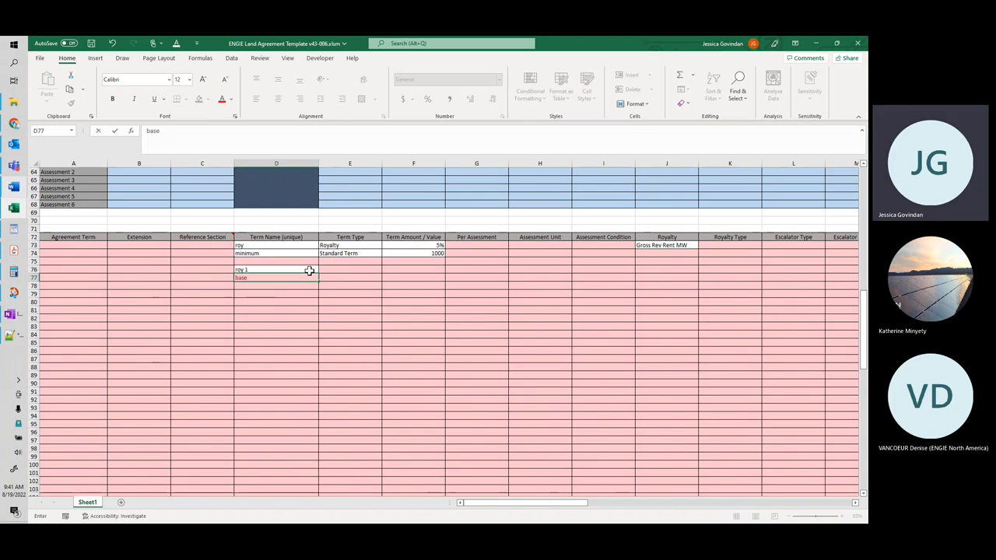
key("BackSpace")
key("BackSpace")
key("BackSpace")
type("minimum")
key("Return")
Step: Set the roy 1 term's Term Type to Royalty and its Term Amount / Value to 1%
left_click(382, 272)
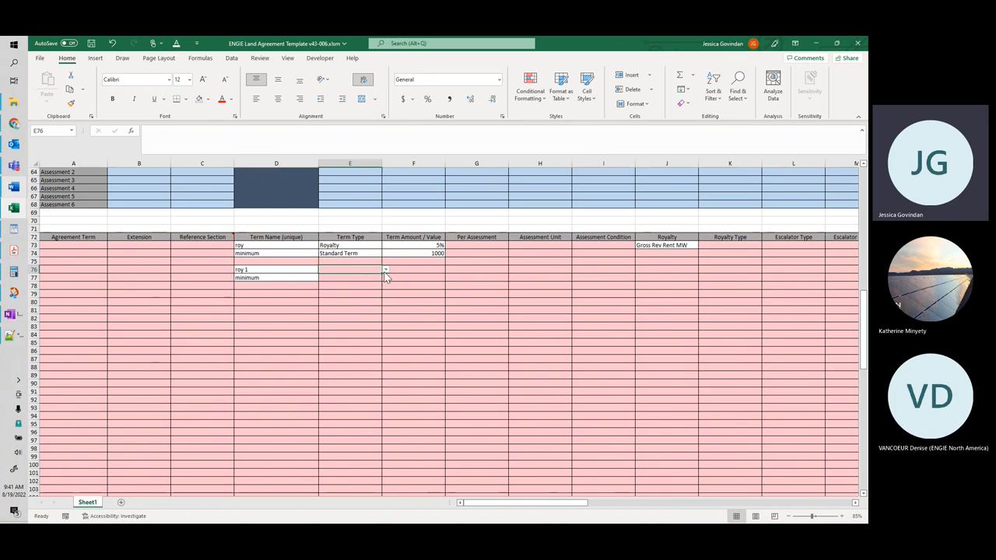
left_click(384, 269)
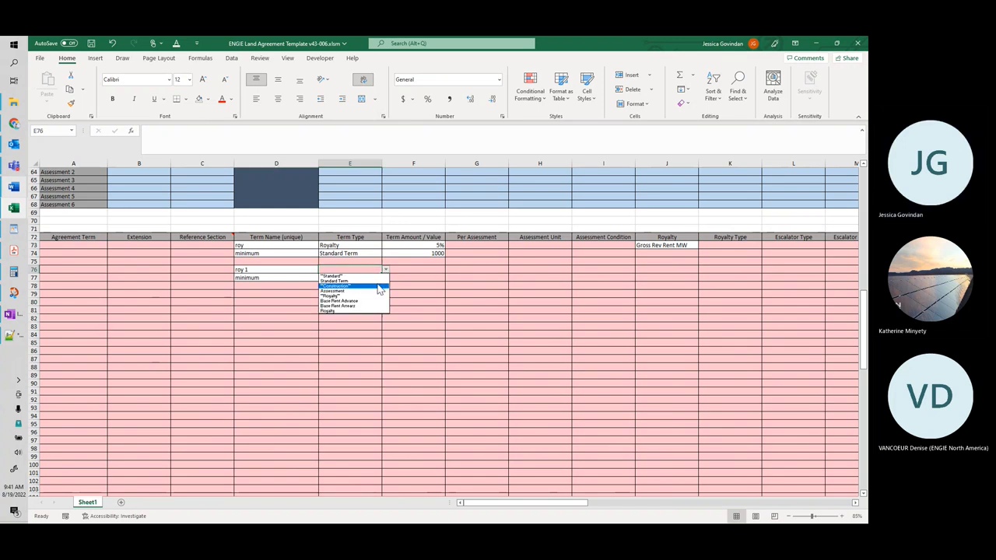
left_click(363, 311)
left_click(429, 269)
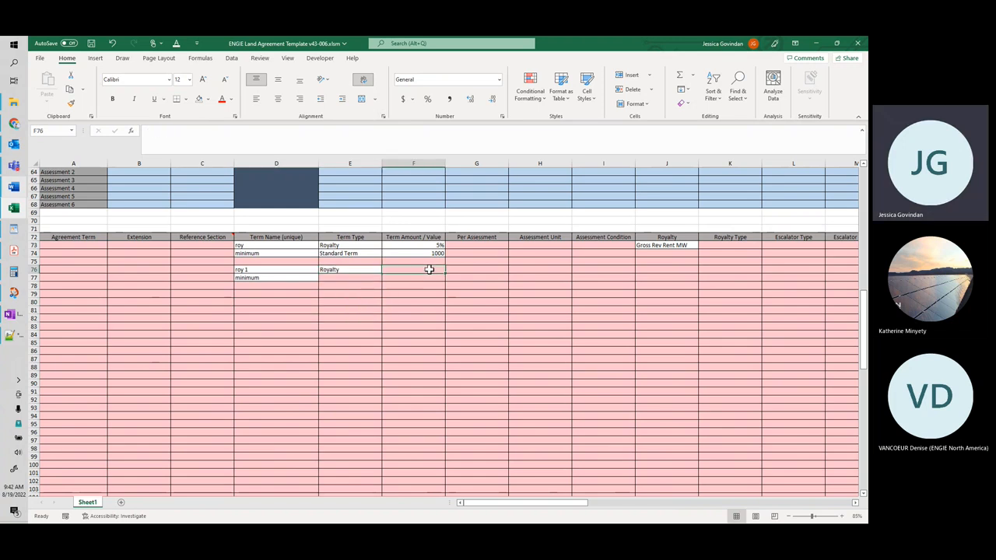
type("1")
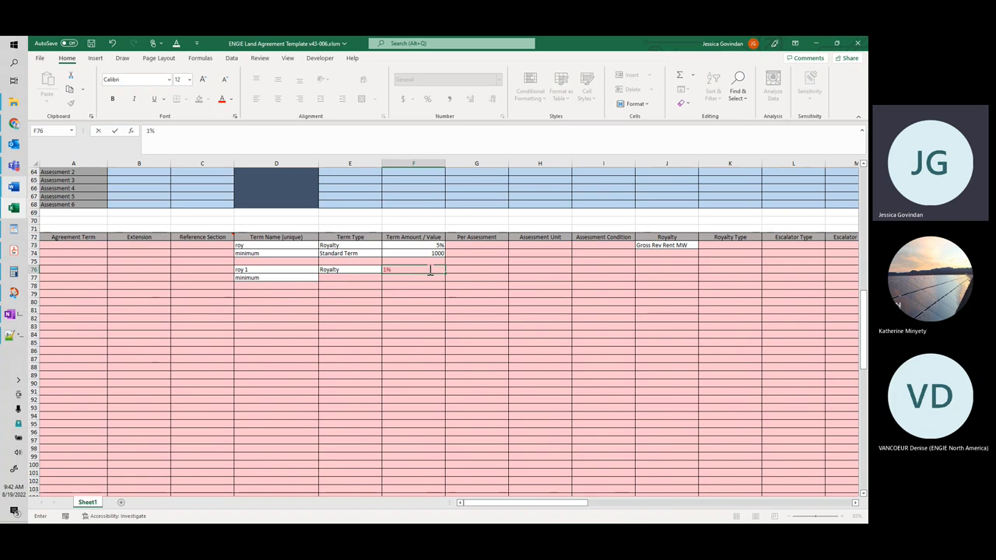
type("%")
Step: Choose Gross Rev Rent Project as the Royalty for the roy 1 term in row 76
left_click(642, 270)
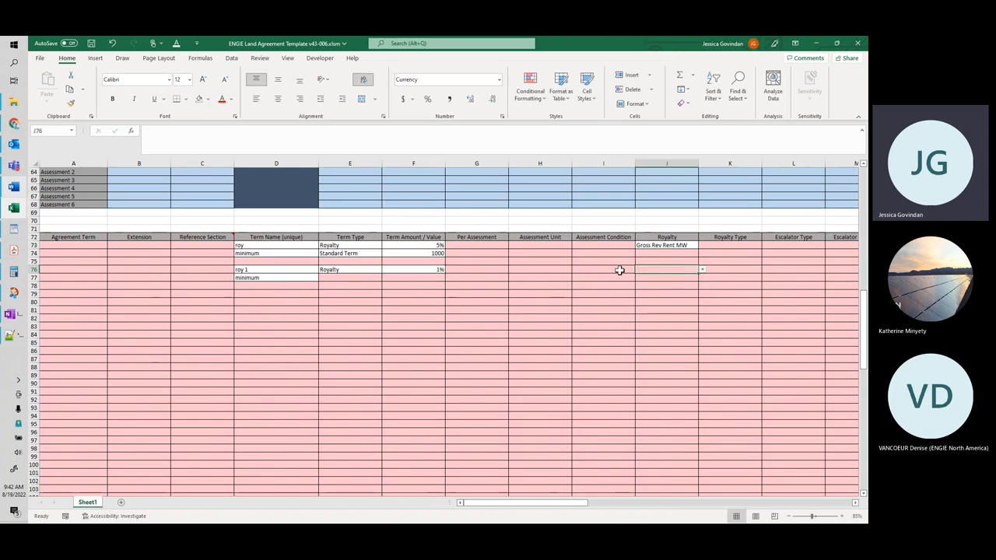
left_click_drag(484, 504, 497, 503)
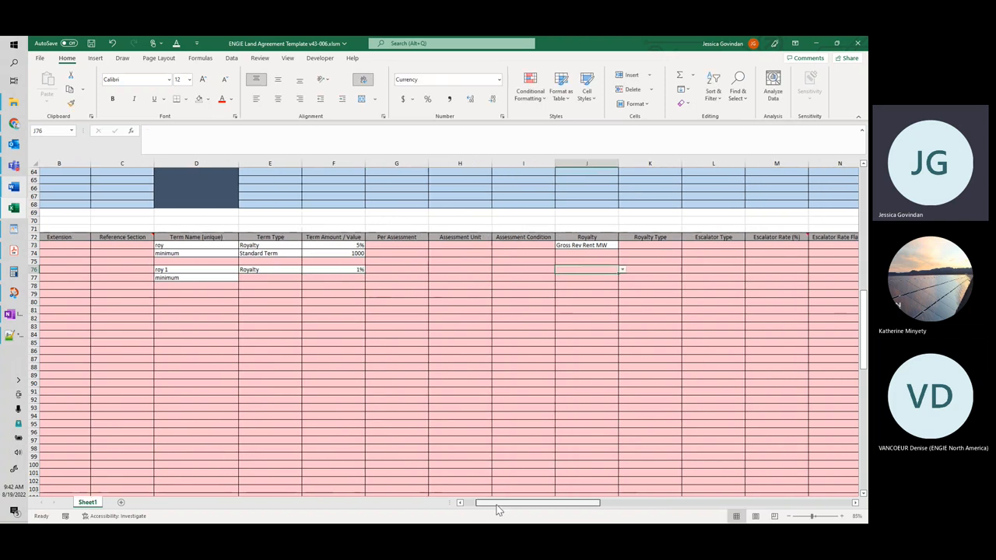
left_click(622, 269)
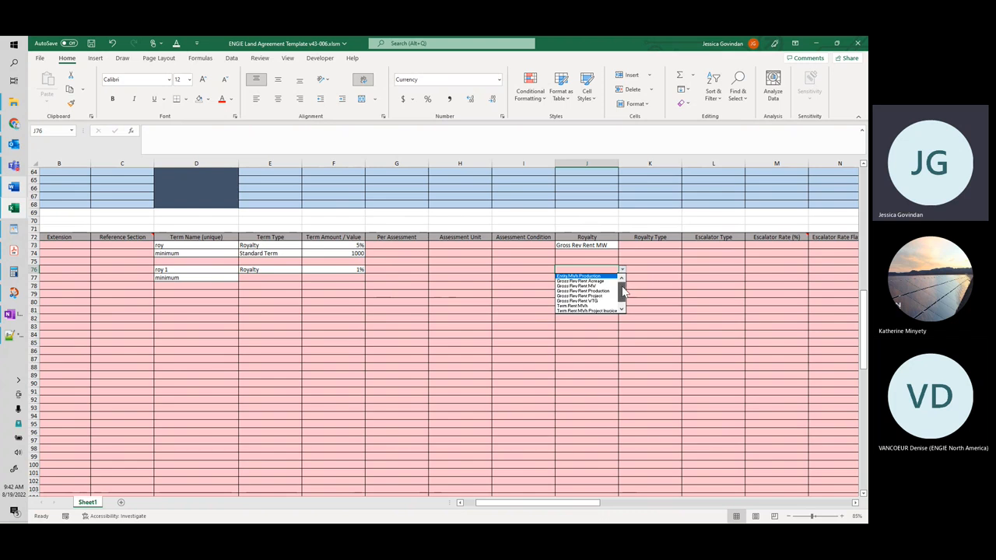
left_click(599, 291)
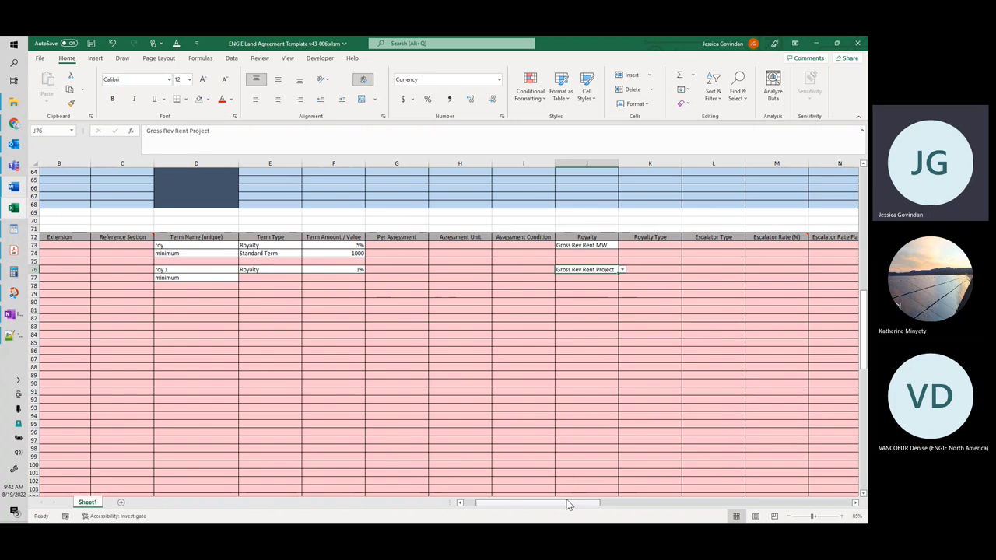
Step: Set the Recurrence of the roy 1 term in row 76 to Quarterly
left_click_drag(566, 508, 572, 508)
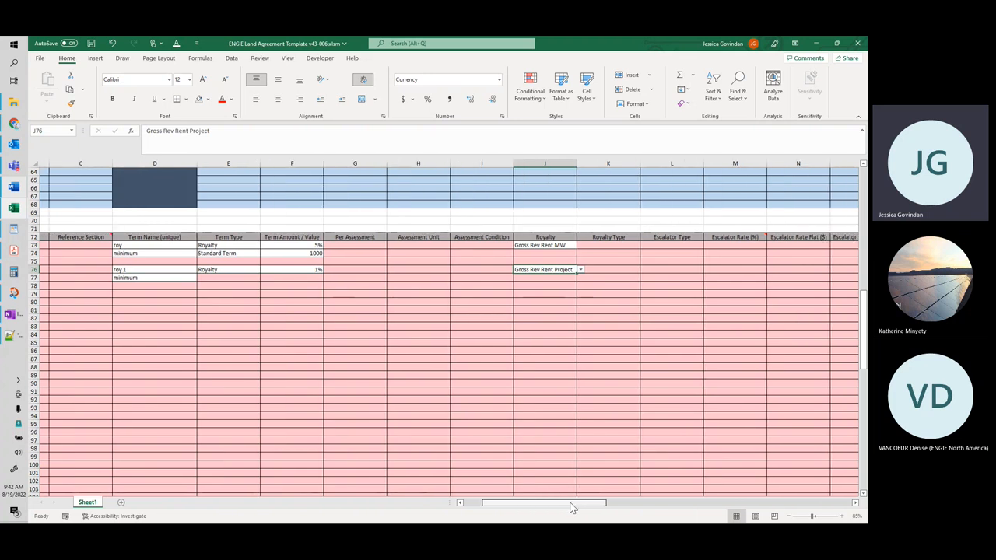
left_click_drag(572, 508, 681, 503)
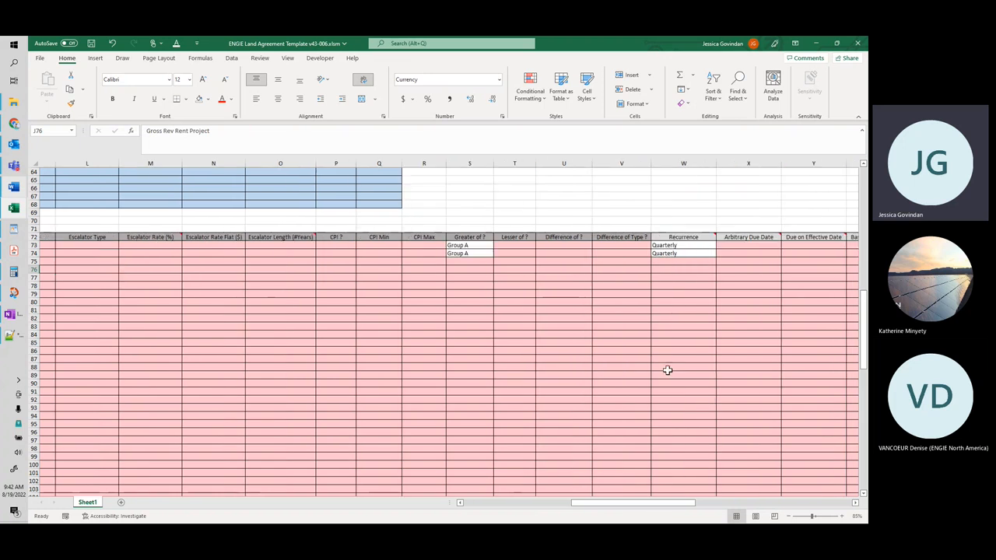
left_click(668, 270)
left_click(722, 272)
left_click(709, 270)
left_click(720, 269)
left_click(696, 313)
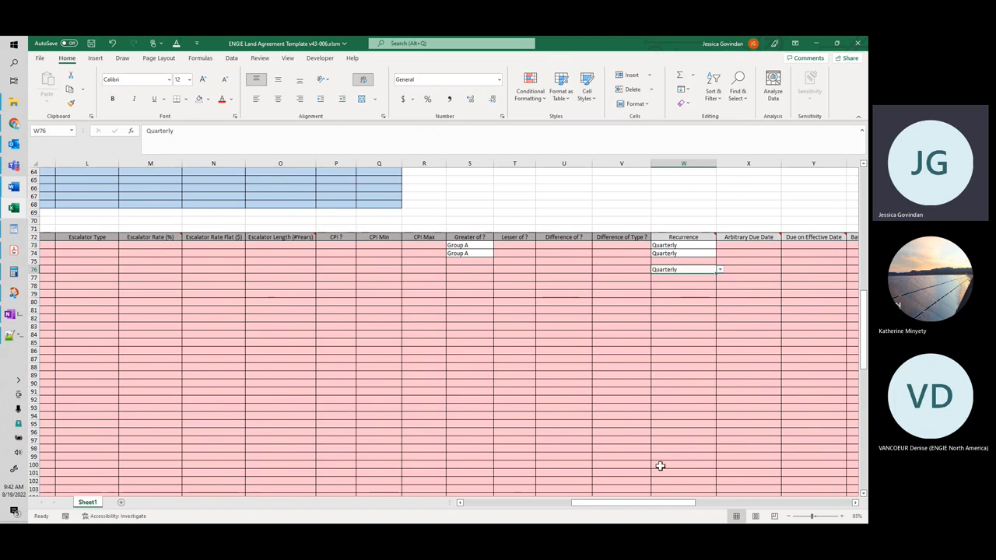
Step: Copy the Recur Frequency and +/- days values from row 73 to the roy 1 term in row 76
left_click_drag(640, 503, 682, 503)
left_click_drag(660, 245, 709, 246)
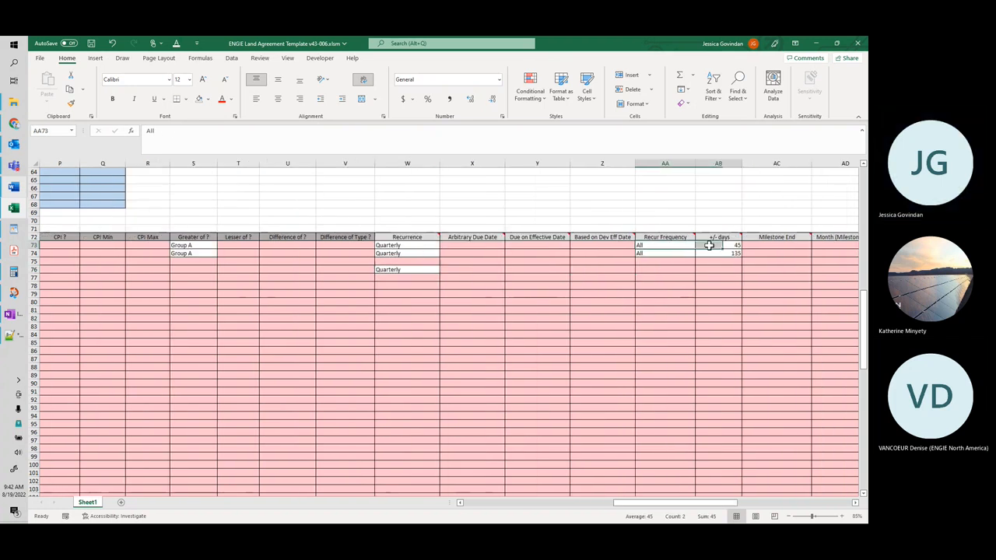
key("ctrl+c")
left_click(652, 269)
key("ctrl+v")
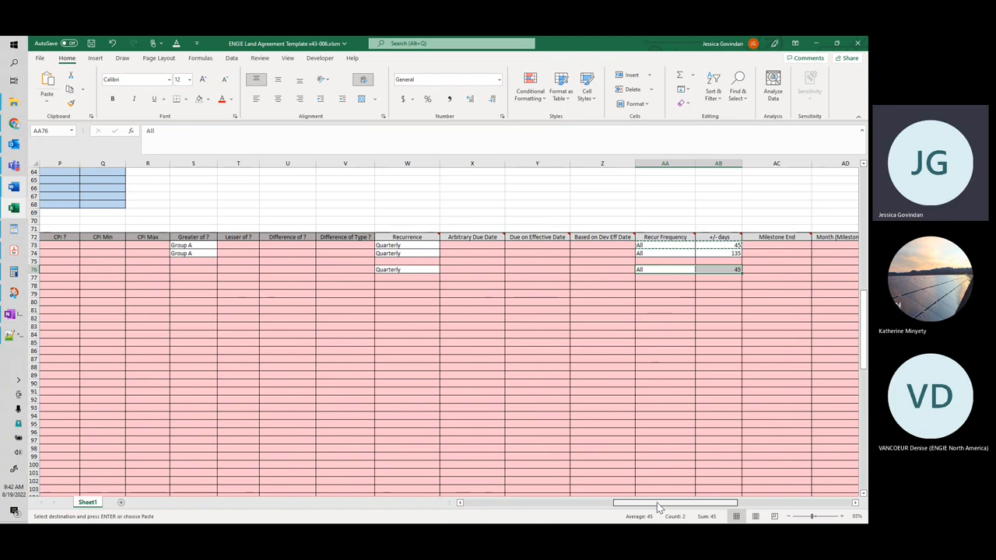
Step: Copy the Term Type and Term Amount / Value from row 74 to the minimum term in row 77
left_click_drag(658, 507, 517, 507)
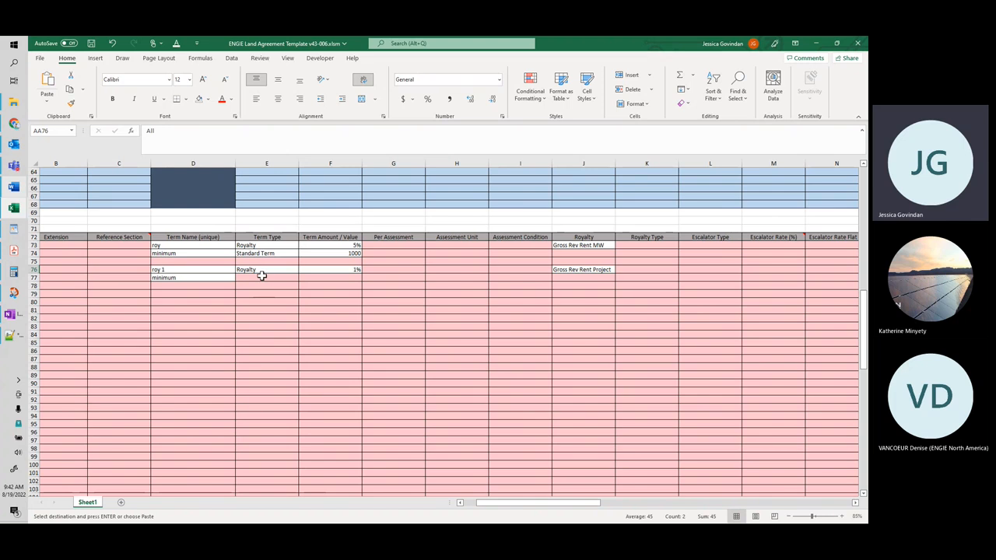
left_click(227, 278)
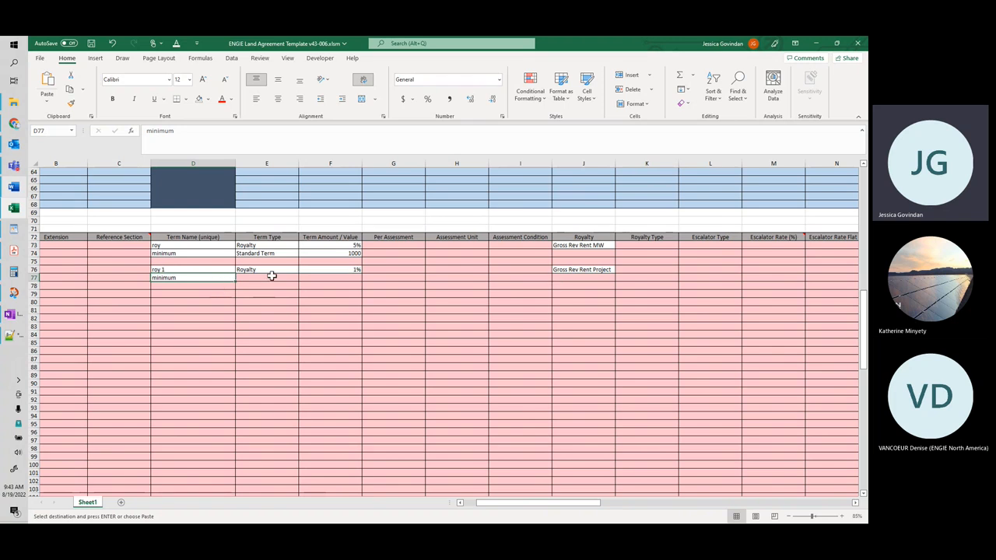
left_click_drag(267, 254, 335, 255)
key("ctrl+c")
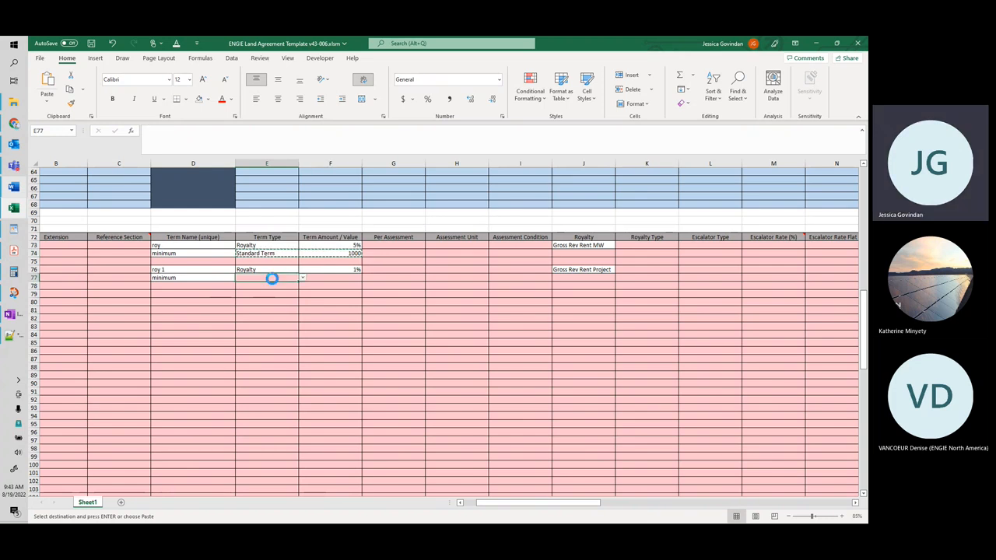
left_click(270, 278)
key("ctrl+v")
left_click(196, 278)
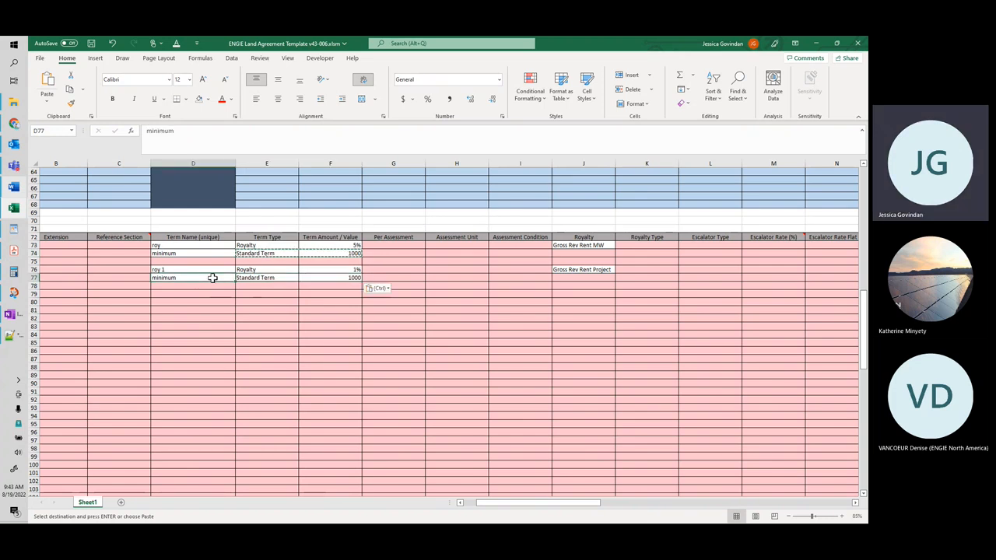
left_click(261, 278)
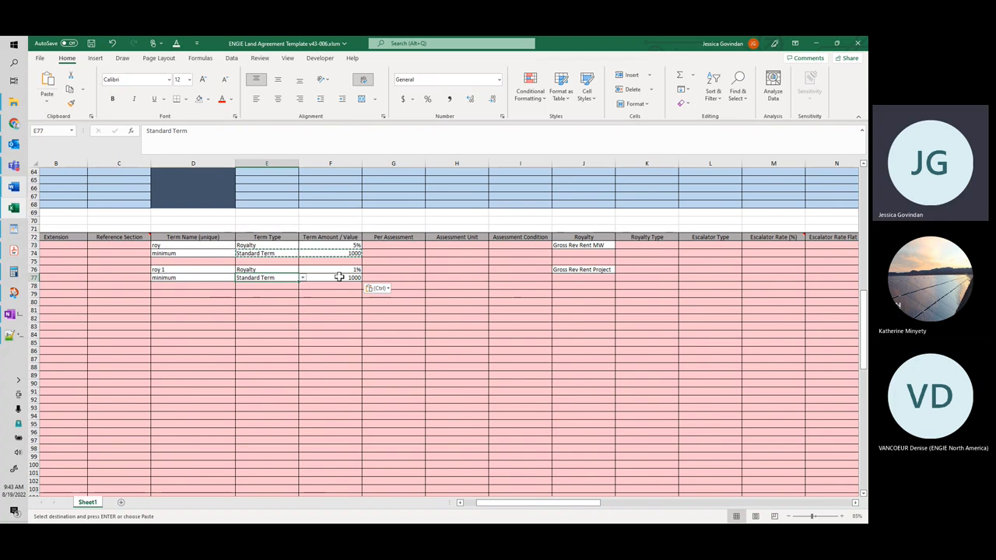
Step: Set the Recurrence of the minimum term in row 77 to Quarterly
left_click_drag(539, 503, 658, 504)
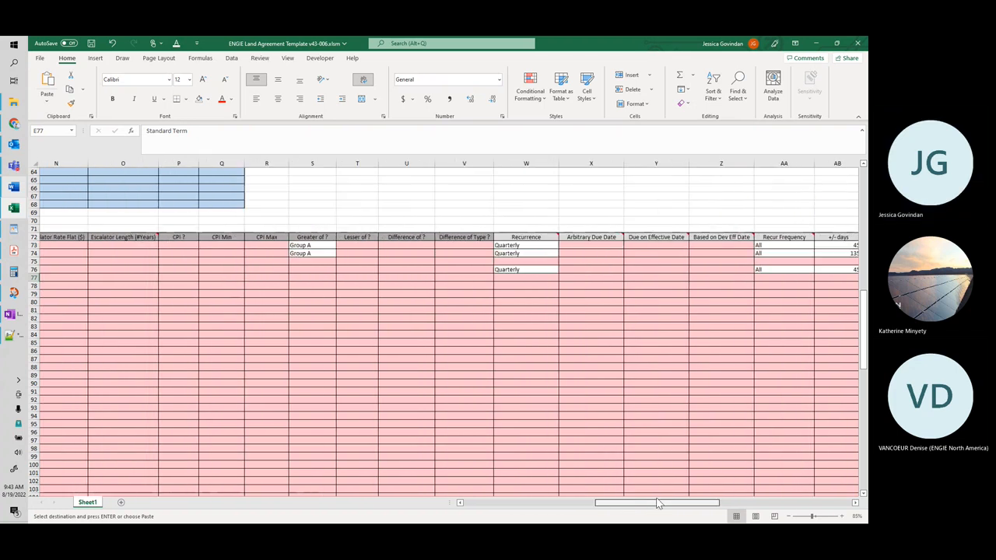
left_click(517, 278)
left_click(561, 278)
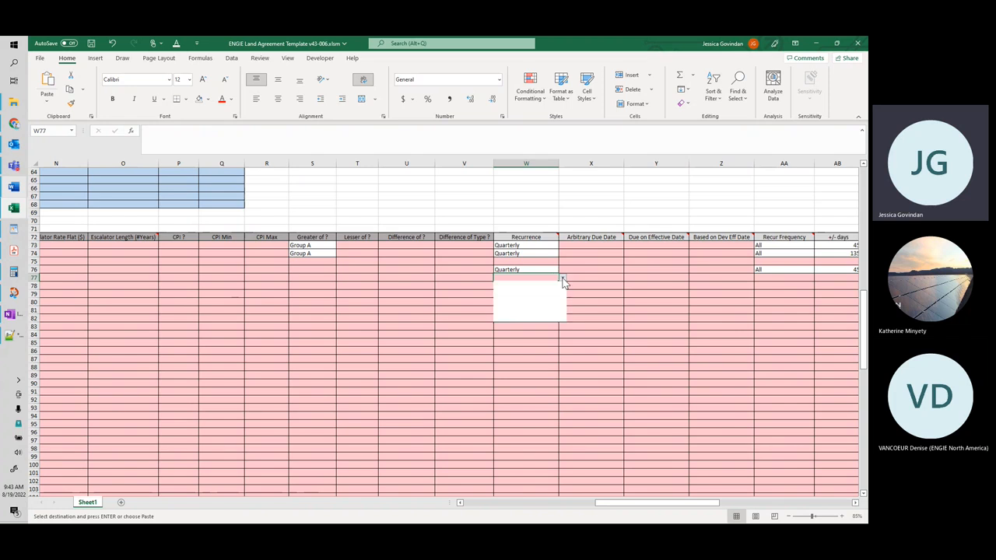
left_click_drag(562, 293, 562, 296)
left_click(540, 310)
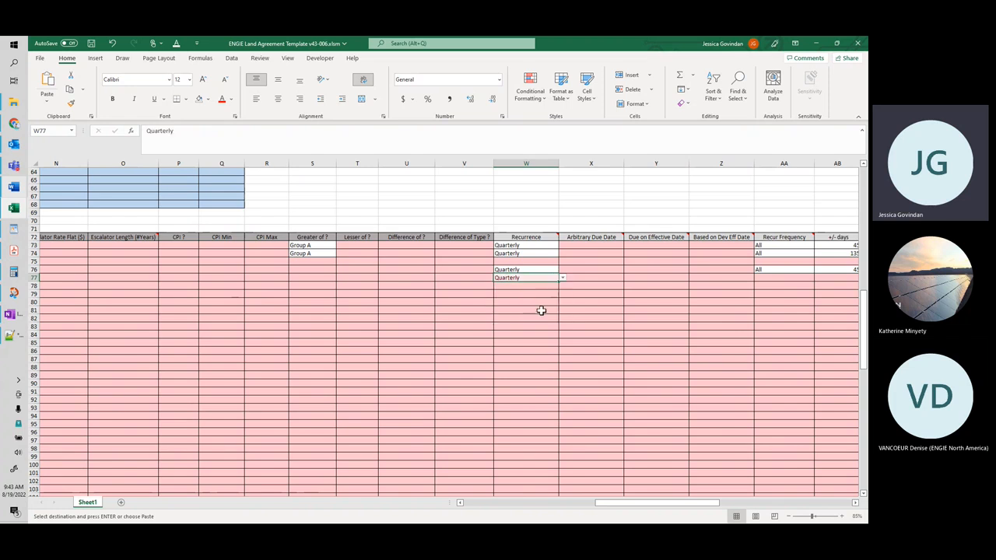
Step: Try copying the Recur Frequency and +/- days values from row 76 to the minimum term in row 77
left_click_drag(679, 504, 703, 504)
left_click_drag(632, 269, 653, 269)
left_click(628, 277)
key("ctrl+v")
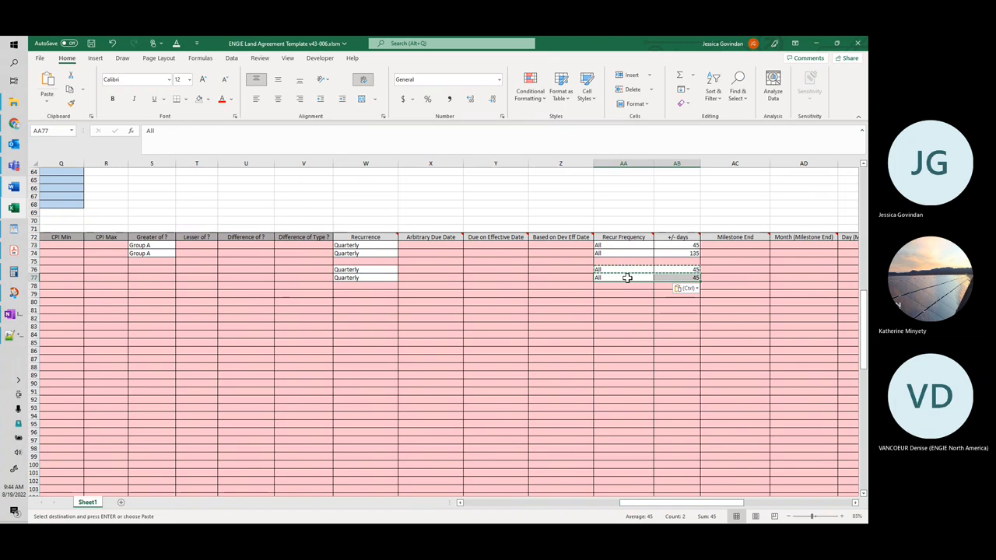
left_click(664, 278)
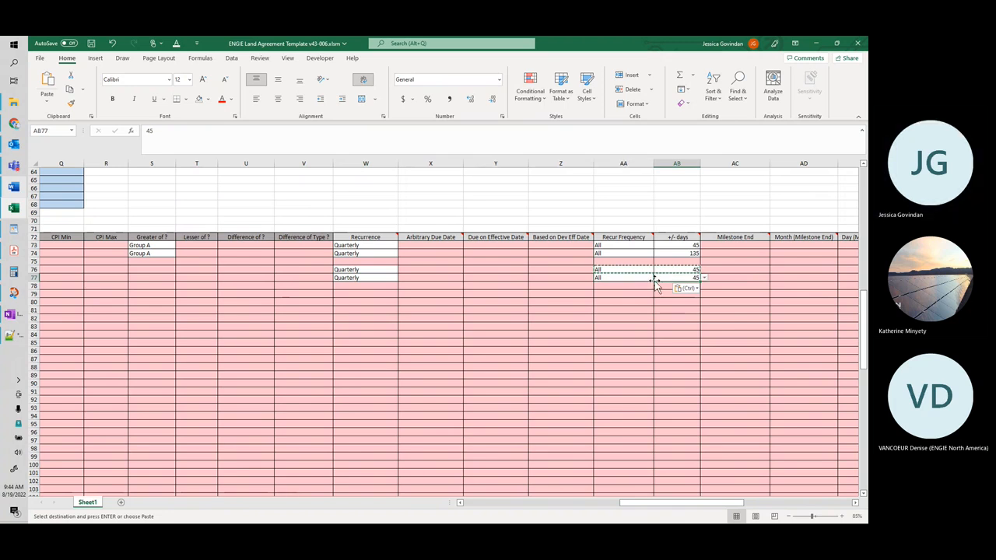
key("ctrl+z")
left_click(682, 335)
Step: Change the Term Type of the minimum term in row 77 to Base Rent Advance
left_click_drag(657, 506, 490, 503)
left_click(371, 277)
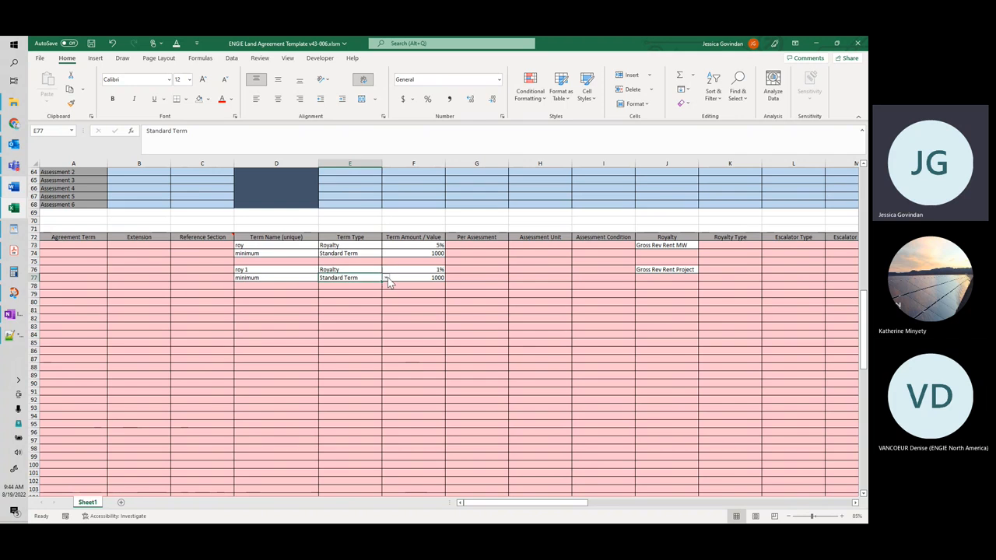
left_click(384, 278)
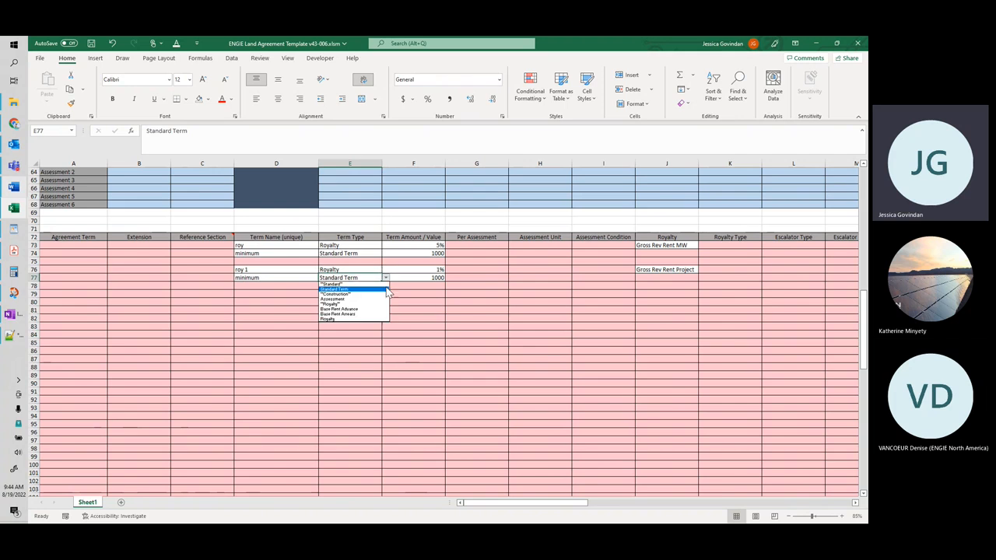
left_click(373, 309)
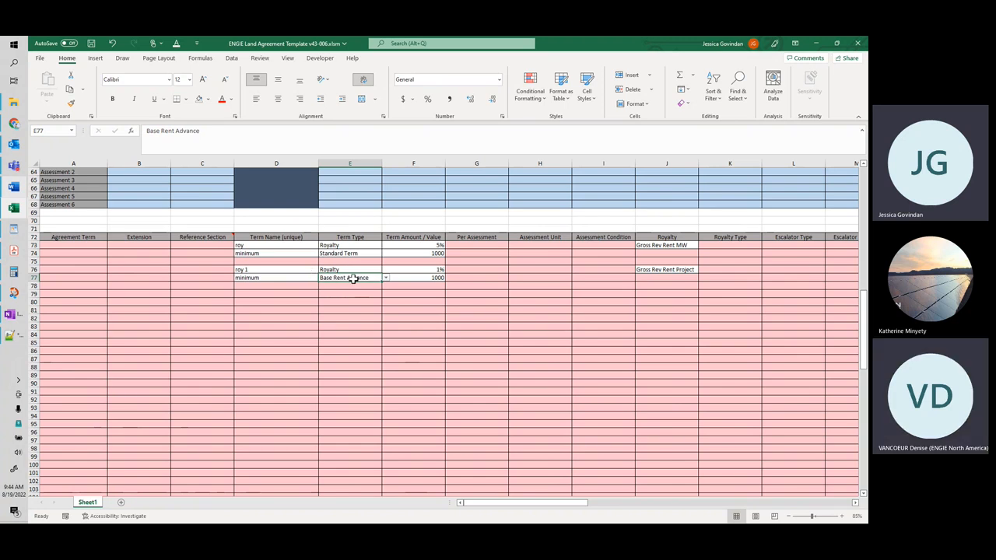
left_click(267, 277)
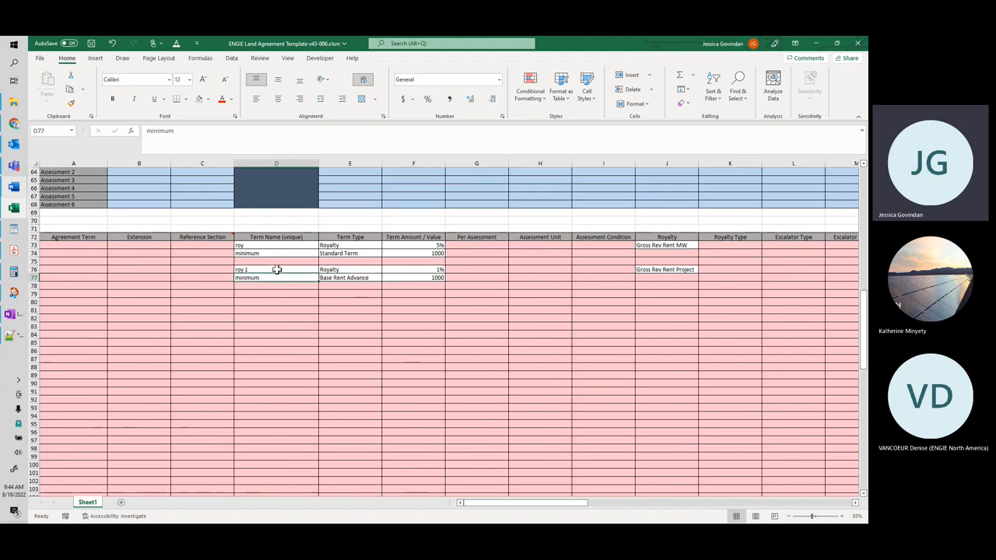
left_click(397, 277)
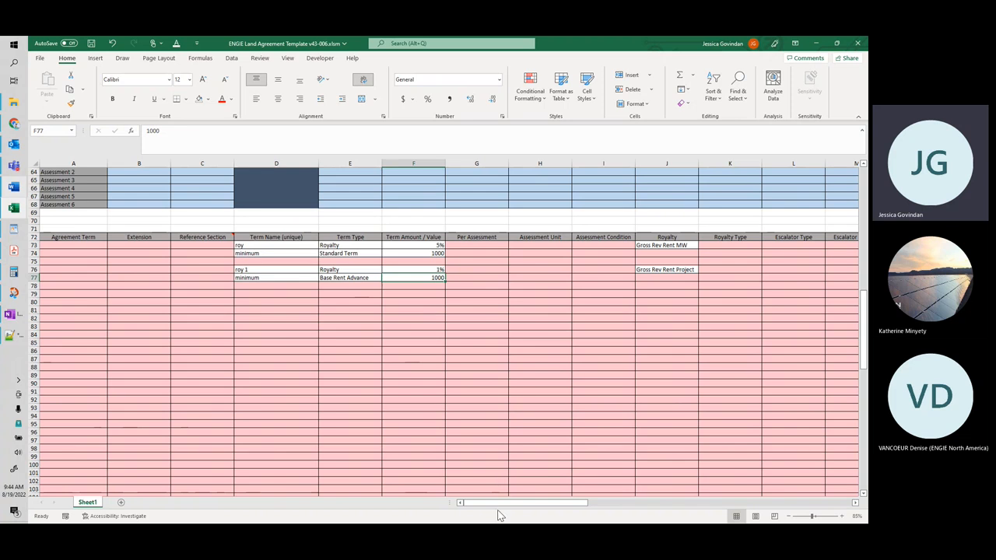
Step: Set the Royalty Type of the roy 1 term in row 76 to Arrears
left_click_drag(496, 502, 510, 506)
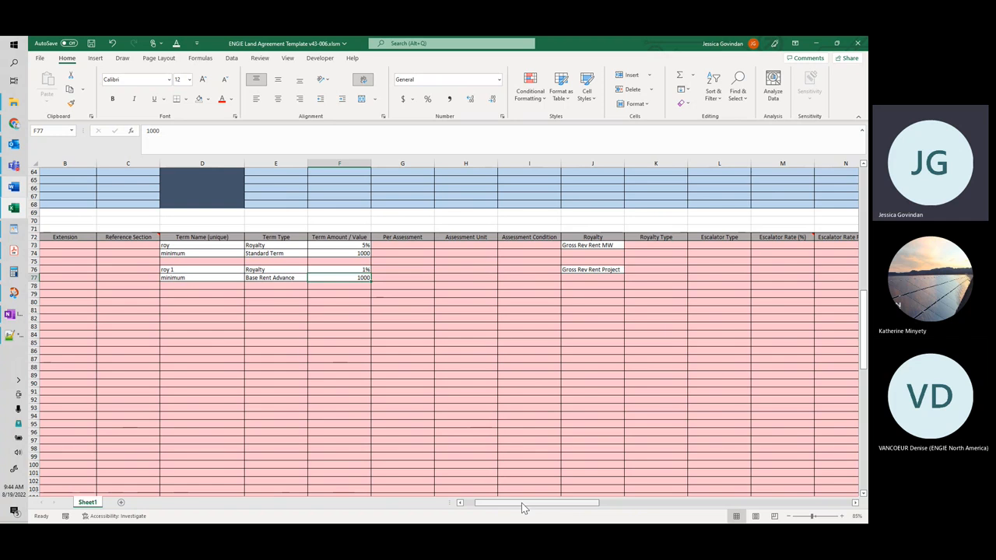
left_click(263, 270)
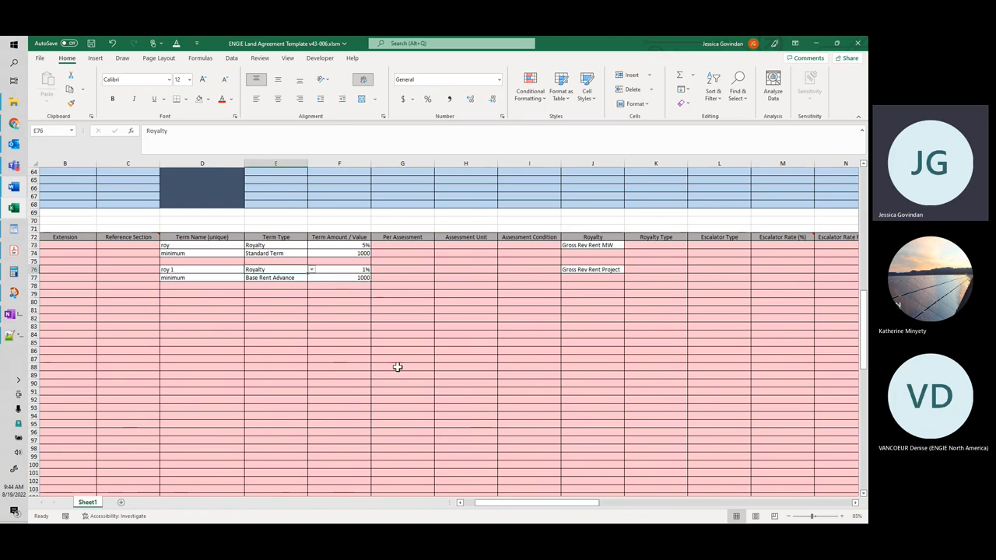
left_click_drag(520, 501, 527, 506)
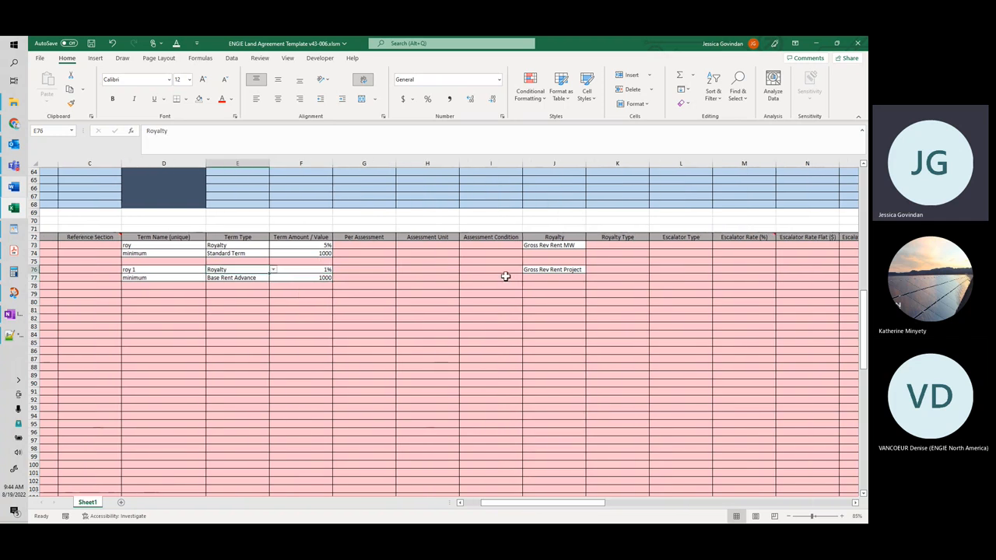
left_click(638, 269)
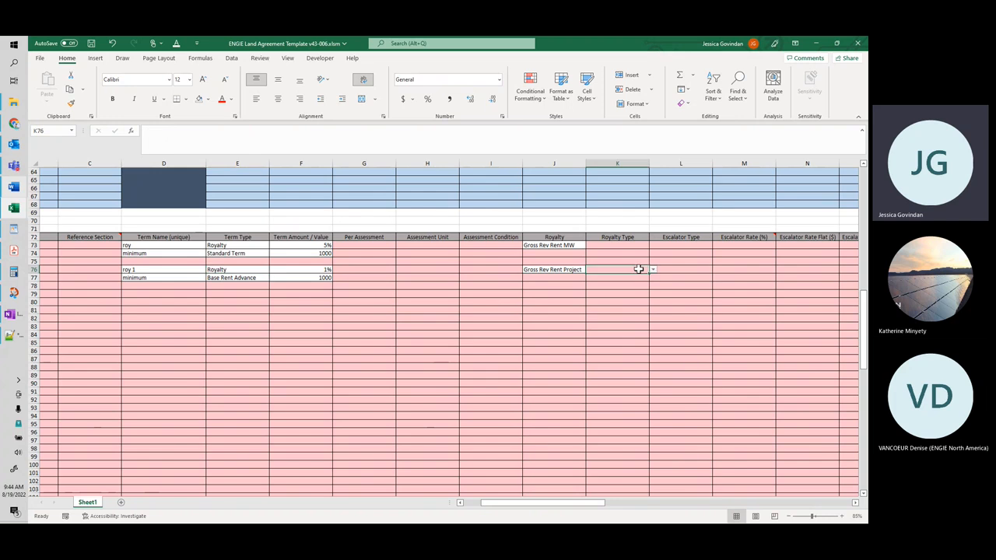
left_click(653, 270)
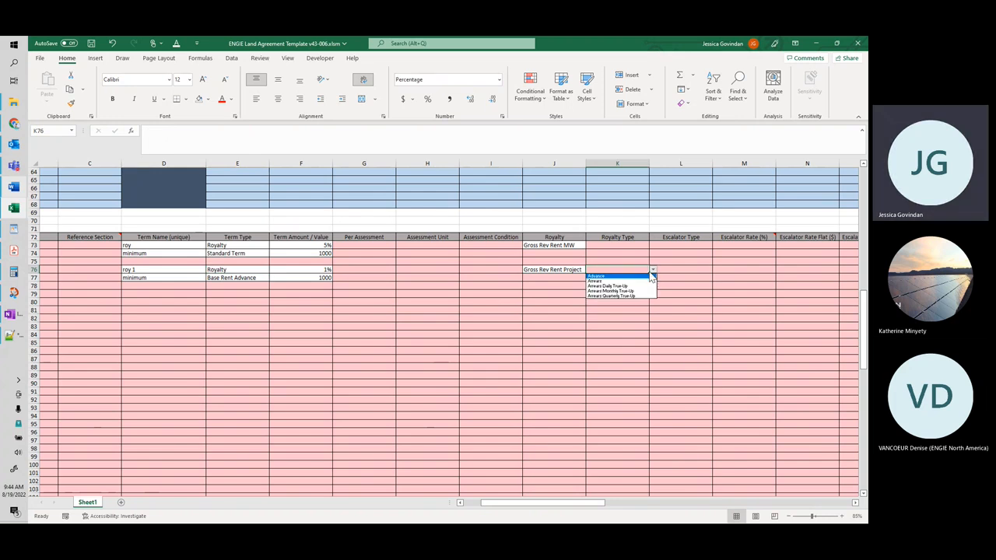
left_click(646, 281)
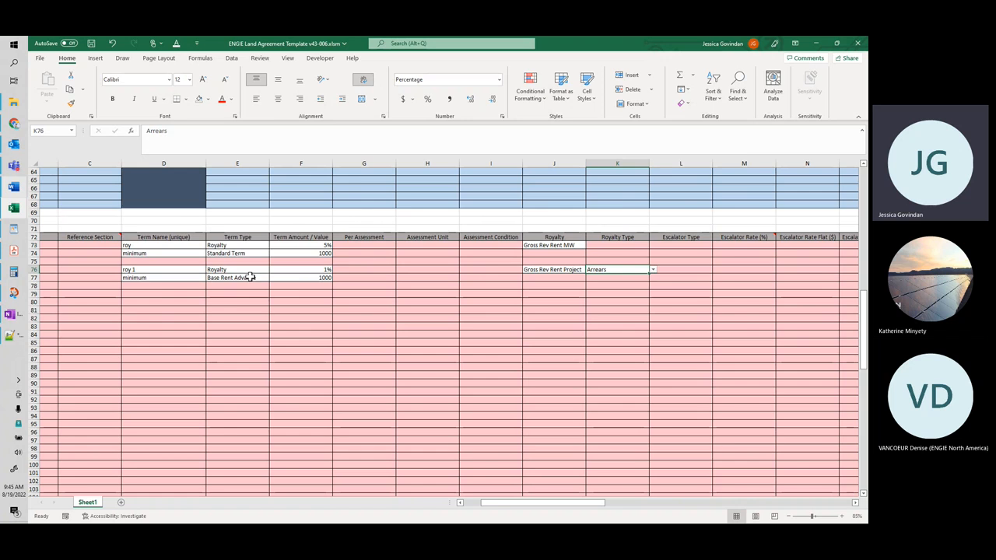
Step: Review the available Royalty Type options for the roy 1 term, including the daily, monthly and quarterly true-up choices
left_click(607, 277)
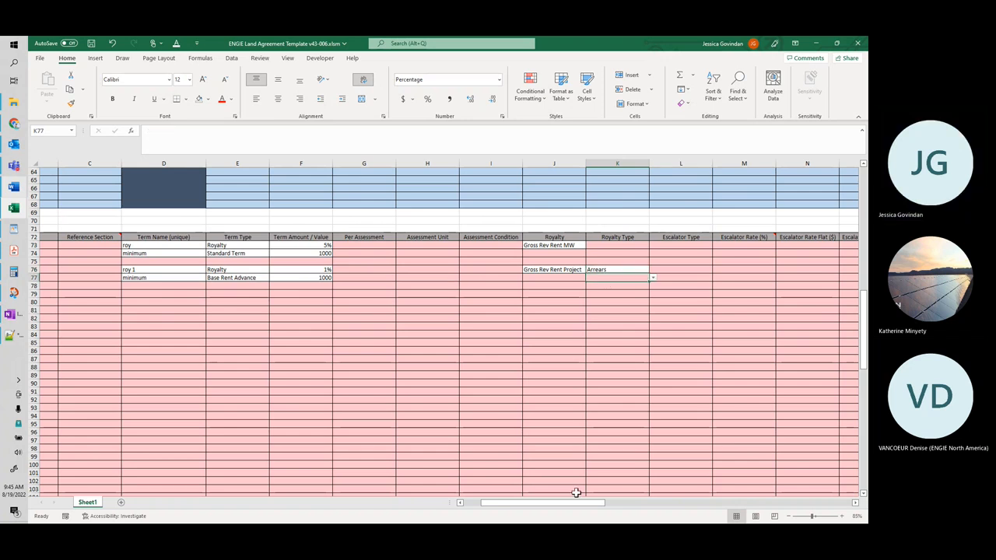
left_click_drag(562, 502, 577, 505)
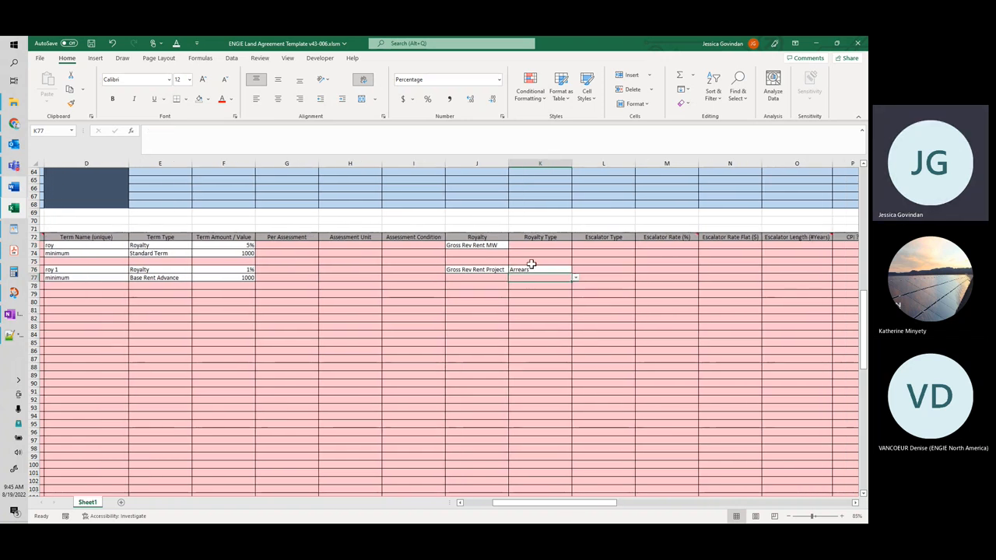
left_click(564, 269)
left_click(575, 270)
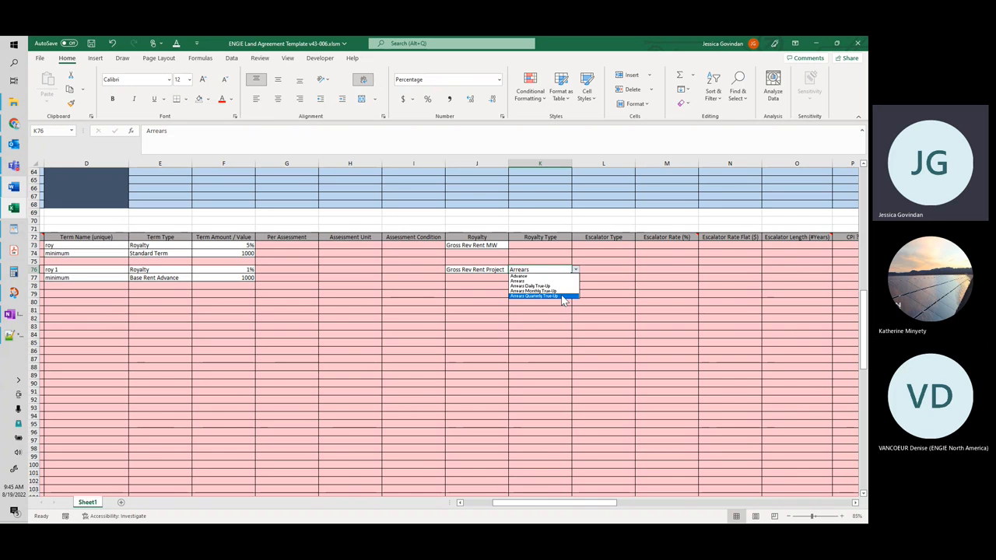
key("Up")
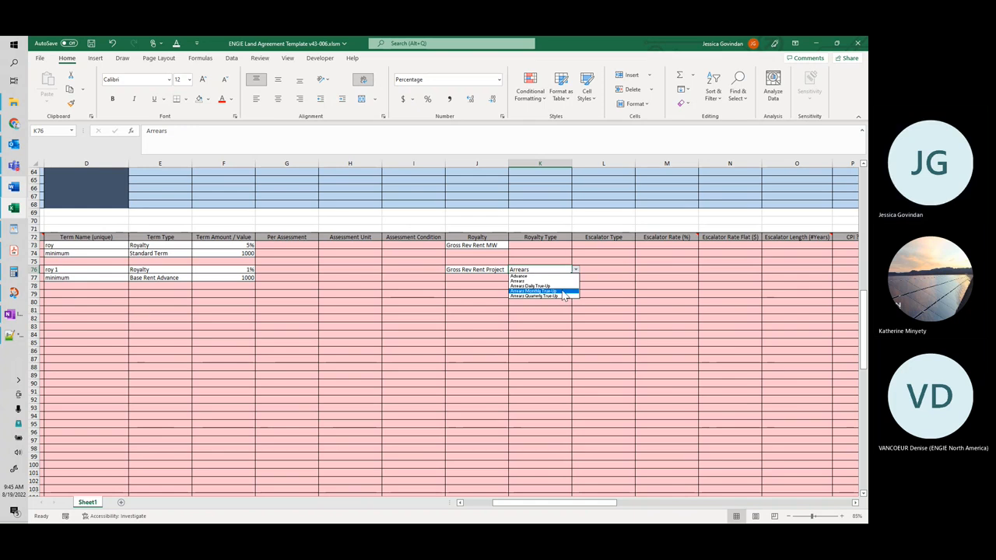
key("Up")
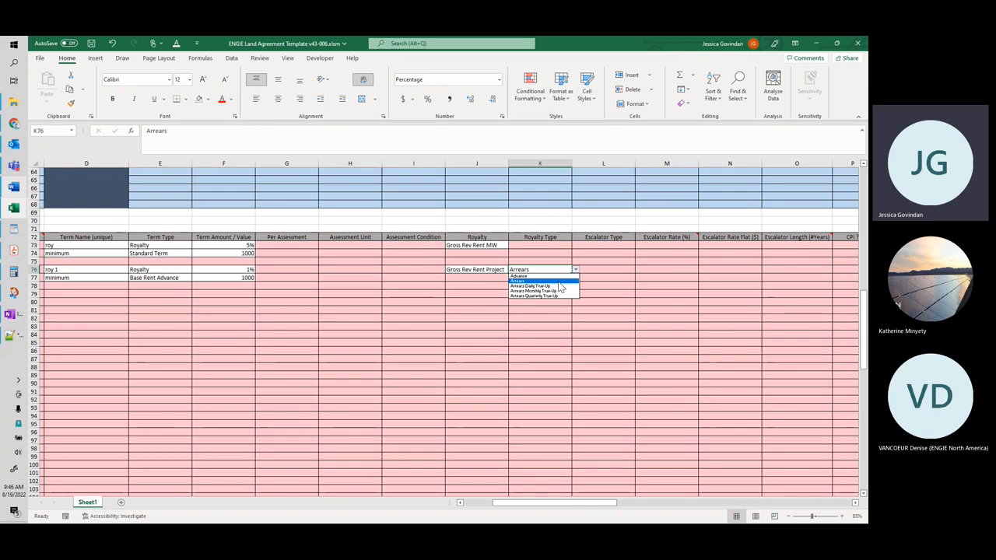
left_click(602, 270)
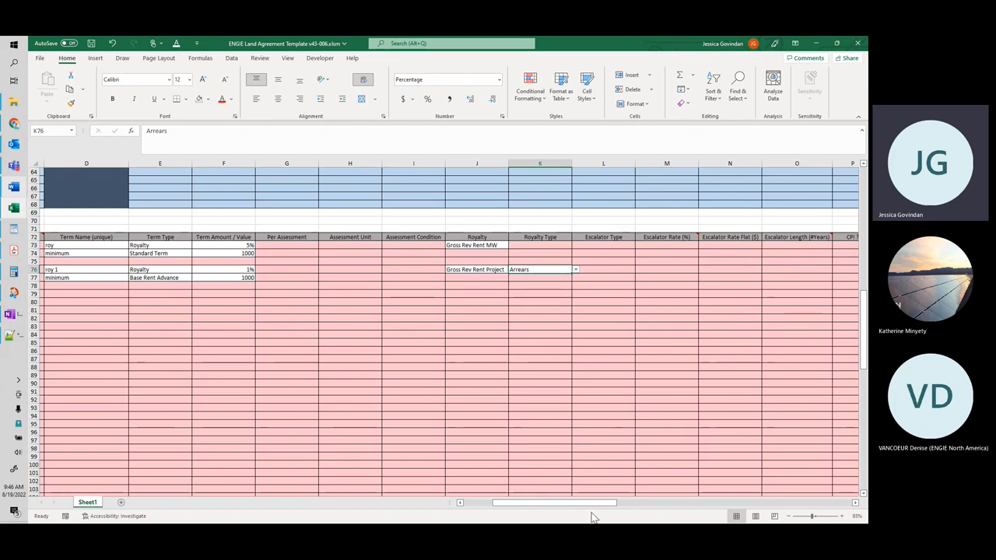
Step: Try assigning Group B under Greater of ? to both the roy 1 term and its minimum in rows 76 and 77
left_click_drag(593, 509, 623, 509)
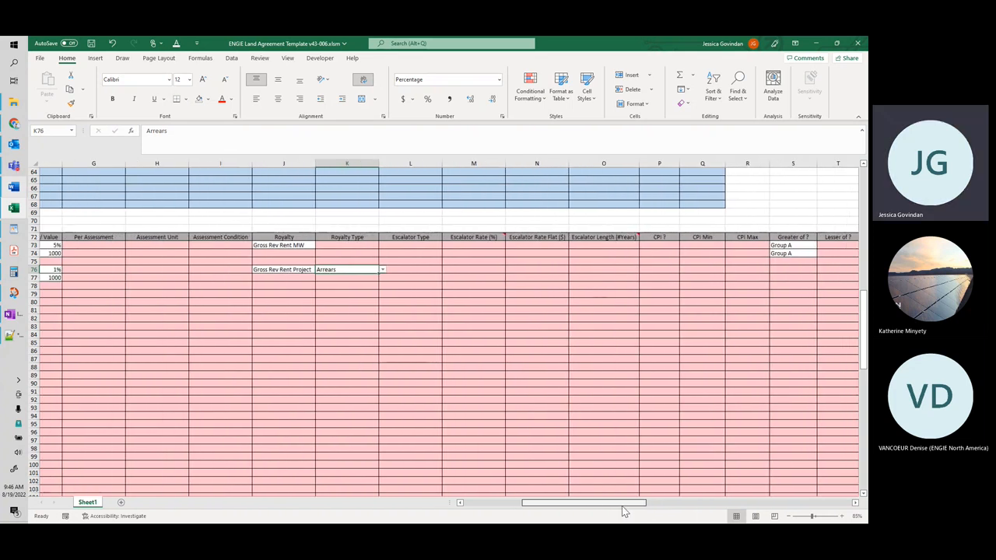
left_click(791, 268)
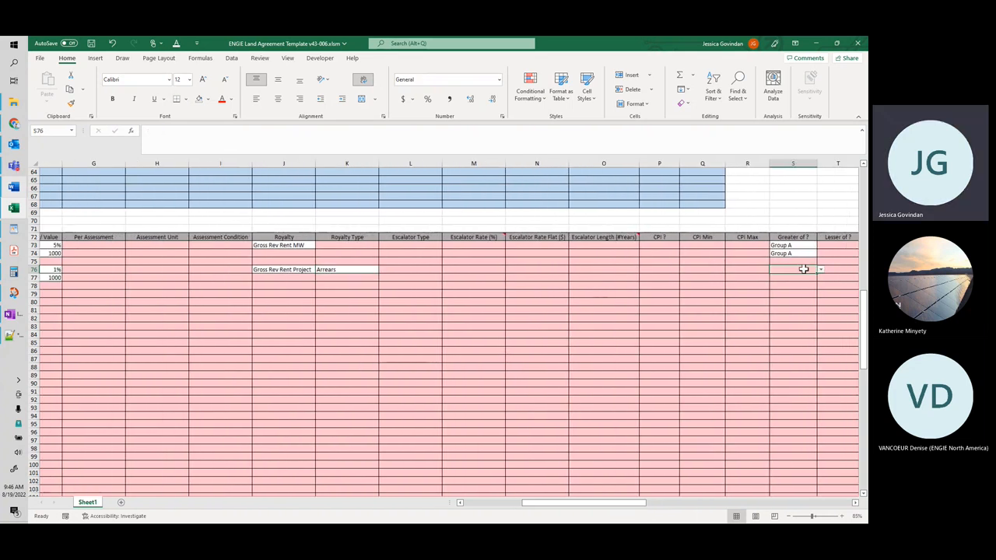
left_click(821, 270)
left_click(813, 281)
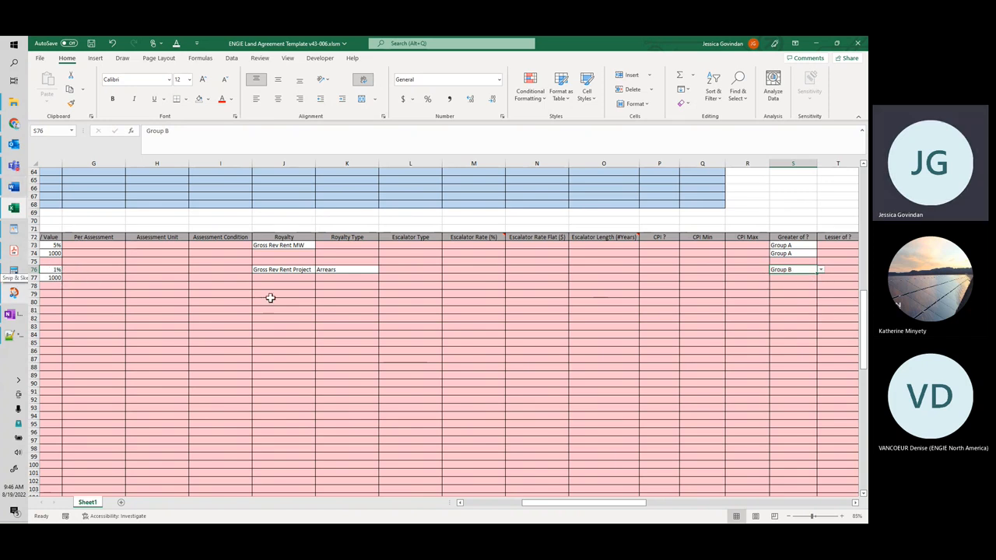
left_click_drag(791, 273, 816, 279)
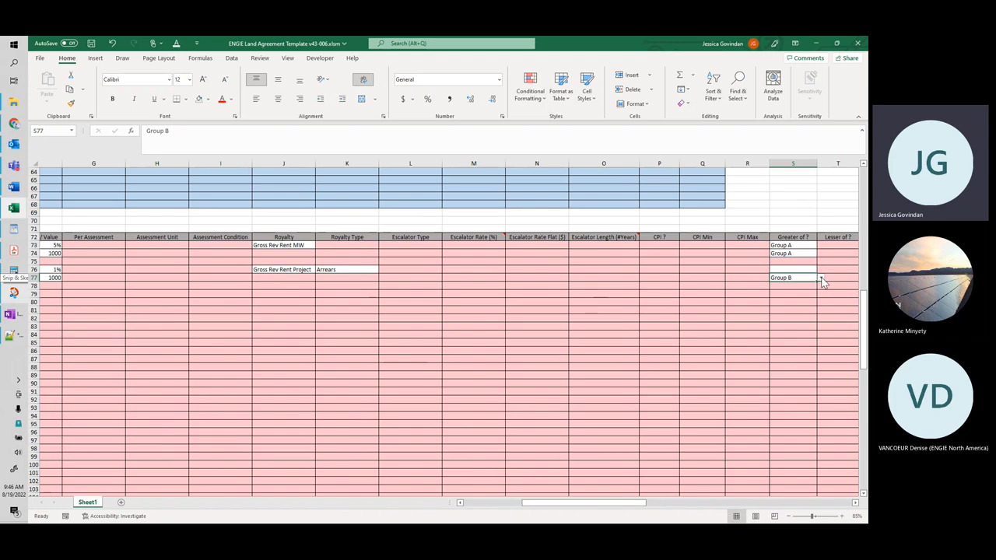
left_click(815, 273)
left_click(810, 276)
key("ctrl+c")
left_click(805, 270)
key("ctrl+v")
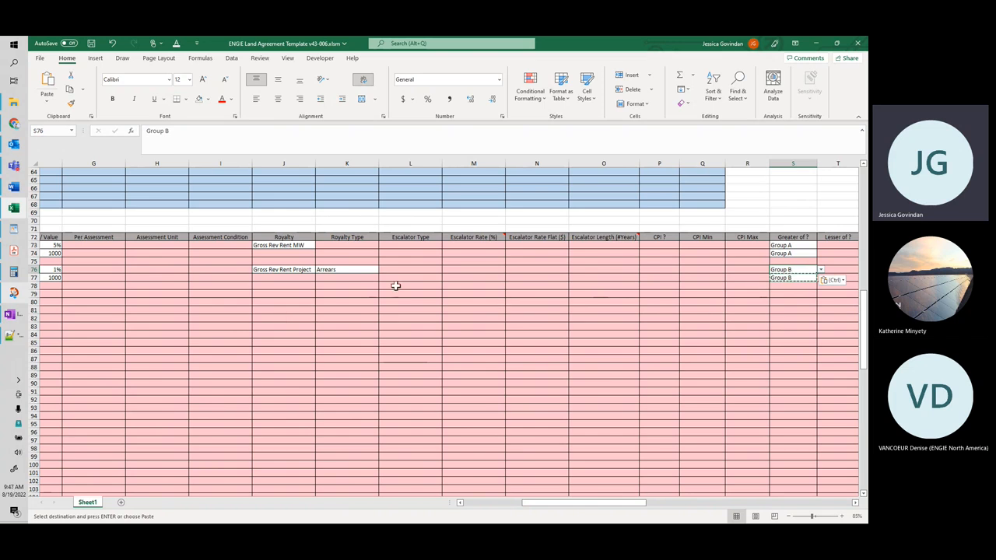
Step: Clear the Greater of ? group from the terms in rows 76 and 77
left_click(820, 270)
left_click(821, 279)
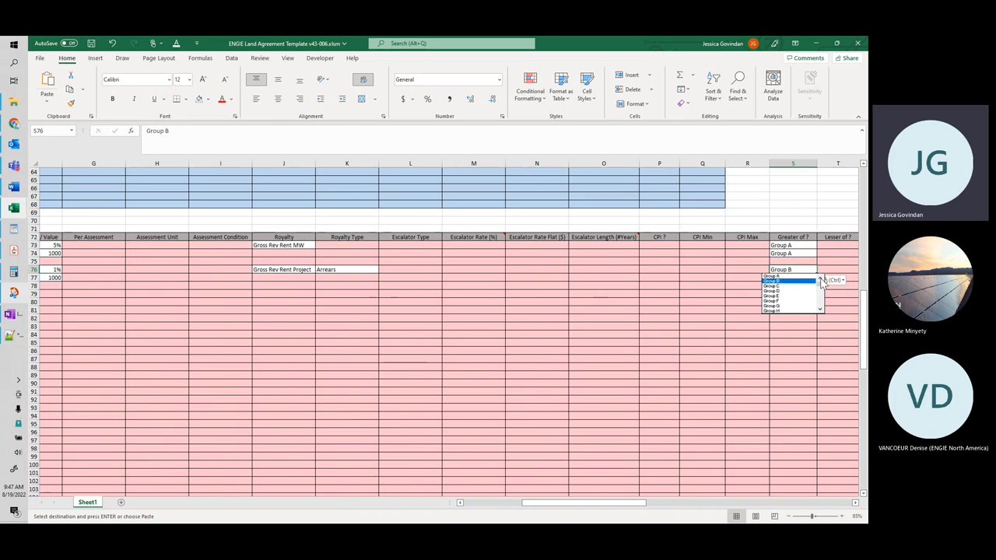
left_click(810, 269)
key("Delete")
left_click(801, 278)
key("Delete")
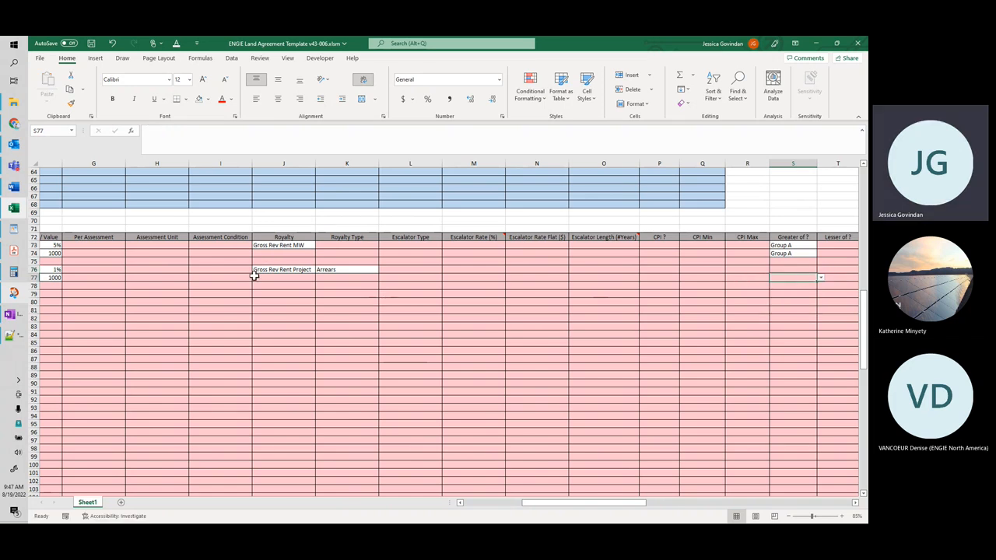
Step: Enter the term names roy 2 in row 79 and minimum in row 80
left_click_drag(540, 506, 526, 502)
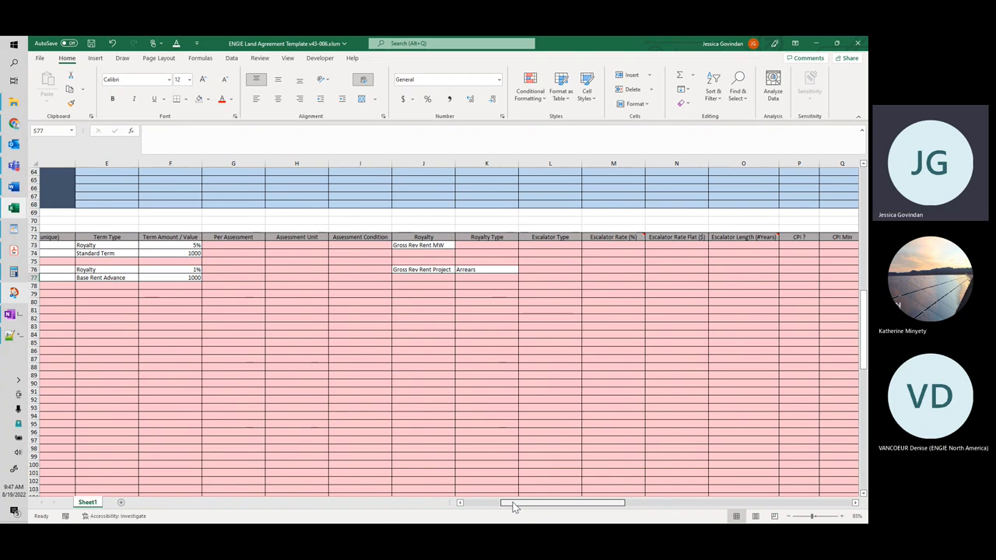
left_click_drag(513, 506, 499, 508)
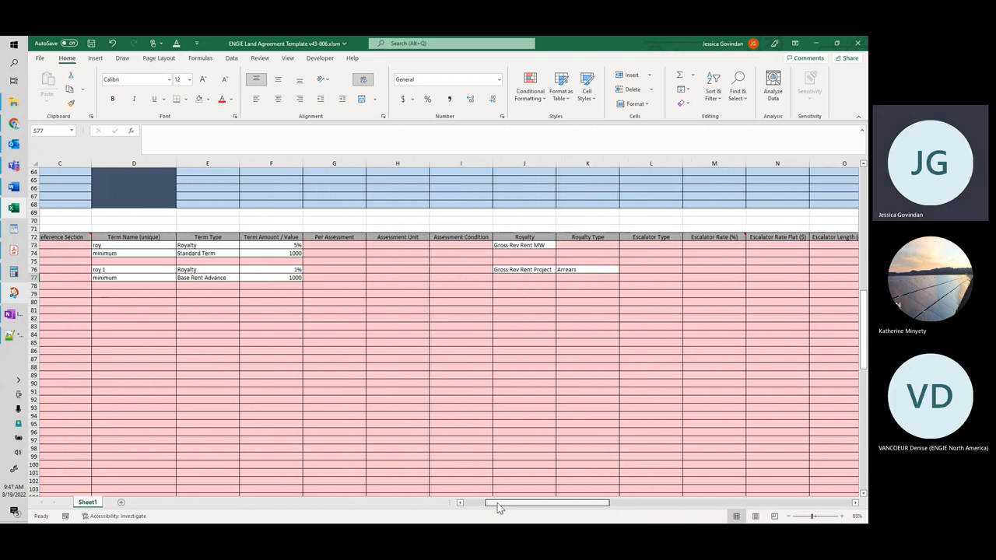
left_click(160, 293)
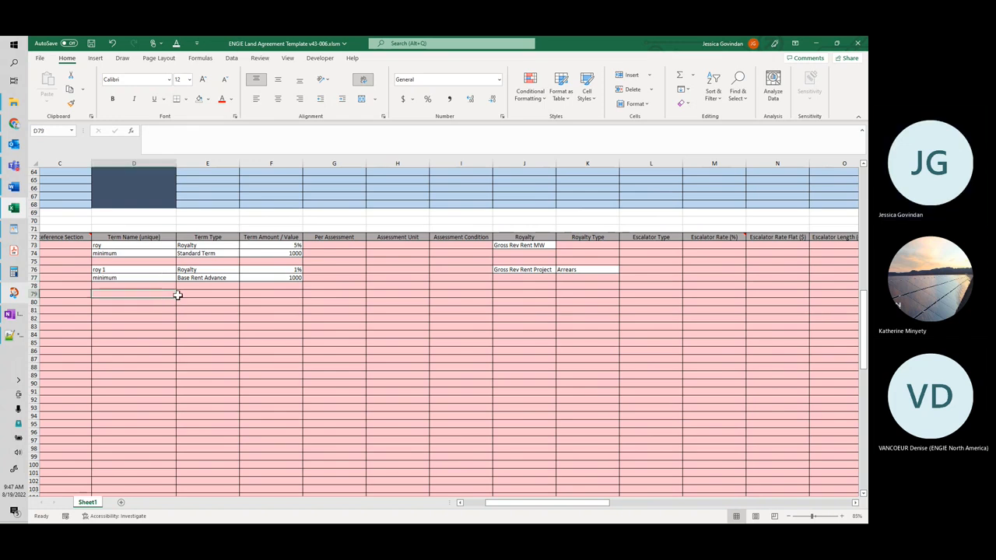
type("roy 2")
key("Return")
type("minimum")
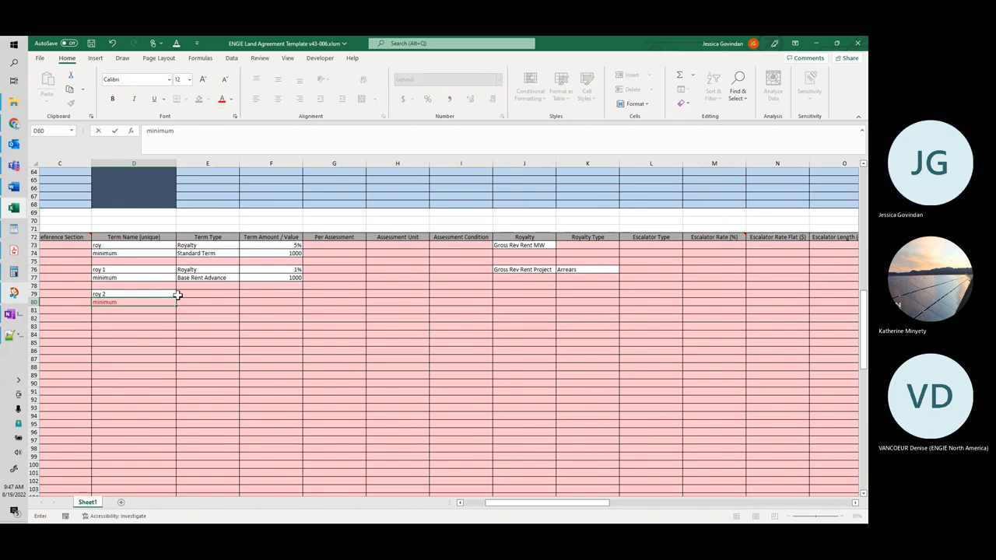
key("Tab")
Step: Set the roy 2 term's Term Type to Royalty and its Term Amount / Value to 1%
left_click(189, 293)
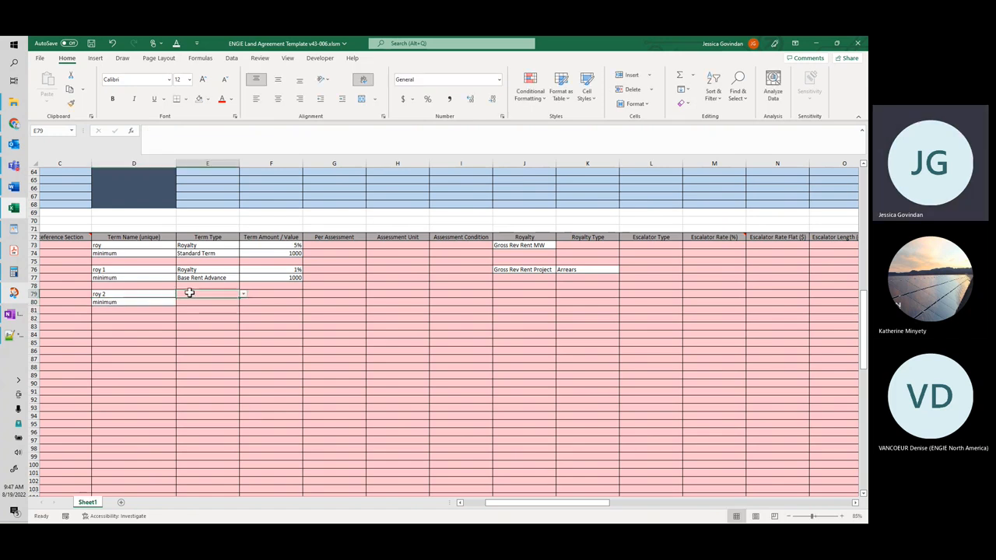
left_click(243, 294)
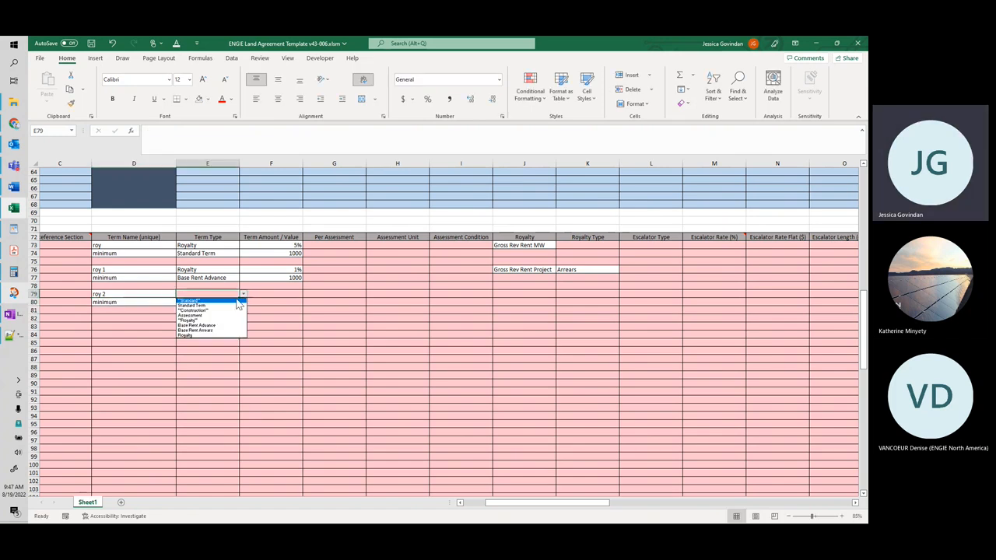
left_click(222, 334)
left_click(288, 295)
type("1")
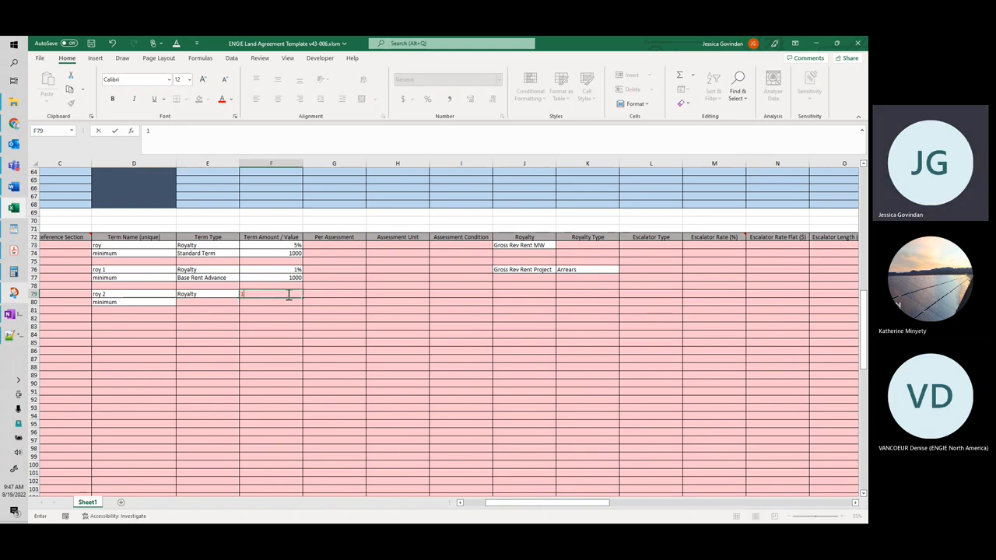
Step: Set the Royalty basis of the roy 2 term to Gross Rev Rent Acreage
left_click(553, 294)
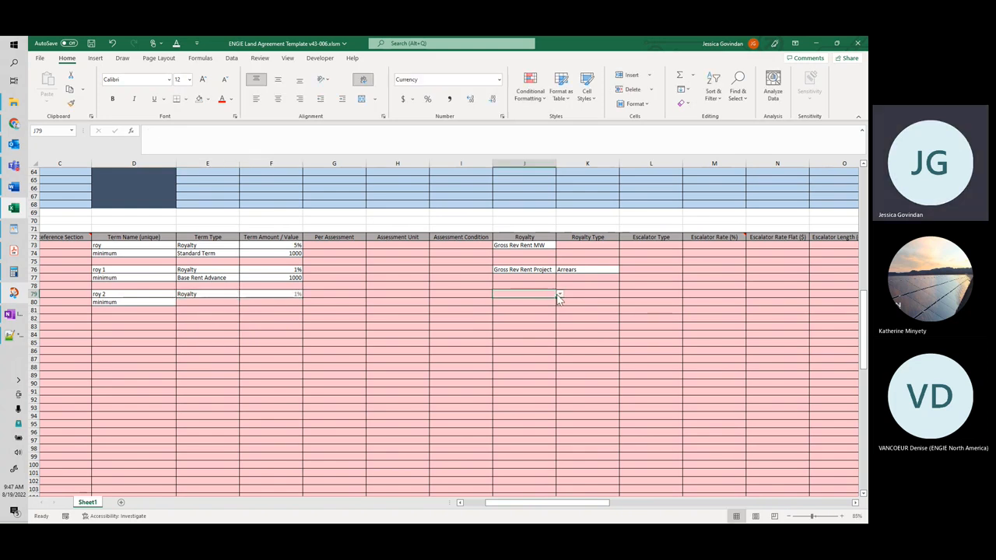
left_click(559, 295)
left_click(550, 305)
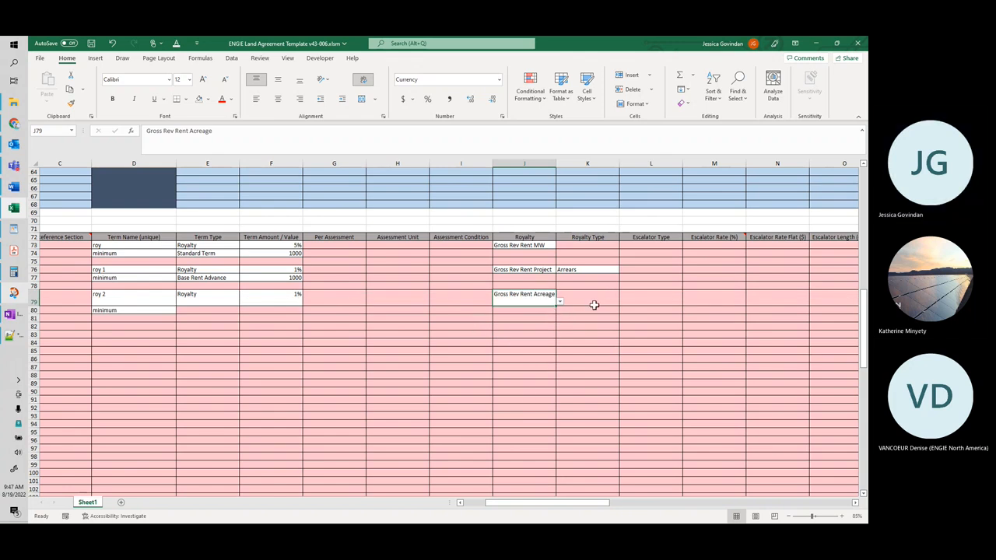
Step: Copy the Recurrence through +/- days values from row 76 to the roy 2 term in row 79
left_click_drag(504, 506, 635, 493)
left_click(342, 270)
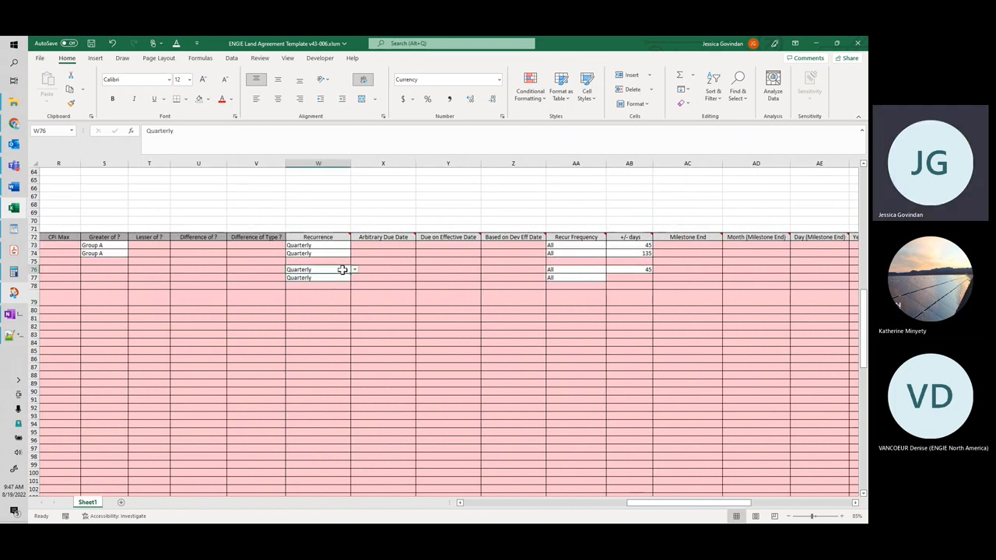
left_click_drag(342, 269, 615, 272)
key("ctrl+c")
left_click(319, 310)
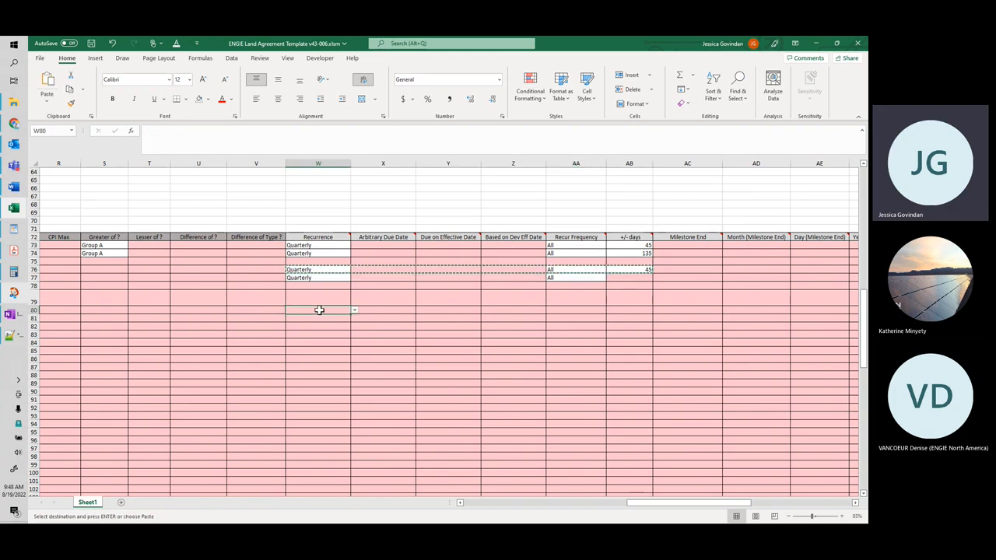
mouse_move(645, 500)
left_mouse_down()
mouse_move(511, 503)
mouse_move(640, 503)
left_mouse_up()
left_click(351, 298)
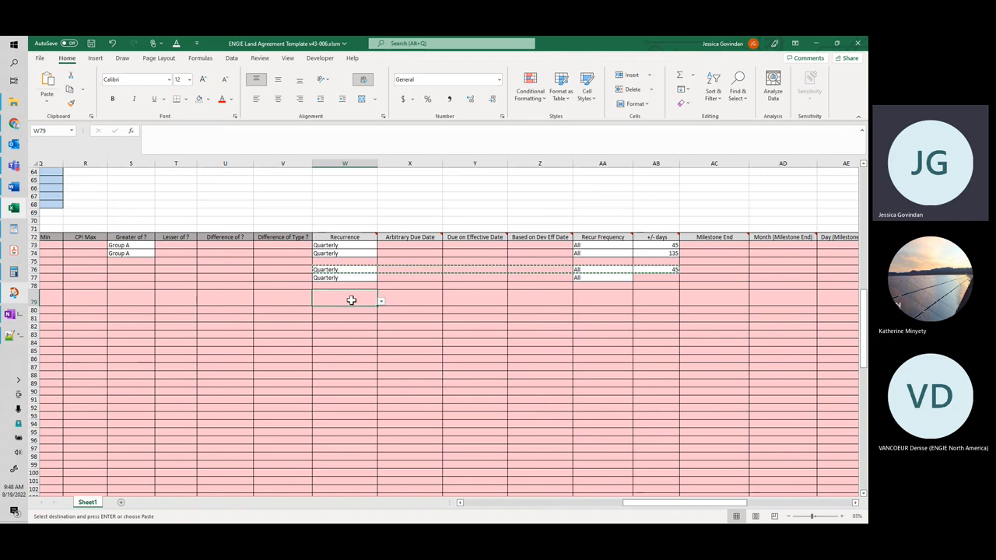
key("ctrl+v")
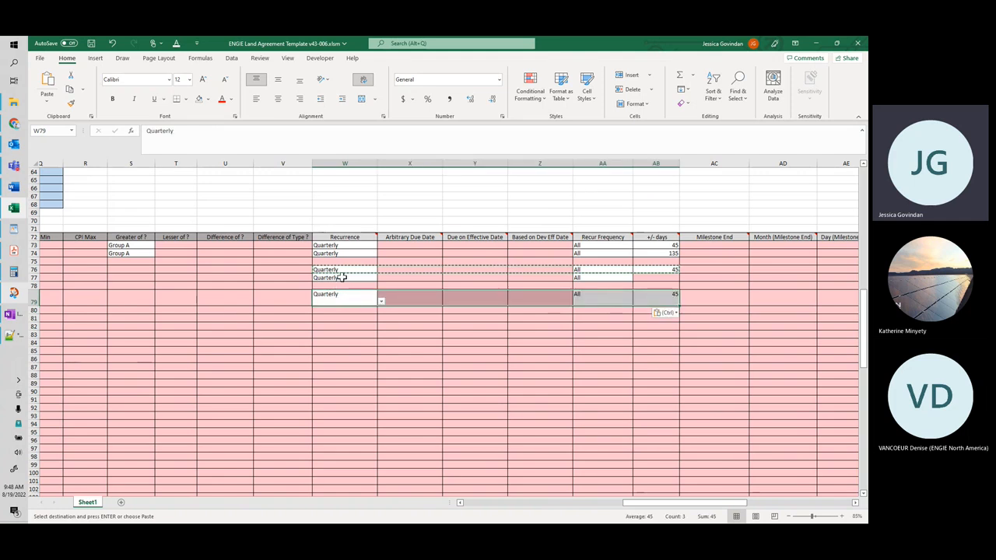
Step: Set the Recurrence of the minimum term in row 80 to Annual
left_click(366, 311)
left_click(381, 310)
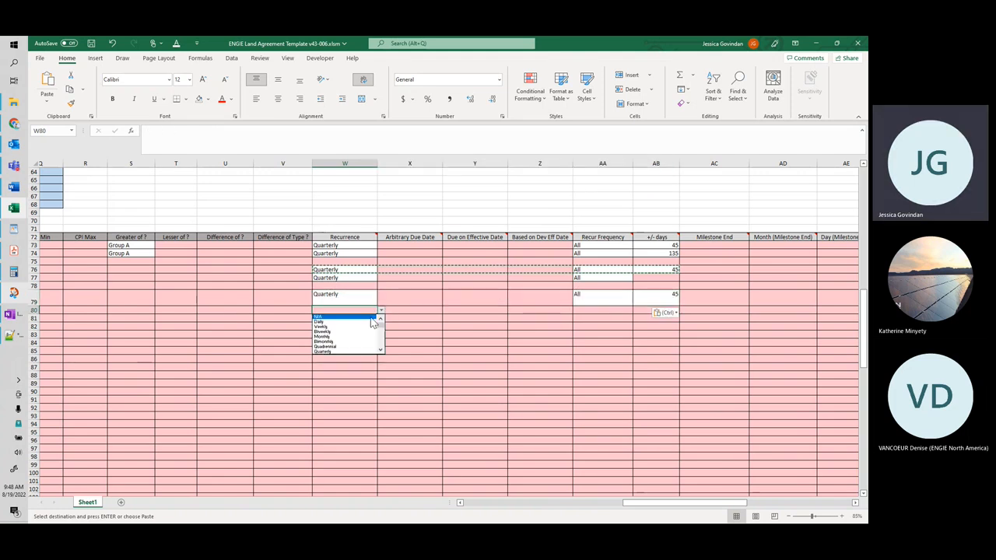
left_click_drag(380, 327, 381, 332)
left_click(360, 337)
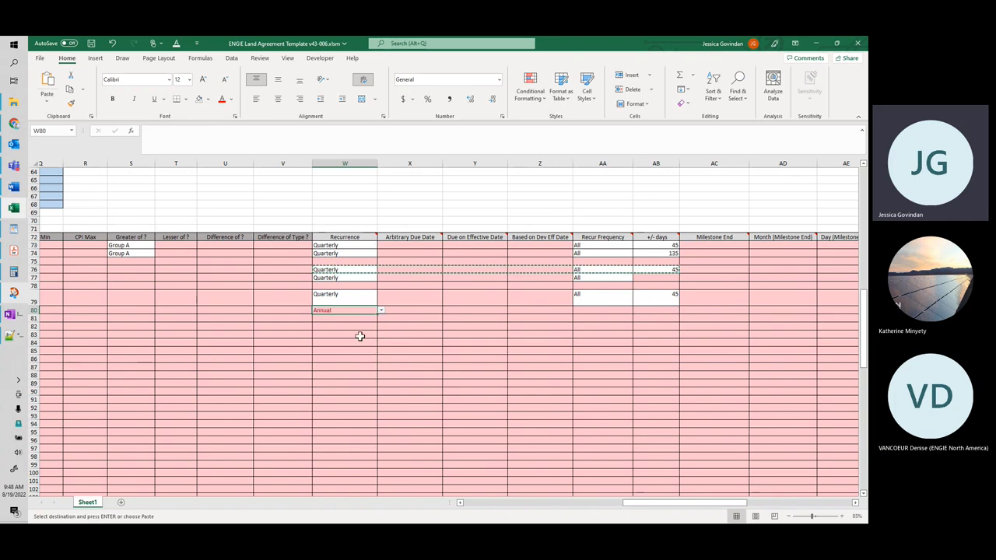
Step: Copy the Recur Frequency value All from the roy 2 term in row 79 to the minimum term in row 80
left_click(590, 305)
key("ctrl+c")
left_click(585, 311)
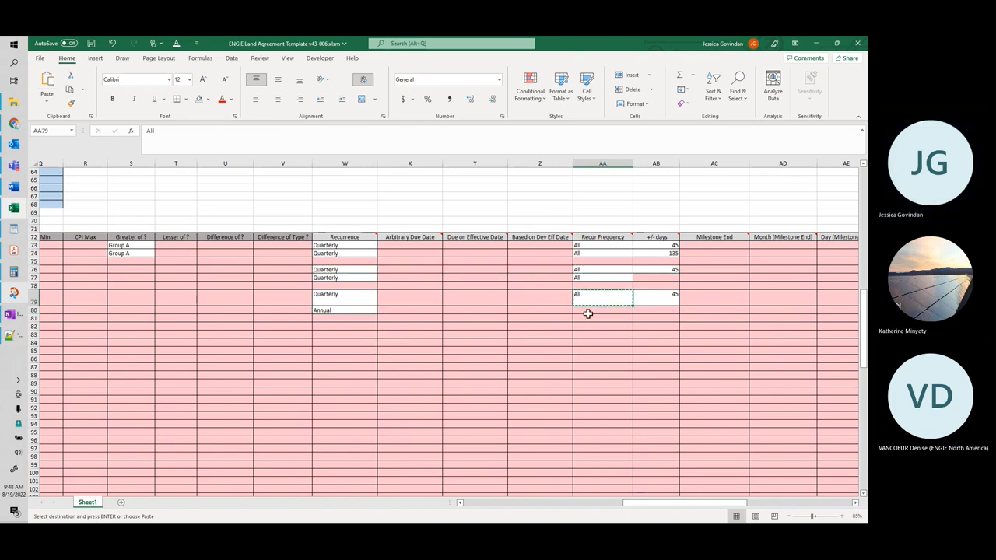
key("ctrl+v")
Step: Try to enter 415 directly as the +/- days of the minimum term in row 80
left_click(643, 310)
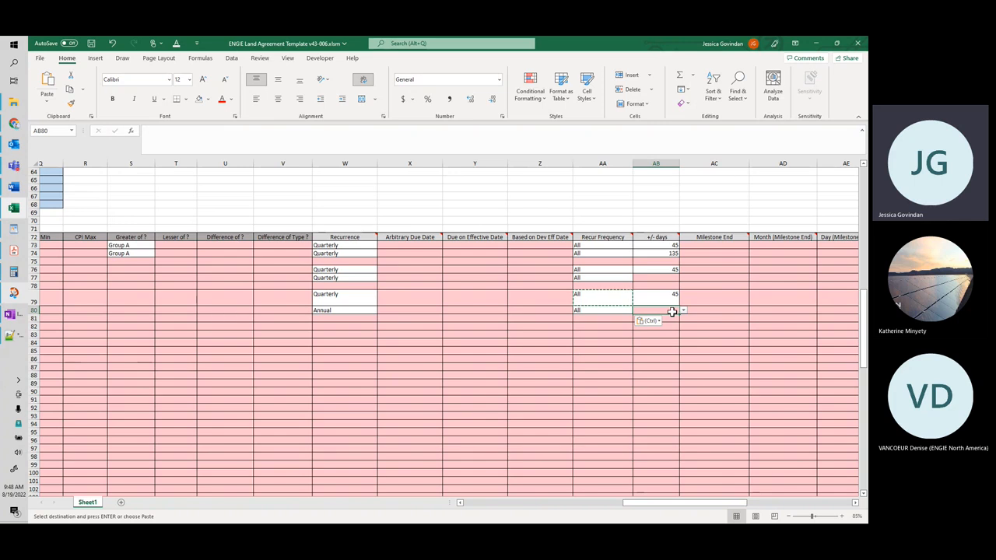
type("415")
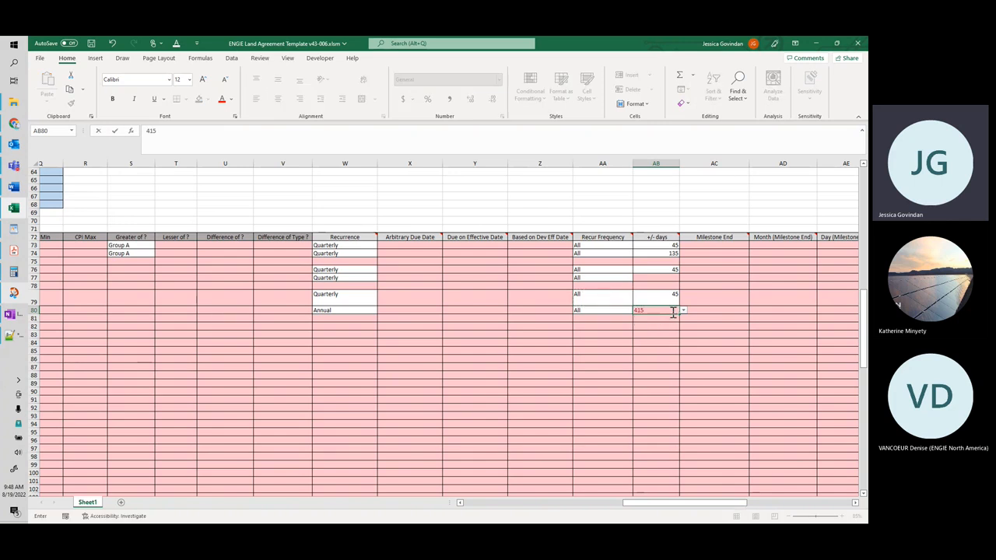
left_click(581, 311)
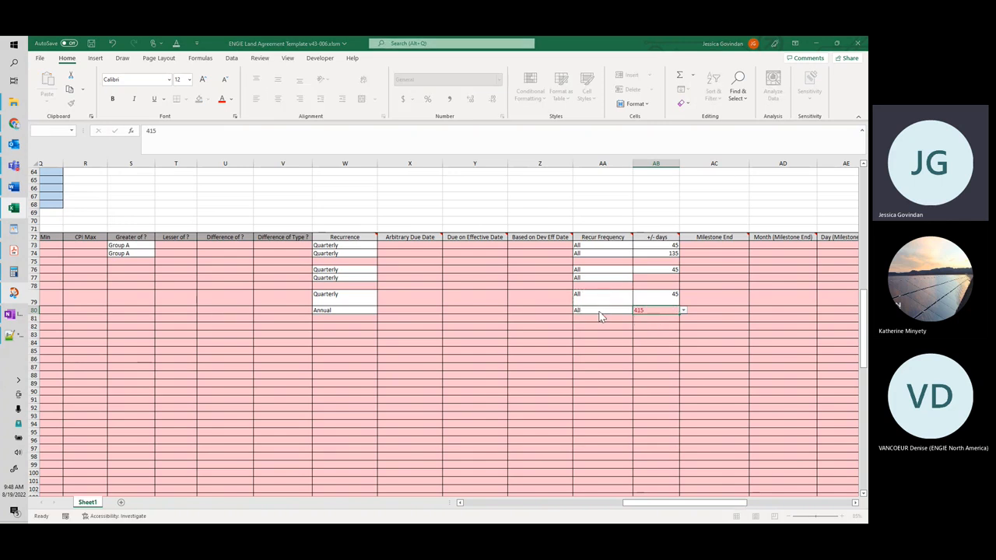
left_click(454, 311)
Step: Enter 415 in the blank cell AA68 above the payment terms table
left_click(625, 204)
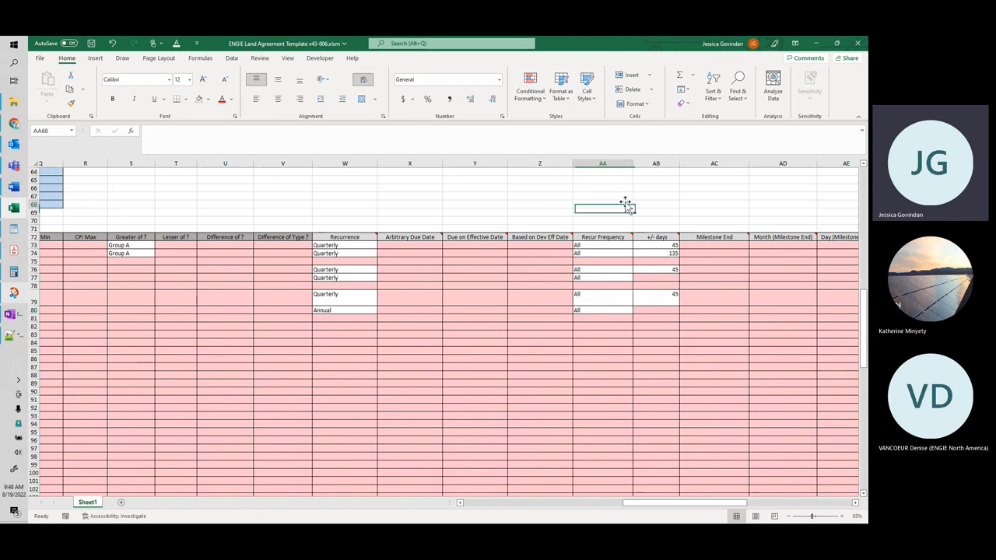
type("415")
key("Return")
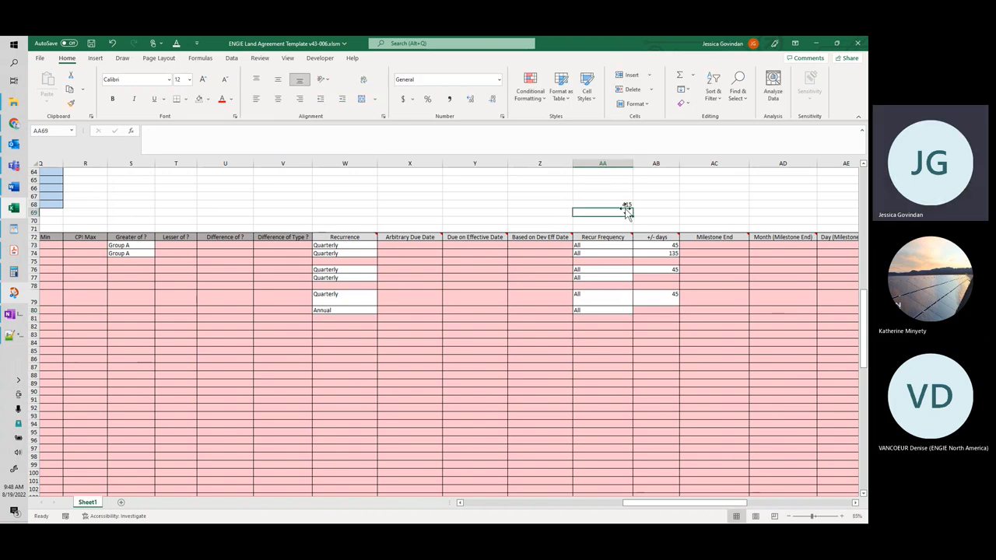
Step: Copy the 415 from AA68 as a value only into the +/- days of row 80, and clear AA68
left_click(628, 205)
key("ctrl+c")
right_click(641, 309)
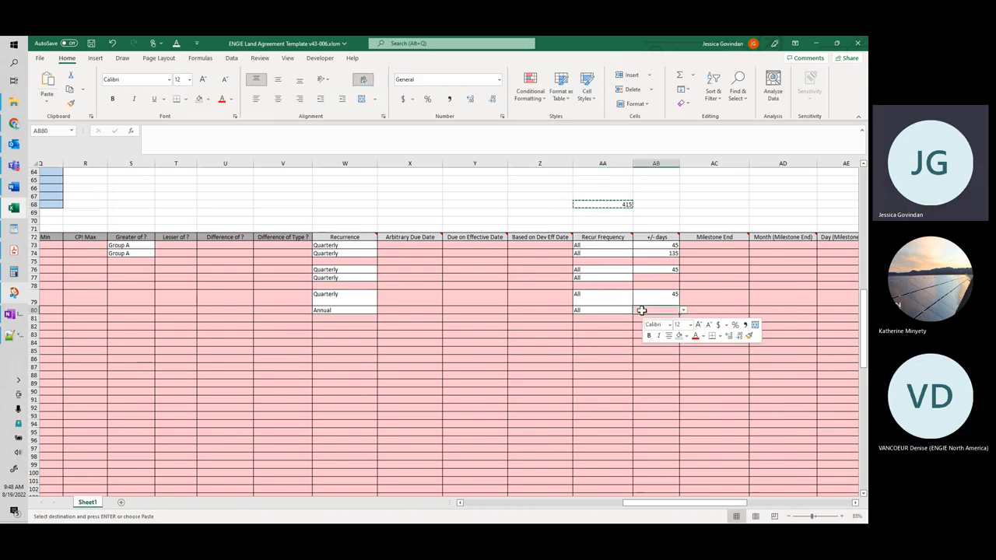
mouse_move(685, 118)
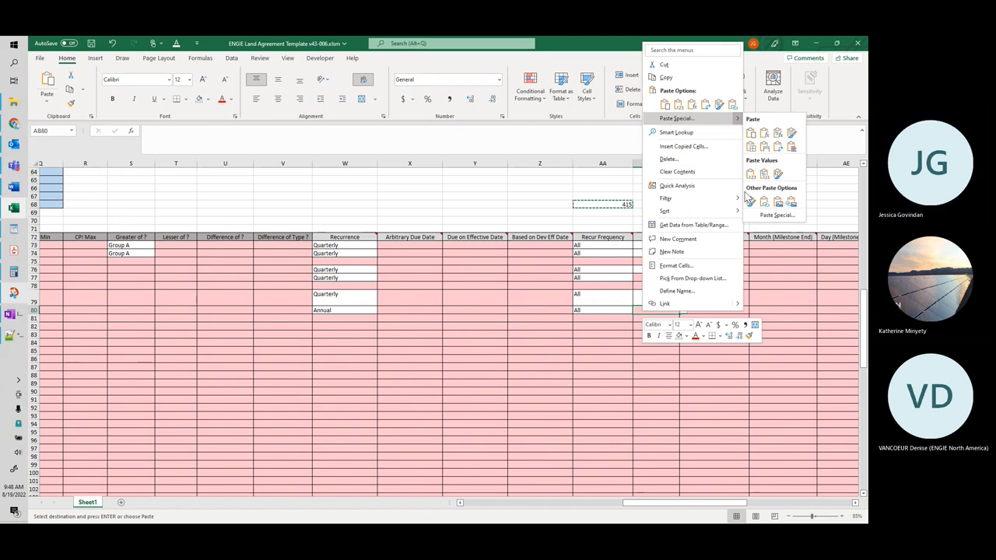
left_click(750, 176)
left_click(624, 204)
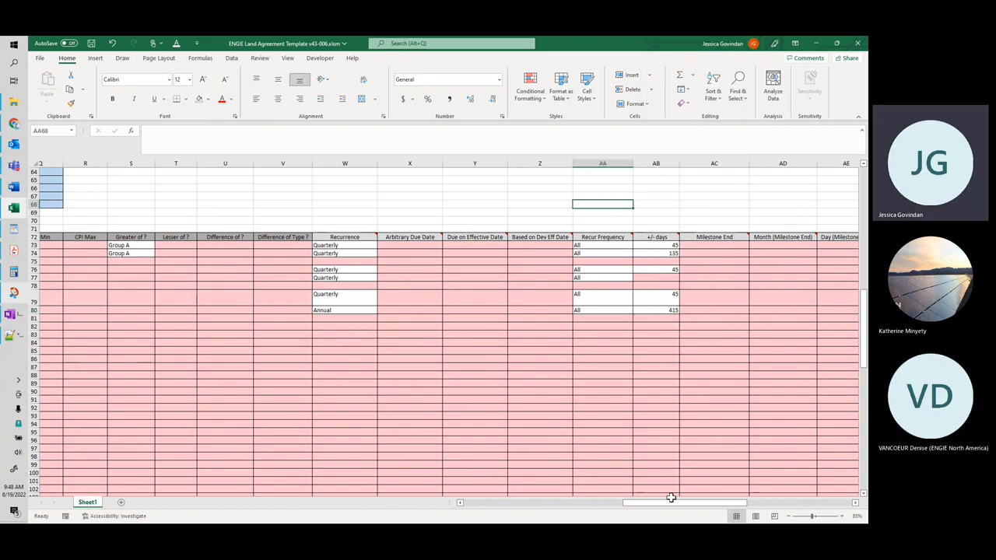
Step: Set the Term Type of the minimum term in row 80 to Base Rent Arrears and its Term Amount / Value to 1000
left_click_drag(667, 507, 512, 510)
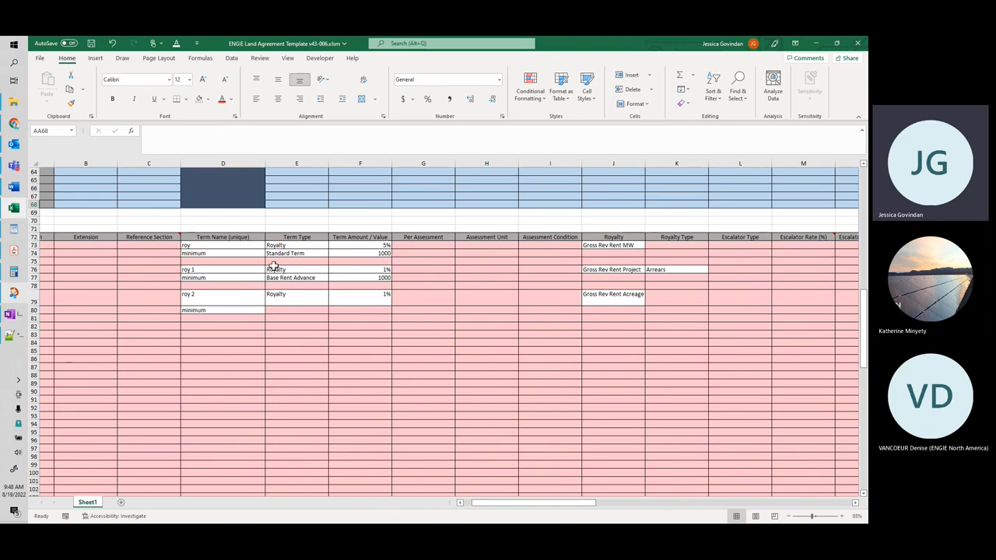
left_click(303, 311)
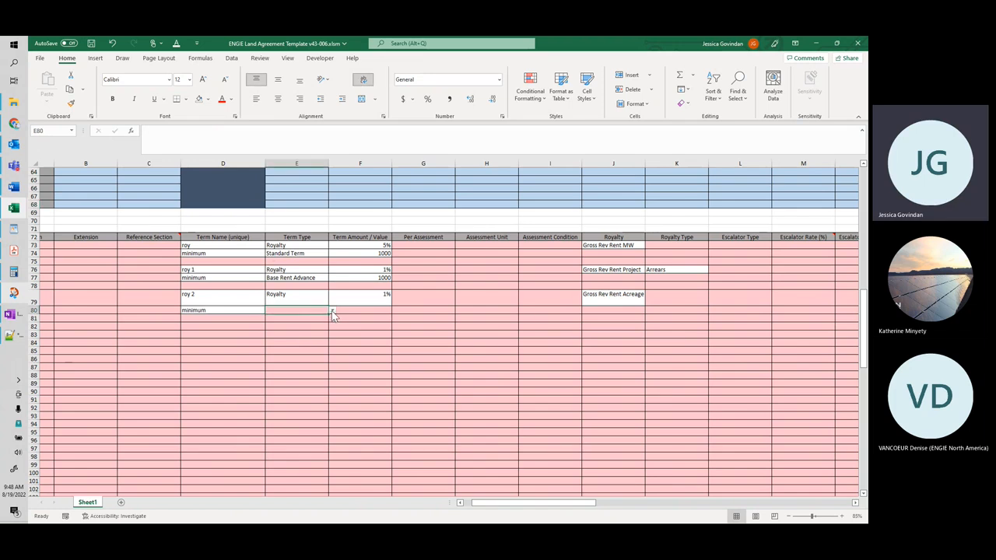
left_click(333, 311)
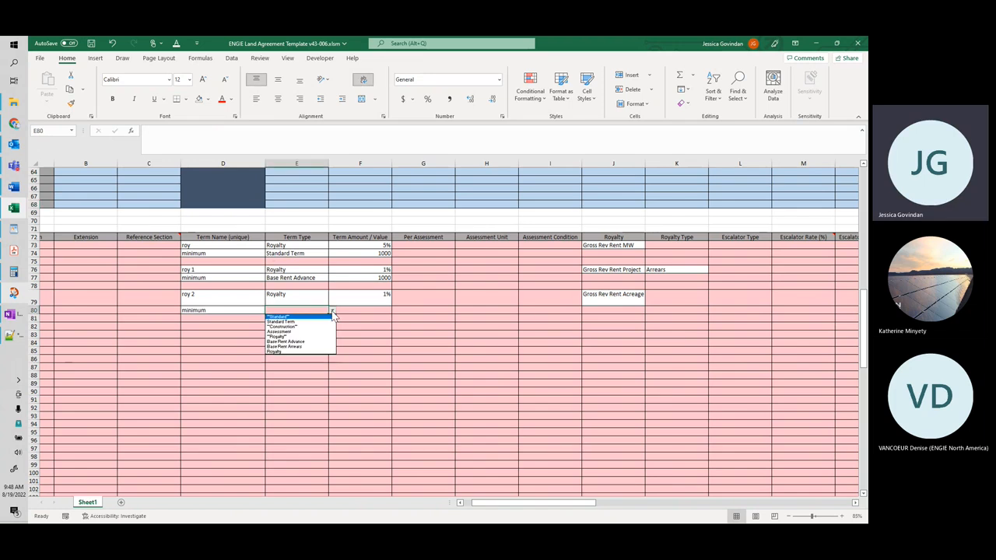
left_click(319, 347)
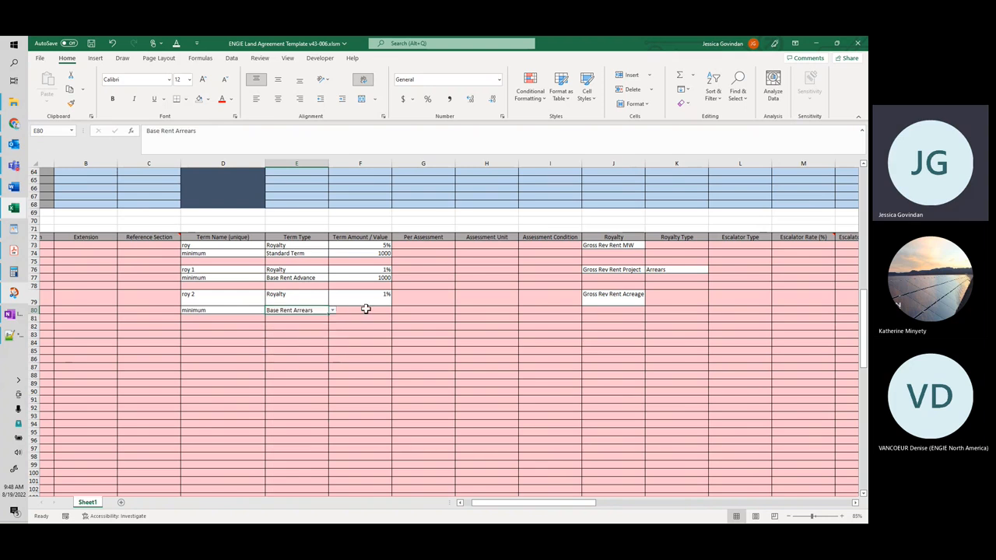
left_click(332, 310)
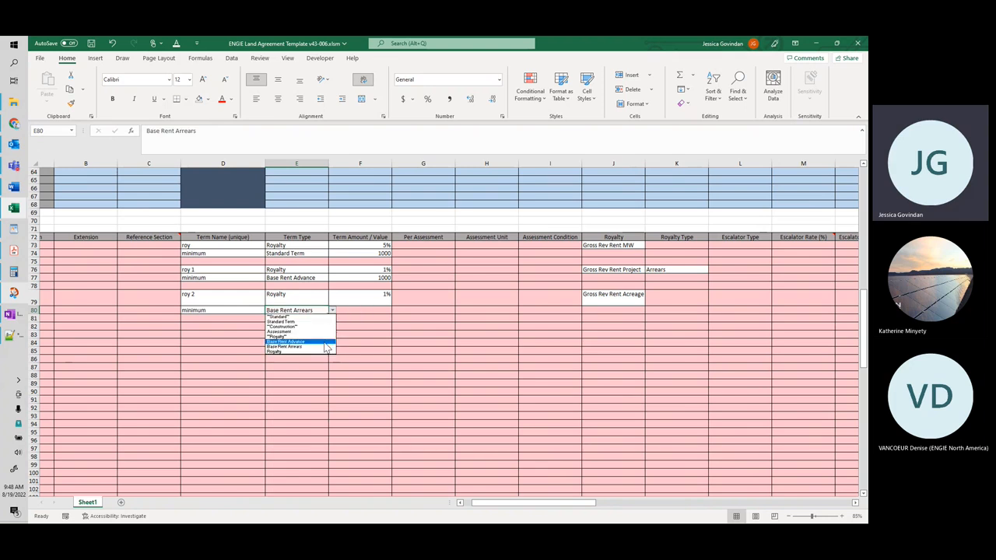
left_click(364, 309)
left_click(371, 310)
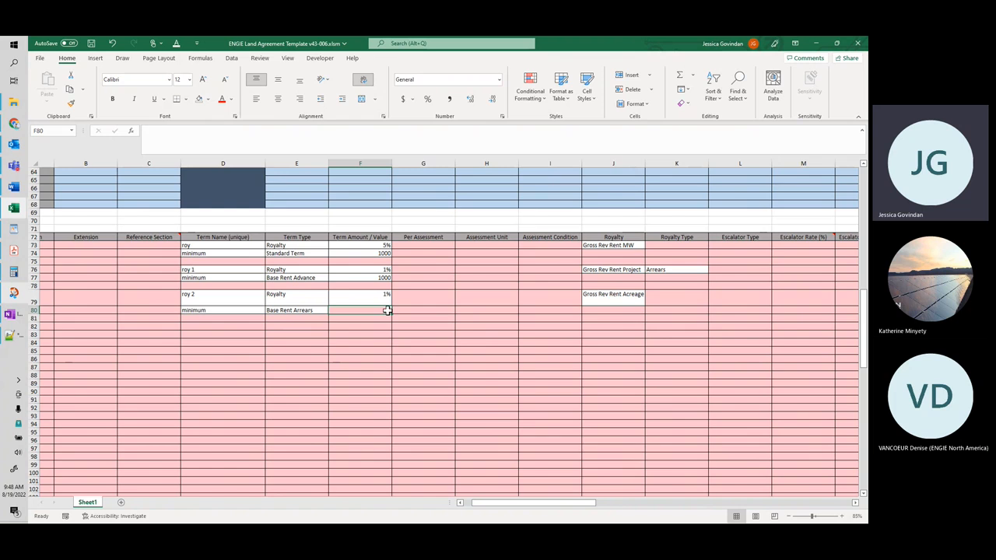
type("1000")
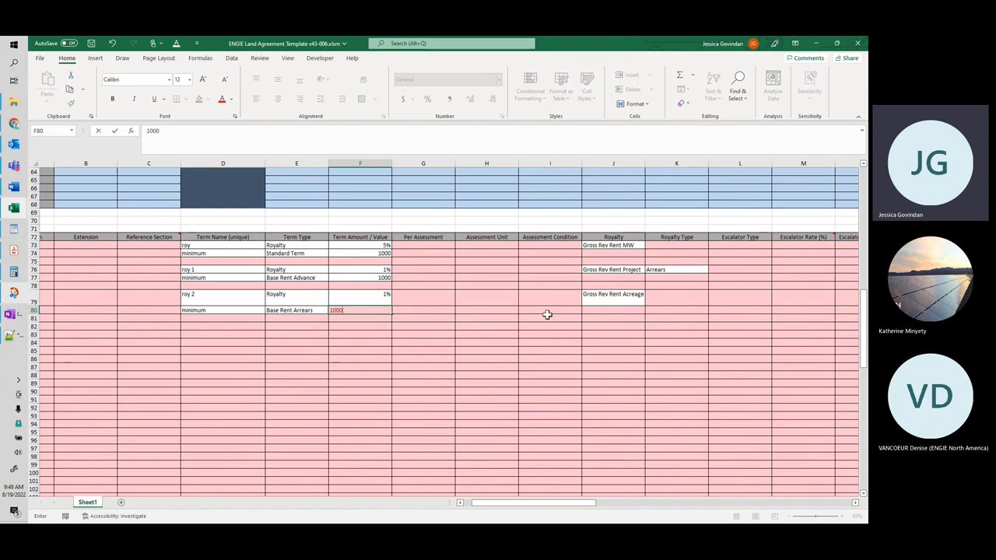
left_click(547, 314)
Step: Set the Royalty Type of the minimum term in row 80 to Arrears
scroll(553, 503, "right", 1)
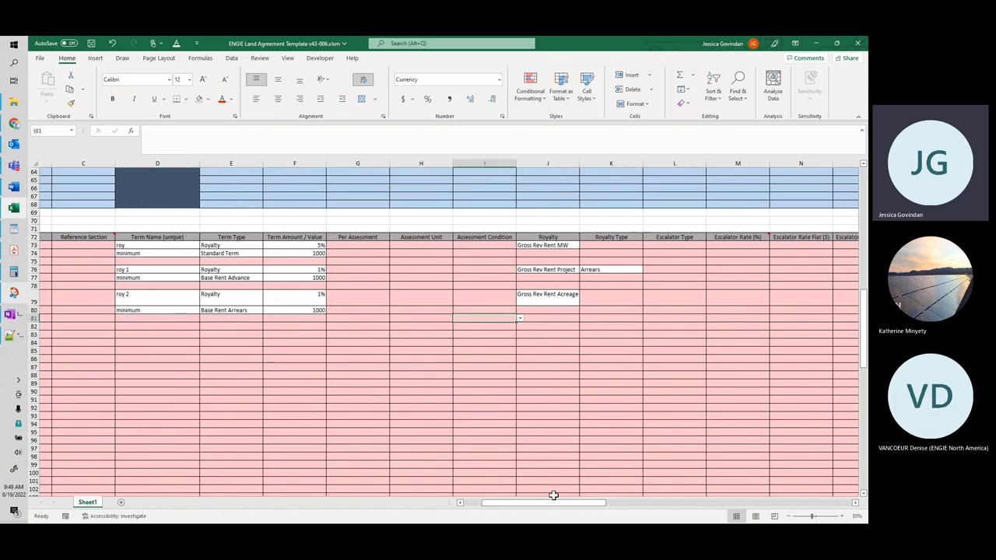
left_click(560, 310)
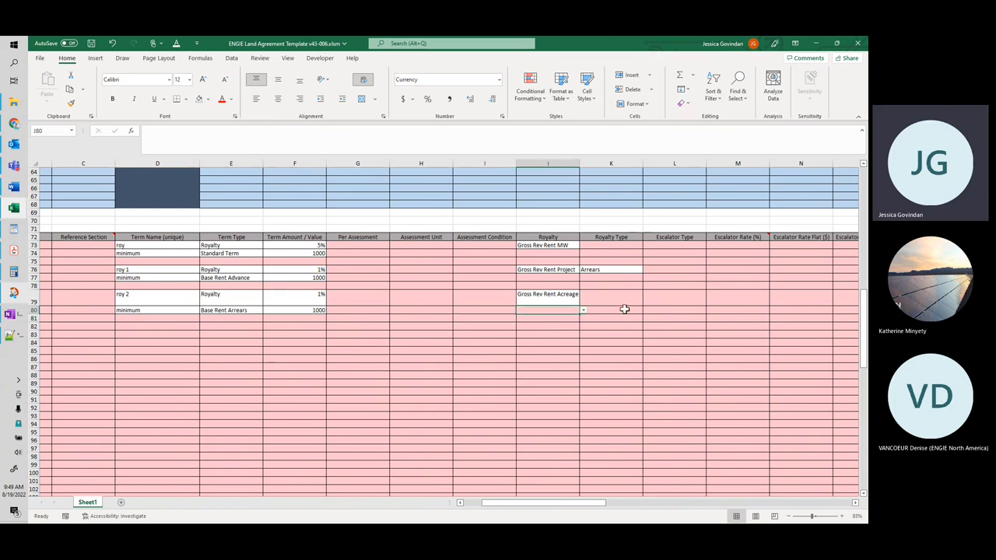
left_click(624, 309)
left_click(645, 310)
left_click(637, 321)
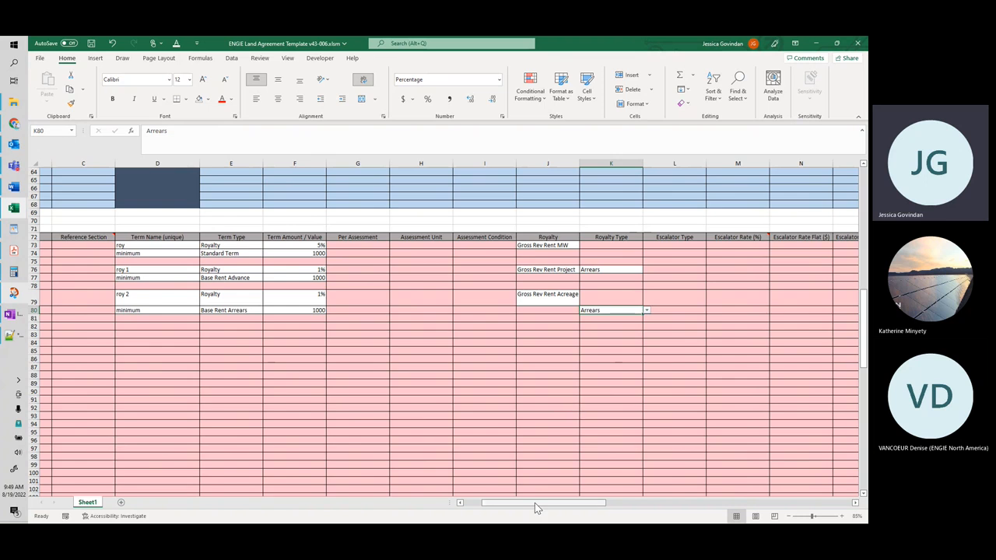
Step: Assign both the roy 2 term in row 79 and the minimum term in row 80 to Group B under Difference of ?
left_click_drag(535, 503, 540, 507)
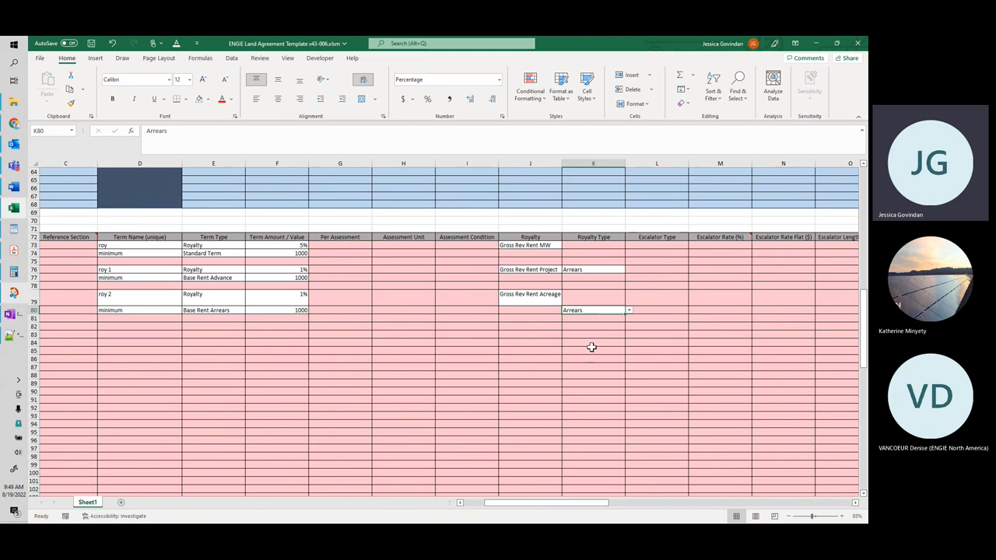
left_click_drag(545, 507, 552, 507)
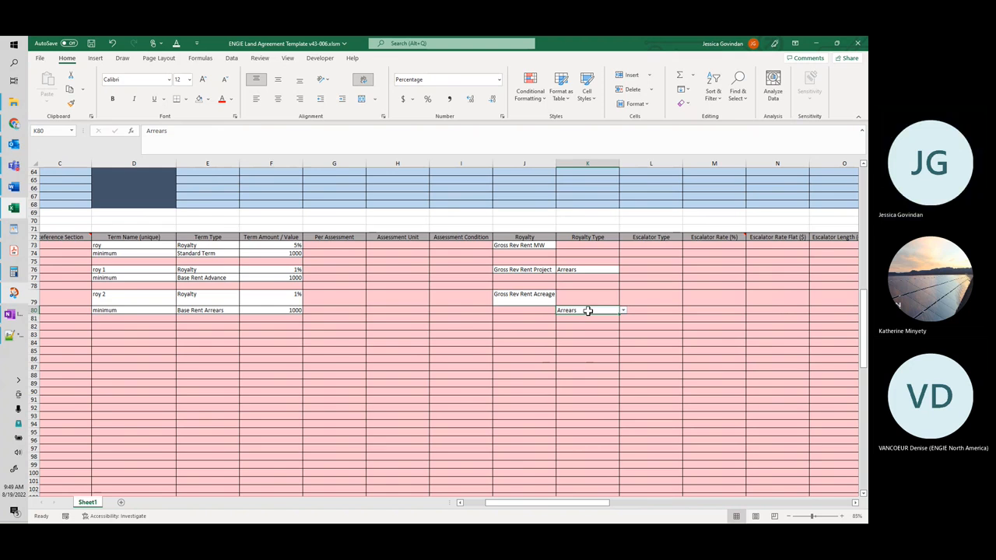
scroll(544, 503, "right", 2)
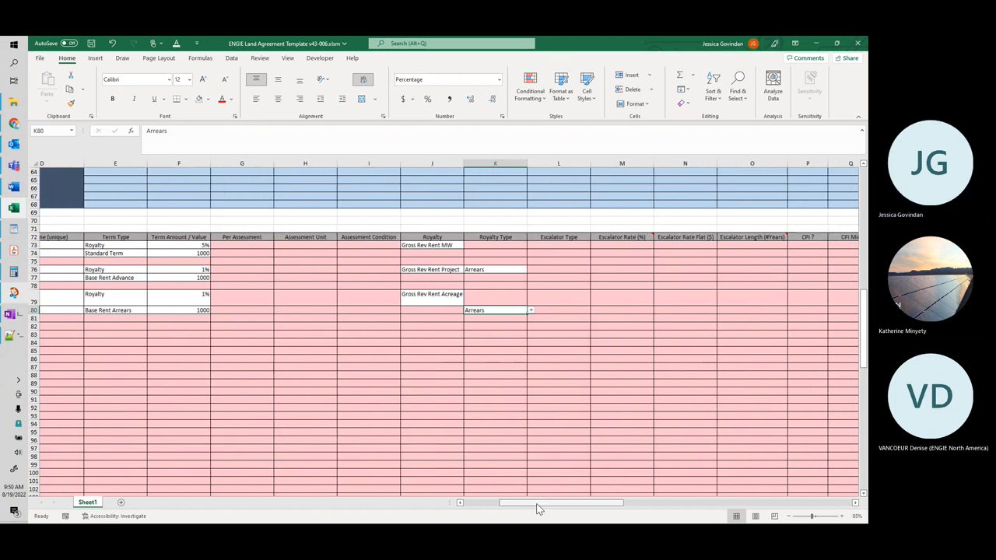
scroll(535, 507, "right", 2)
left_click_drag(556, 508, 610, 509)
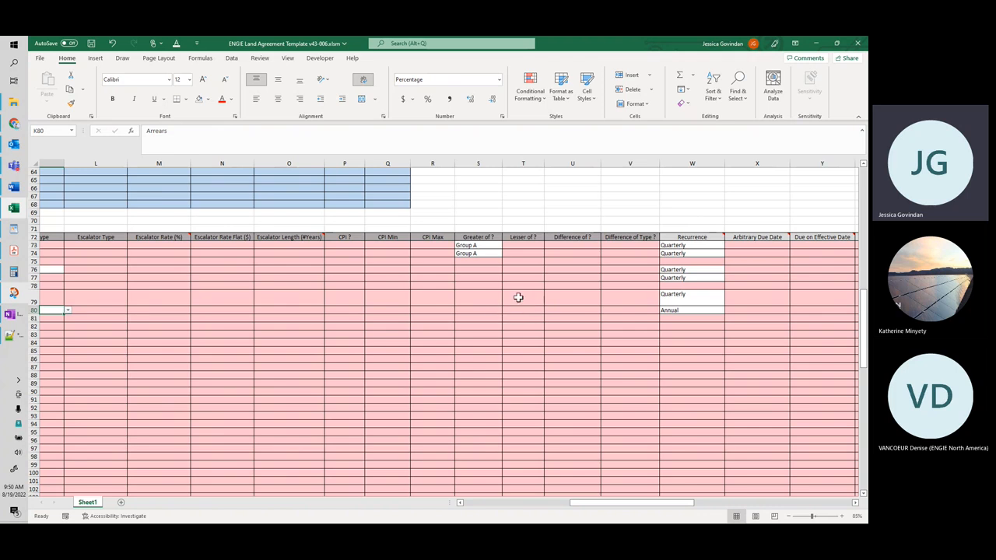
left_click(585, 302)
left_click(605, 302)
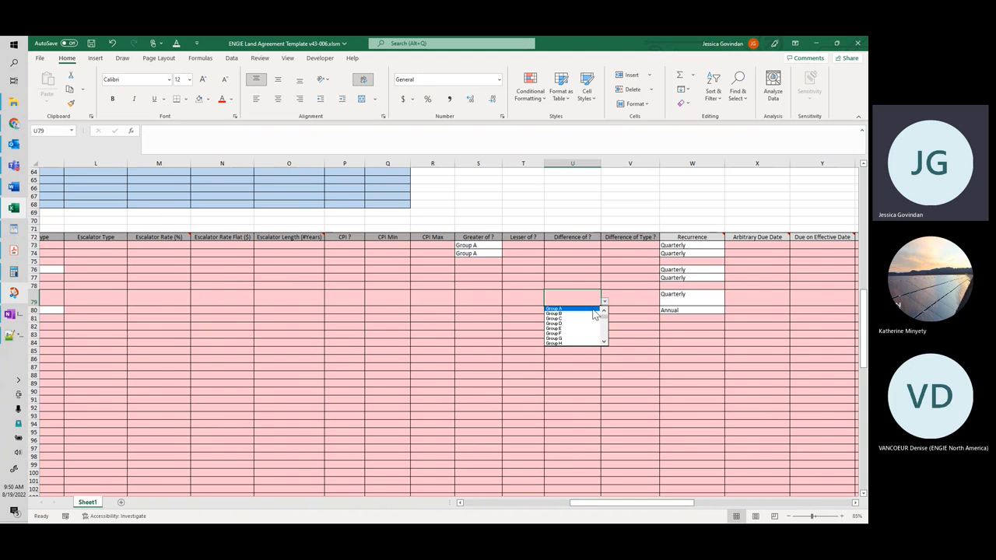
left_click(590, 313)
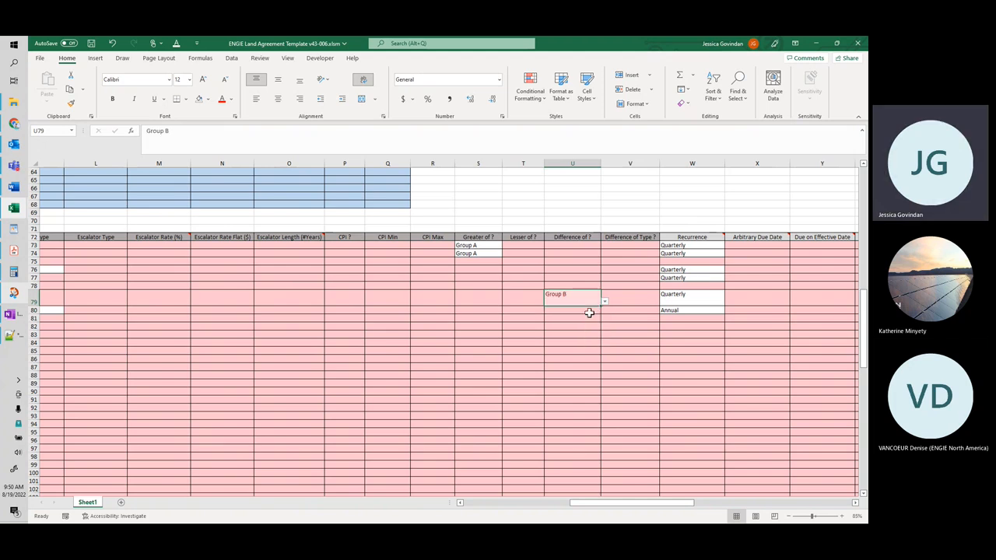
left_click(589, 312)
left_click(605, 311)
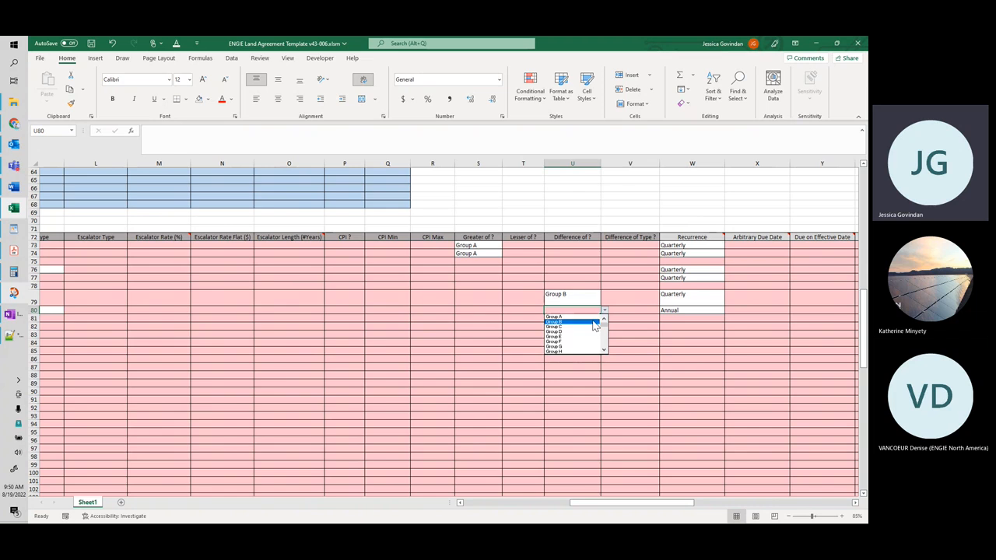
left_click(591, 320)
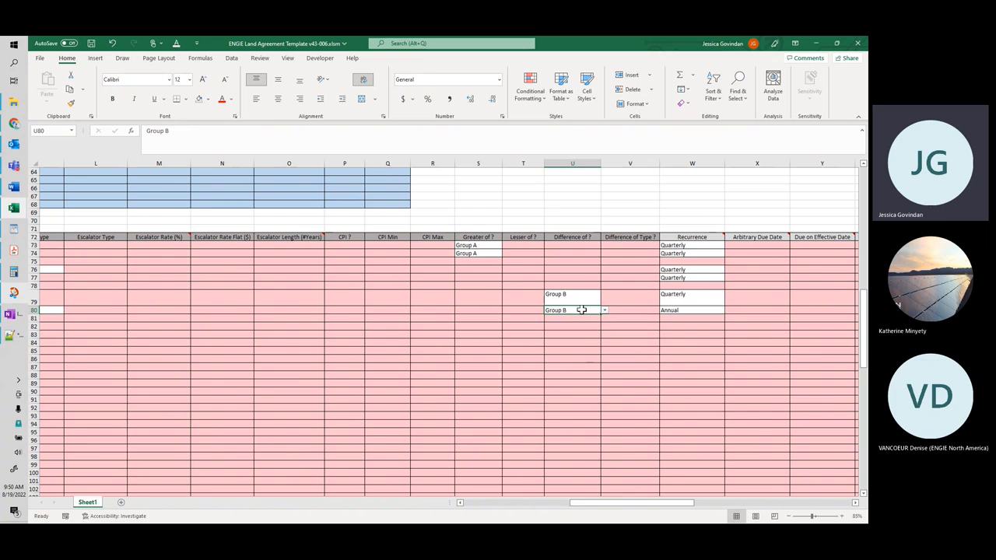
Step: Set the Difference of Type ? to Initial for the roy 2 term and to Final for the minimum term in row 80
left_click(630, 298)
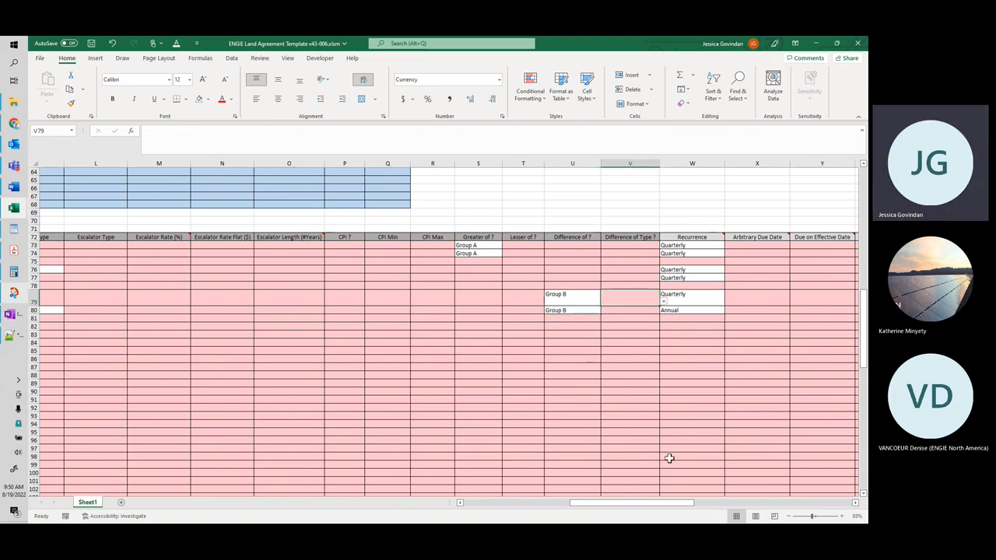
left_click_drag(654, 508, 571, 512)
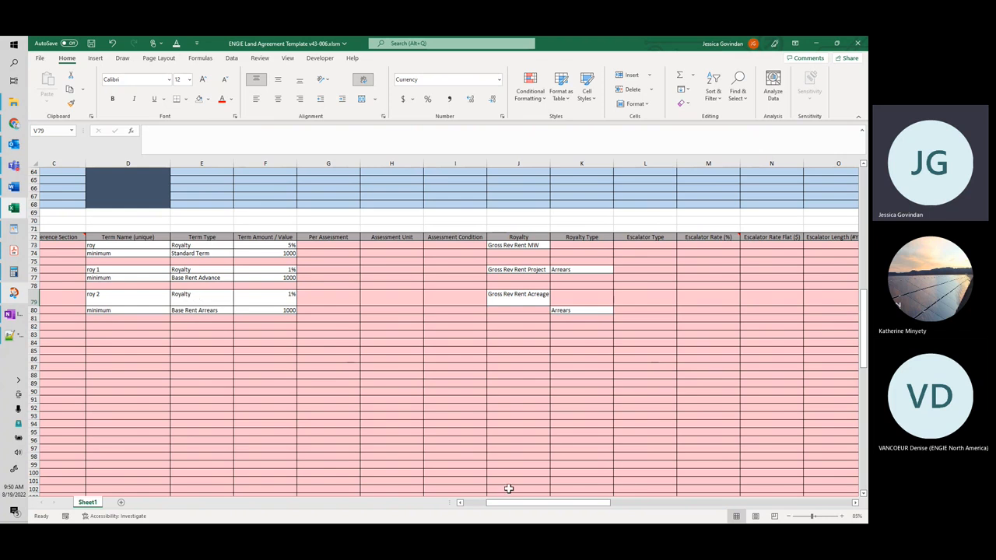
left_click_drag(517, 503, 613, 512)
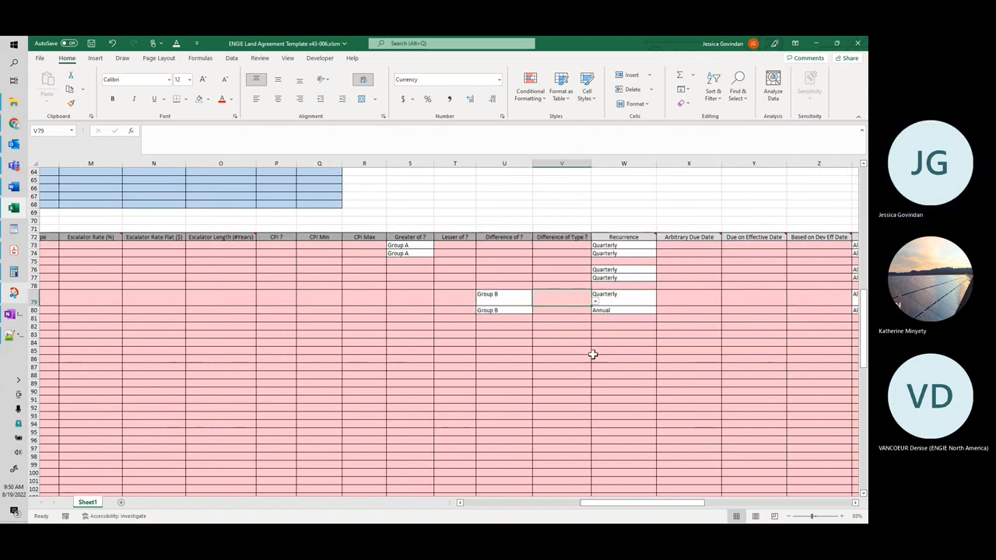
left_click(596, 303)
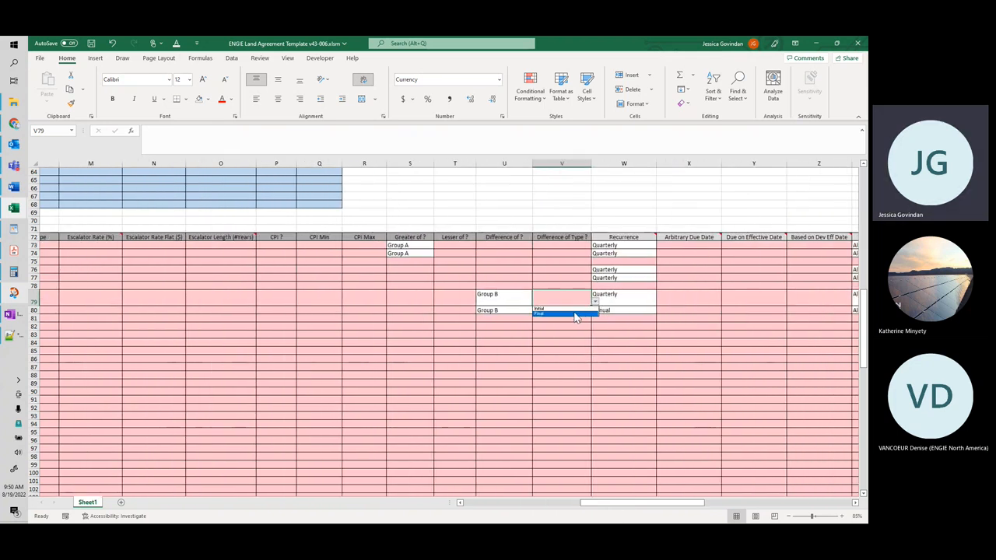
left_click(574, 309)
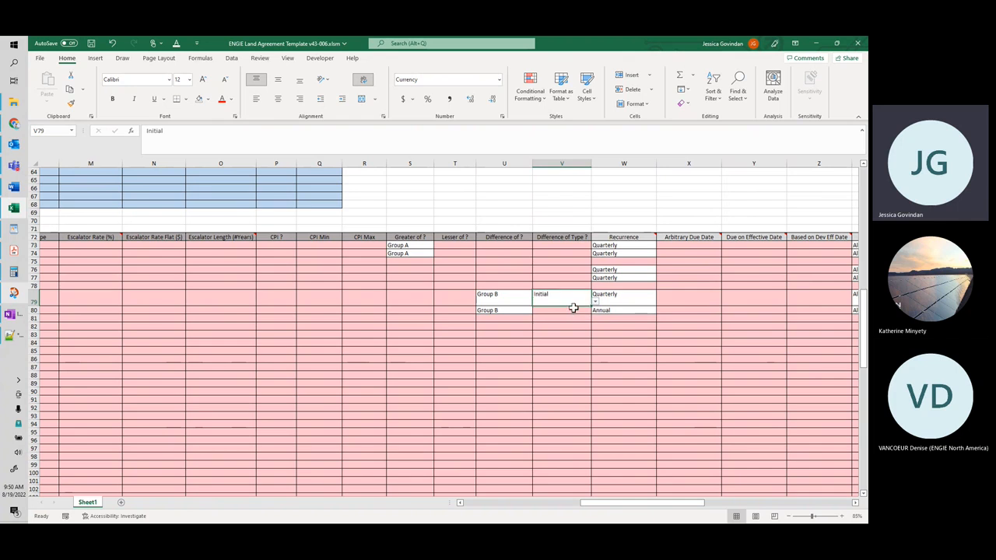
left_click(569, 311)
left_click(595, 311)
left_click(565, 327)
scroll(618, 506, "left", 1)
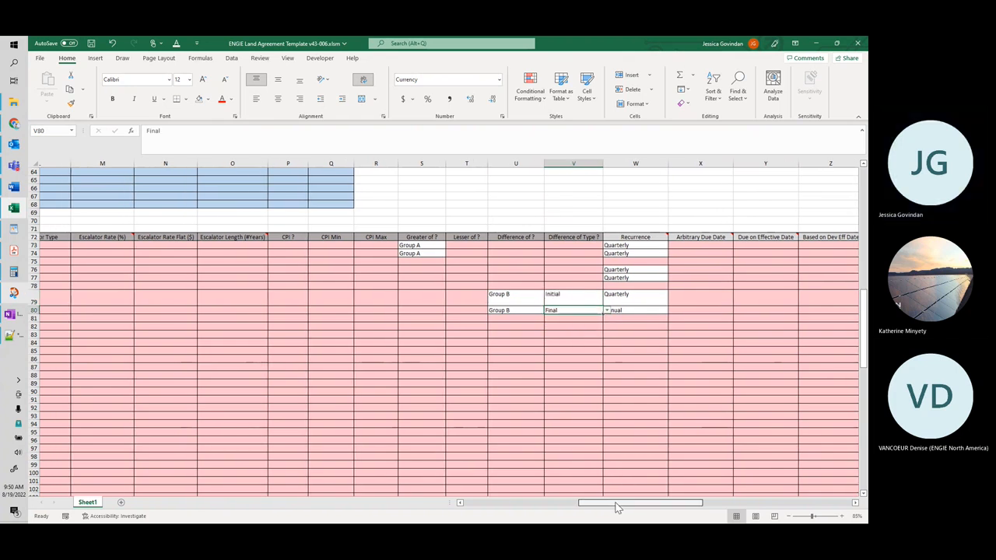
left_click_drag(615, 507, 587, 506)
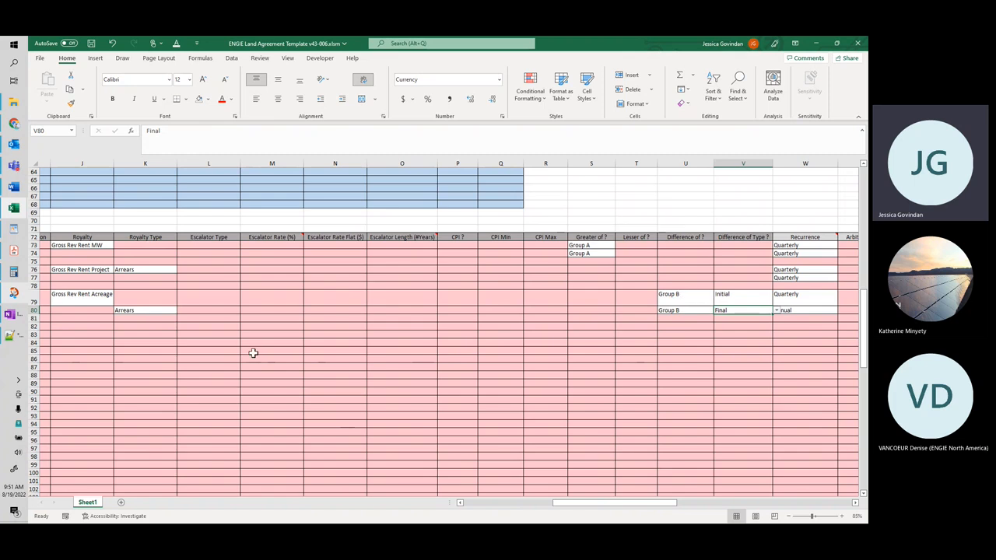
left_click_drag(599, 505, 580, 504)
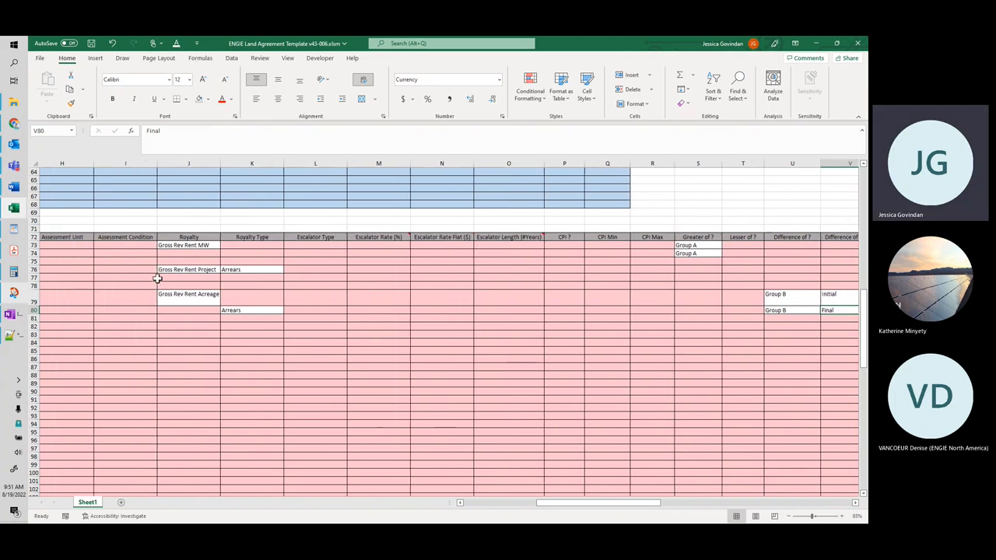
Step: Review the available royalty calculation options in the Royalty column at row 83 without choosing one
left_click_drag(619, 504, 576, 503)
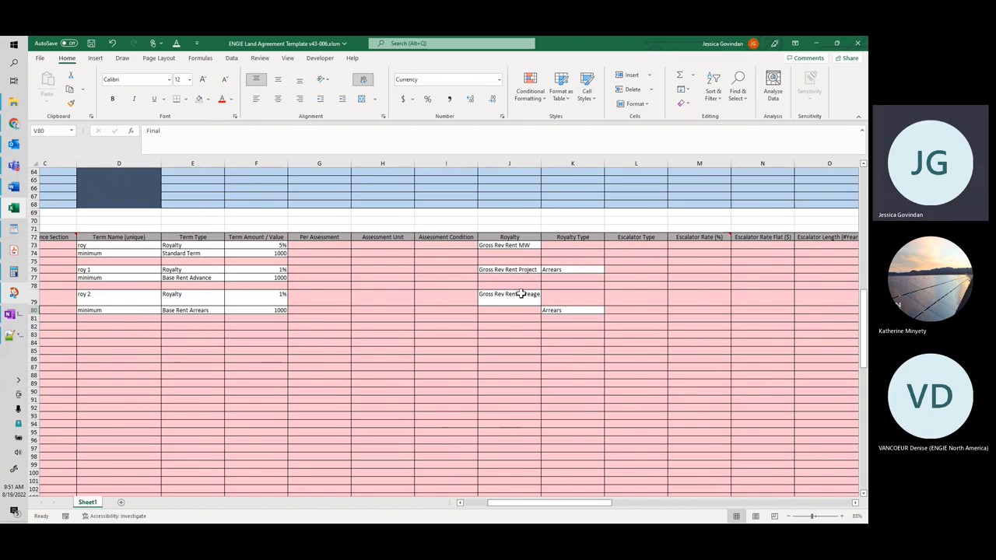
left_click(535, 334)
left_click(544, 334)
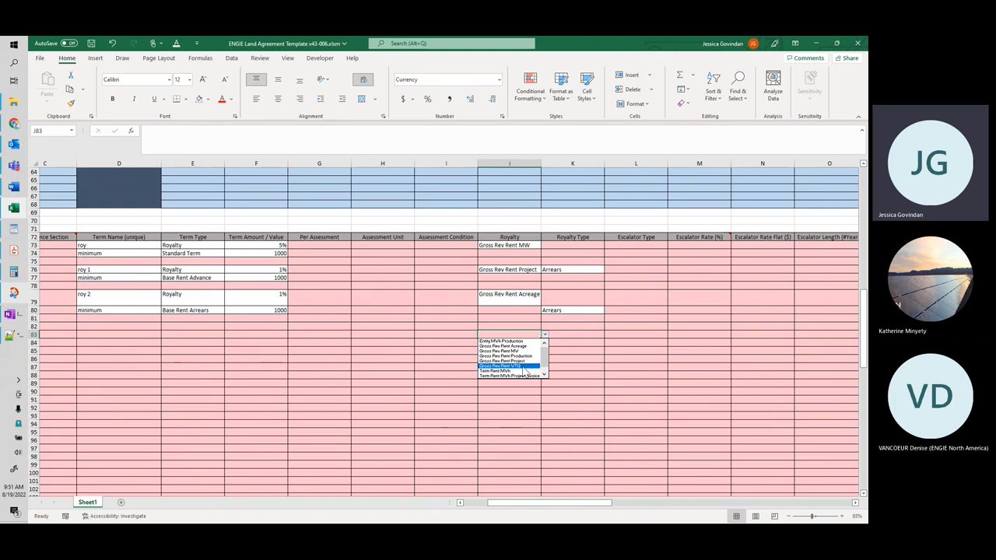
key("Escape")
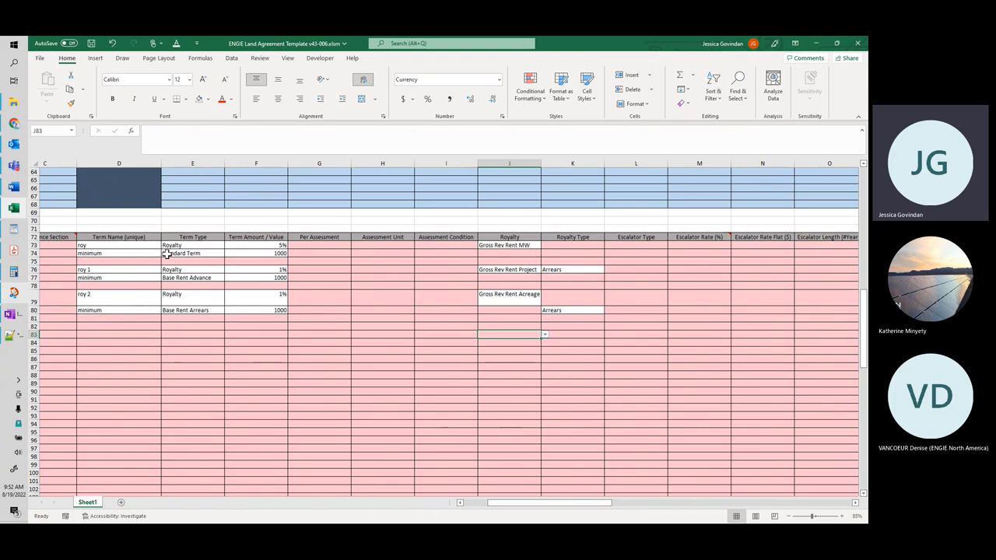
Step: Change the Term Type of the minimum term in row 74 to Assessment and set its Per Assessment to WTG
left_click(215, 254)
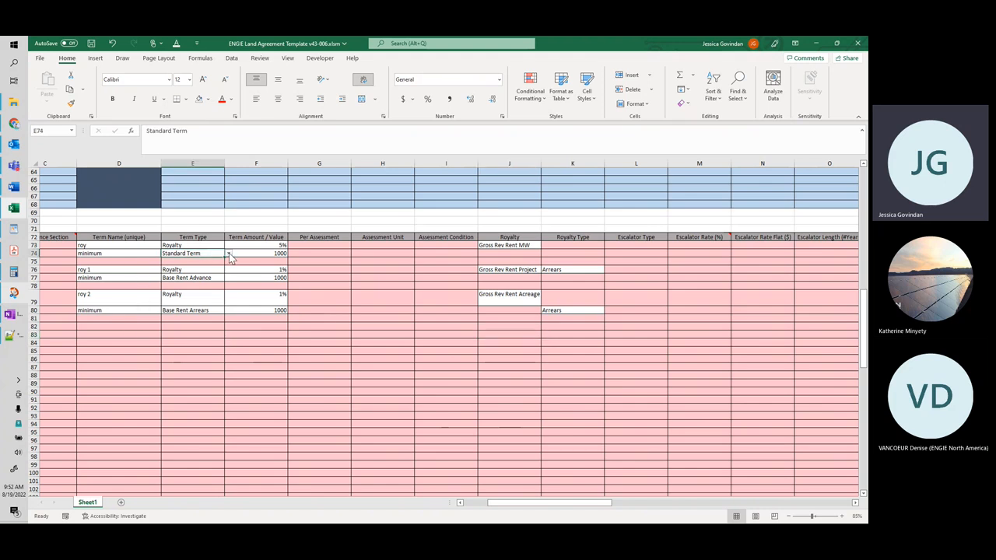
left_click(229, 254)
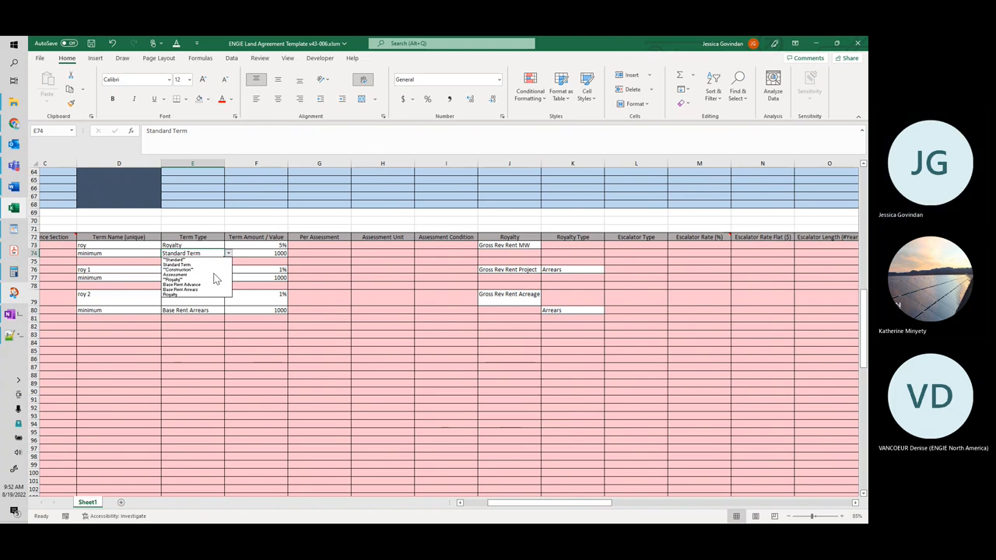
left_click(219, 274)
left_click(304, 253)
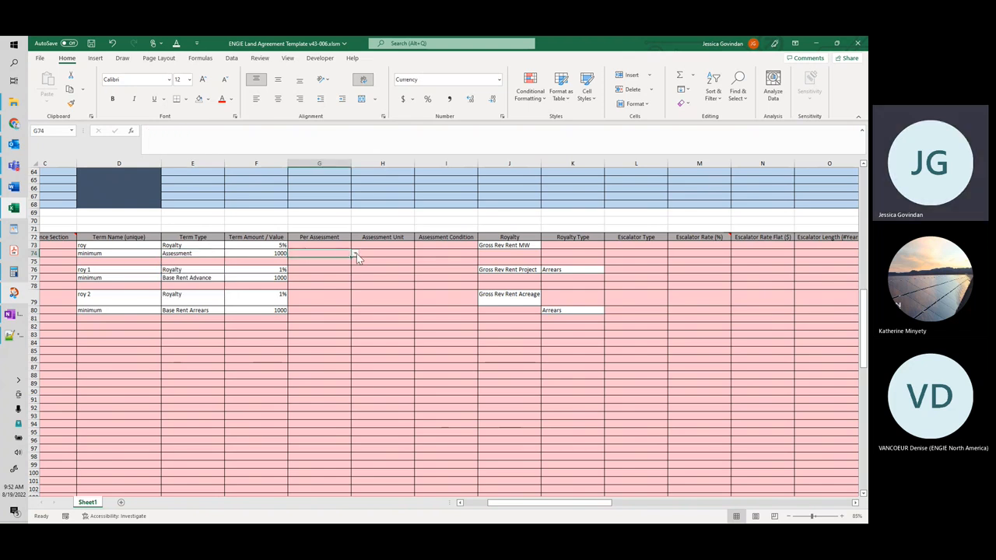
left_click(355, 255)
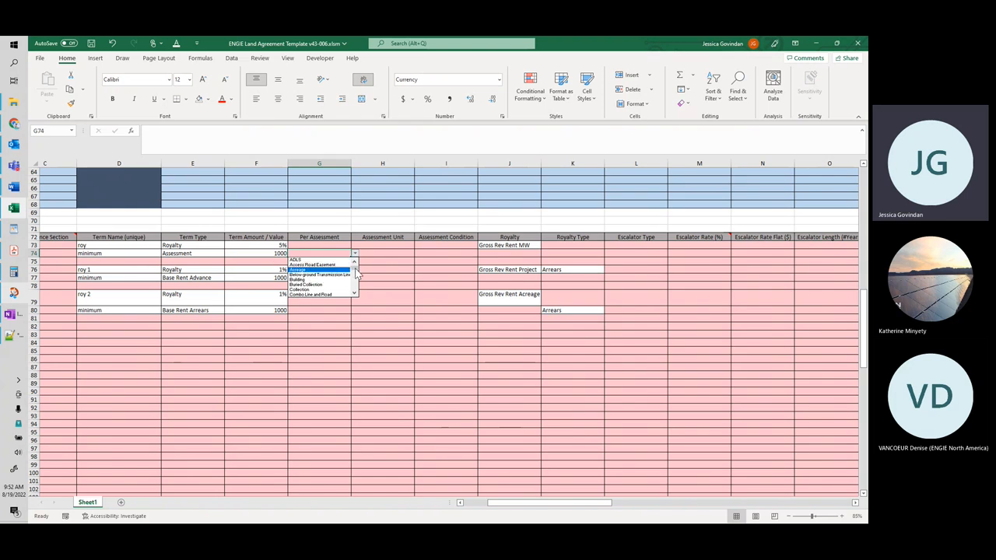
left_click_drag(355, 269, 356, 296)
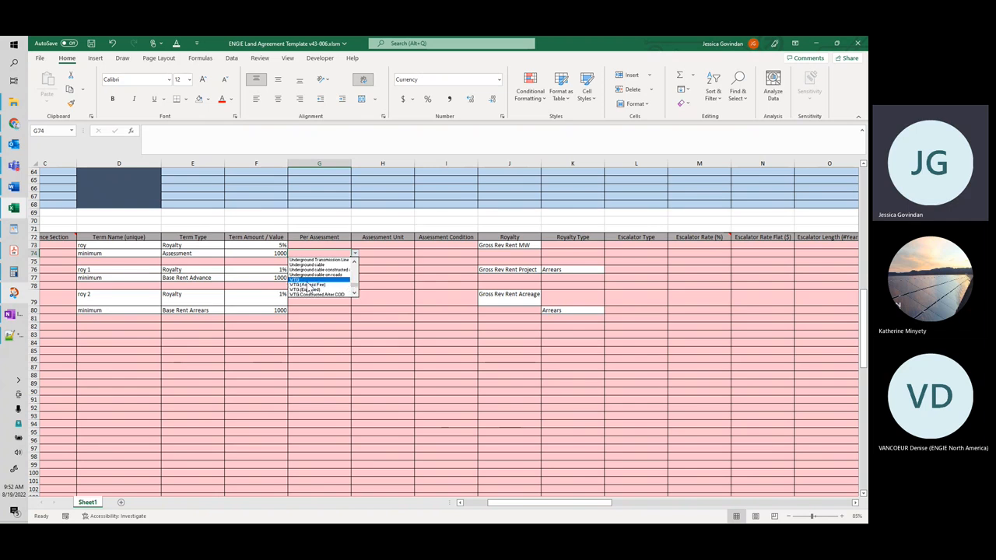
left_click_drag(356, 291, 358, 287)
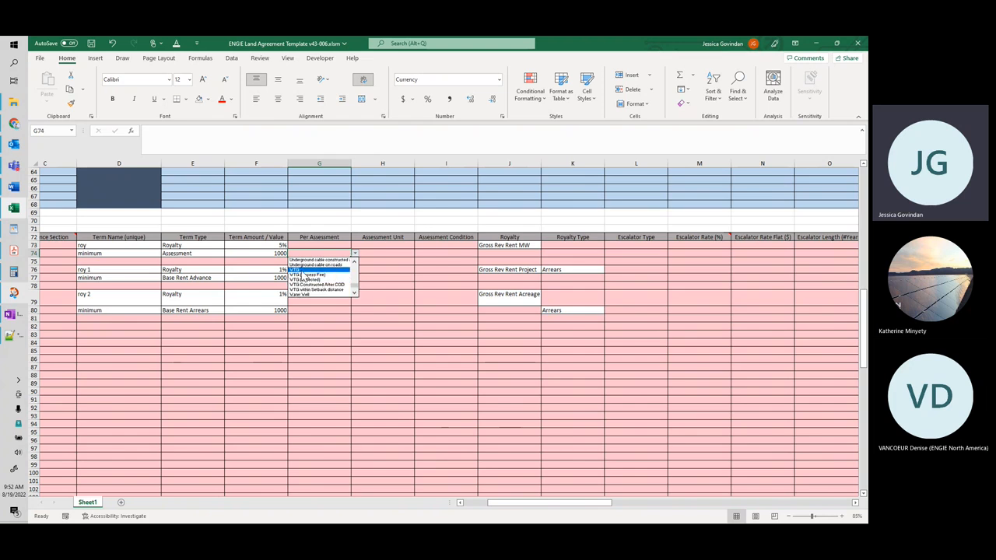
left_click(304, 270)
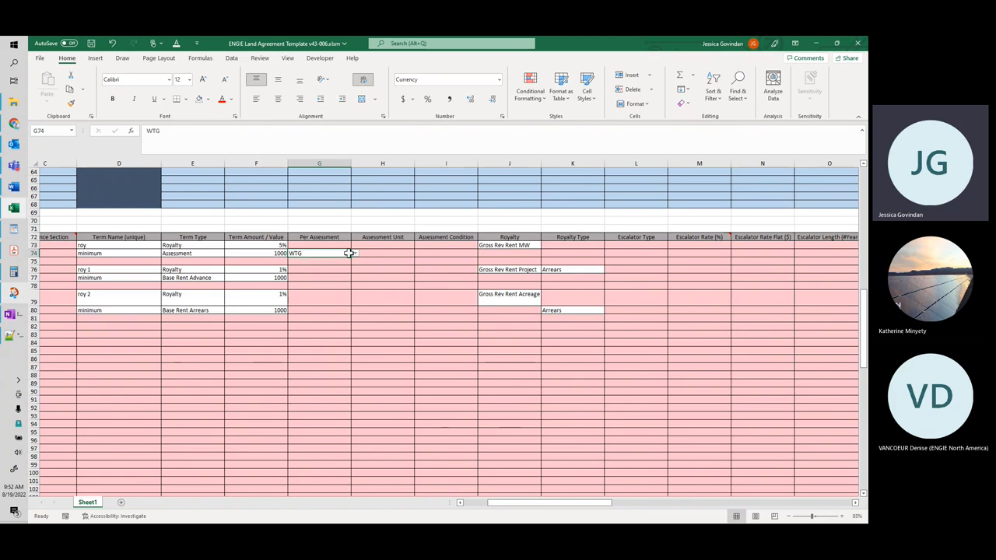
left_click(280, 255)
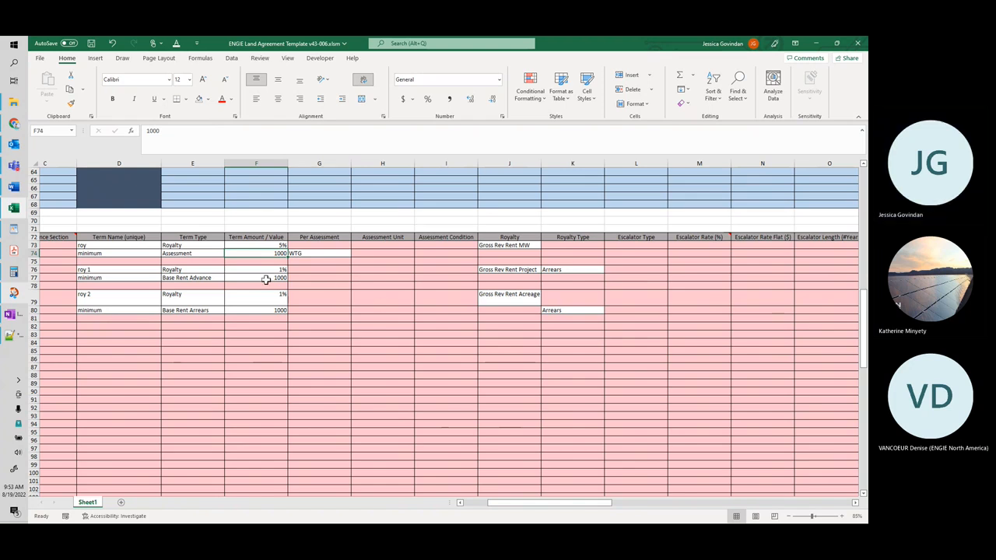
Step: Add a term in row 82 with Term Type Royalty and Term Amount / Value 1.25
left_click(263, 326)
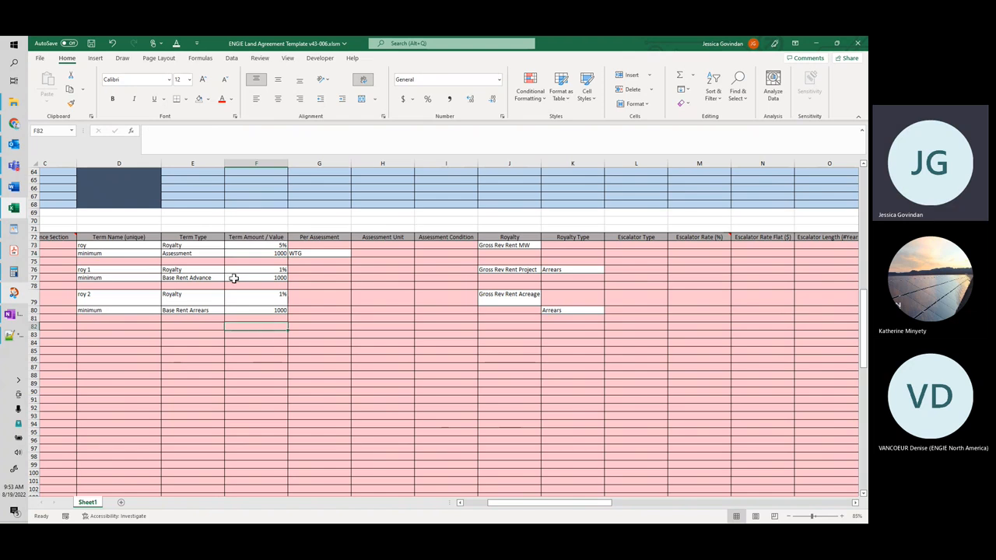
left_click(212, 326)
left_click(229, 327)
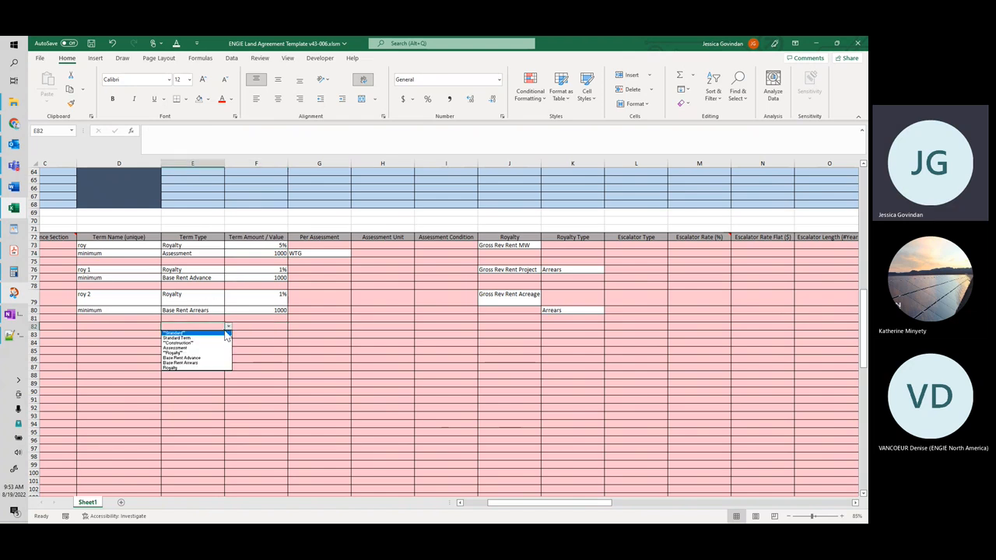
left_click(233, 347)
left_click(264, 326)
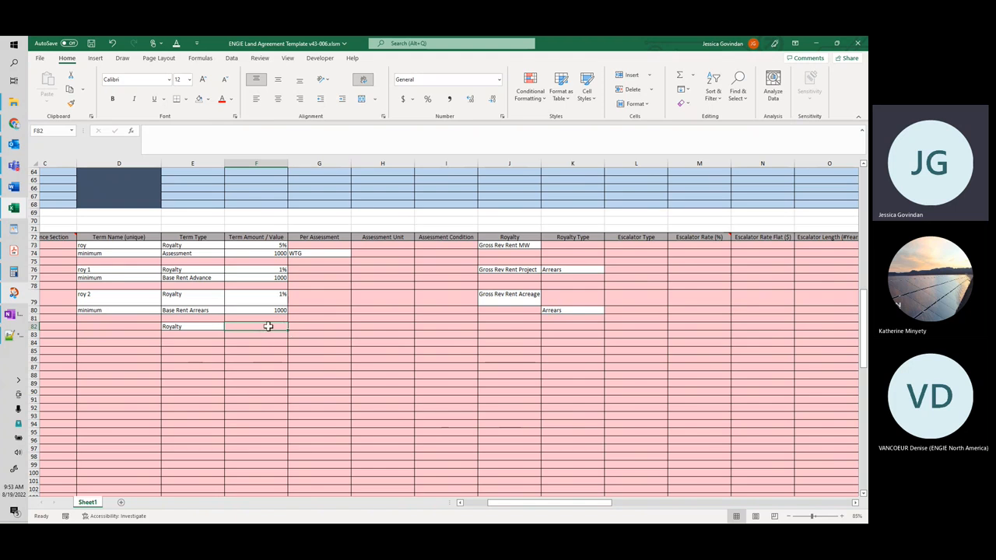
type("1.25")
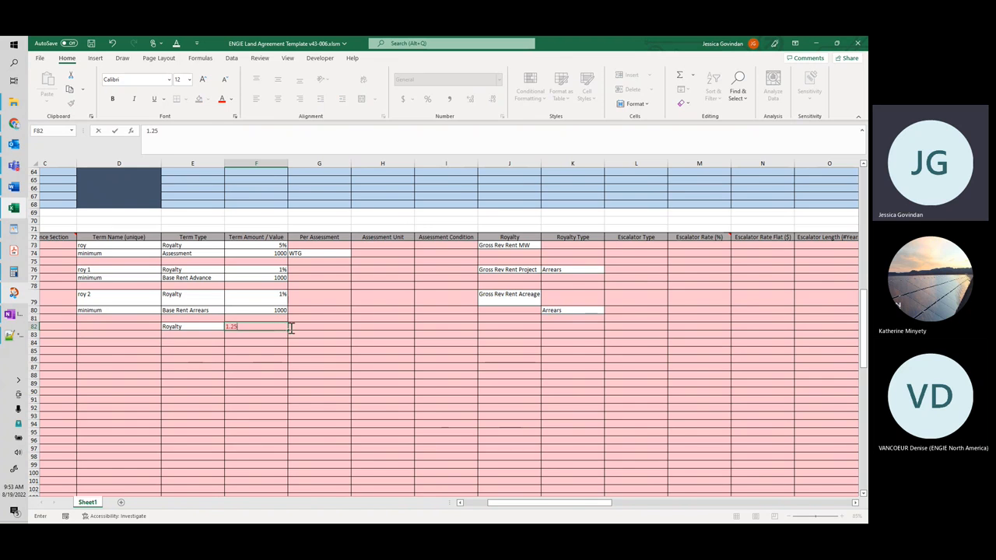
left_click(340, 327)
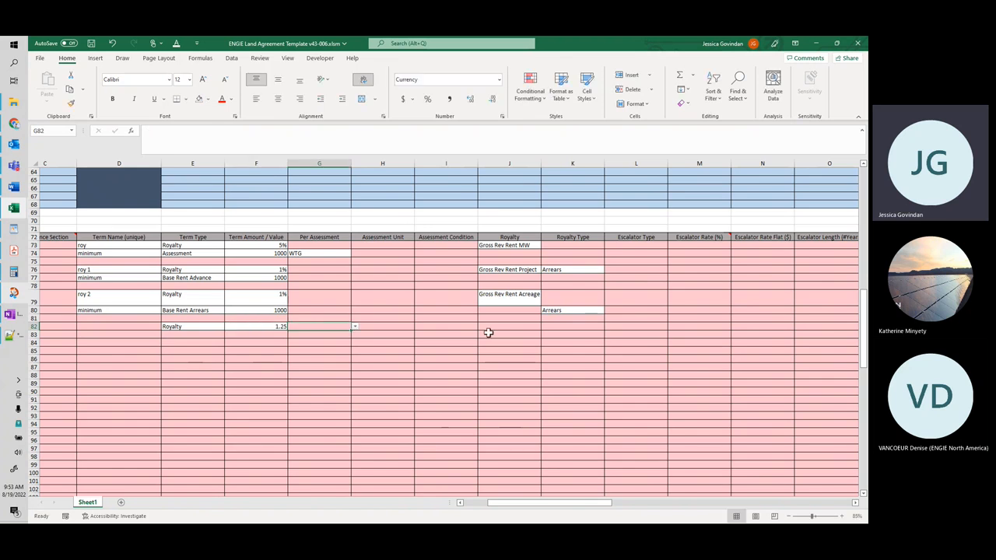
Step: Set the Royalty of the 1.25 term in row 82 to Term Rent MWh
left_click(564, 327)
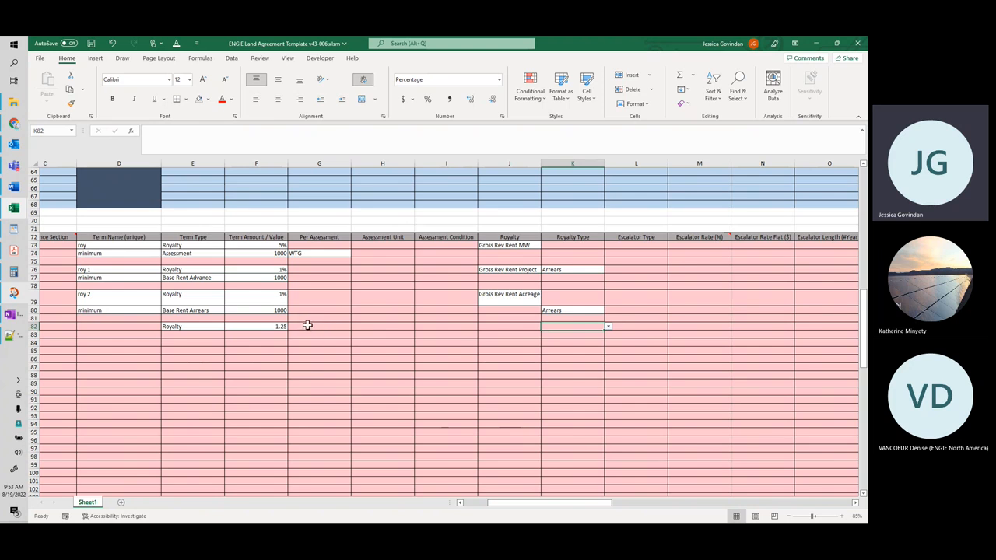
left_click(340, 327)
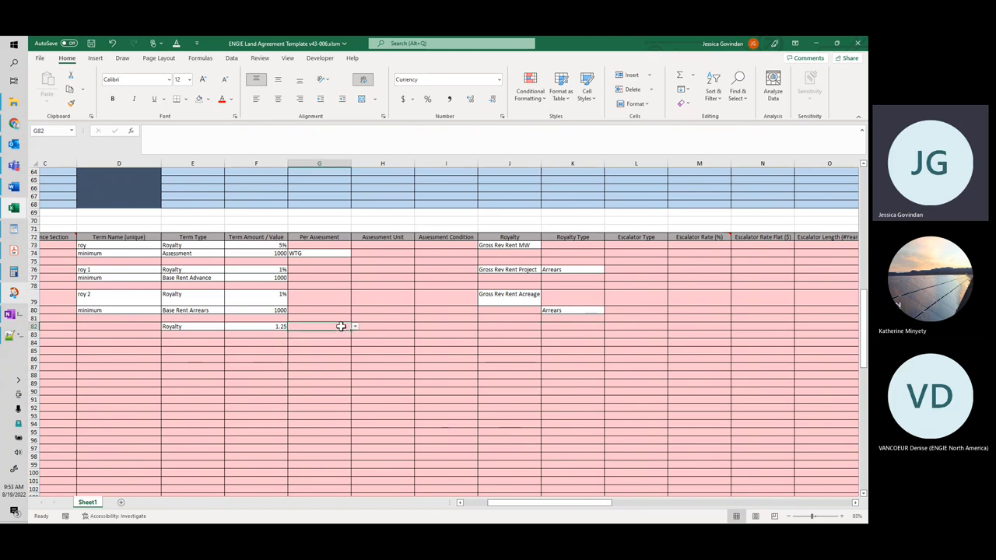
left_click(576, 325)
left_click(610, 328)
left_click(538, 327)
left_click(545, 327)
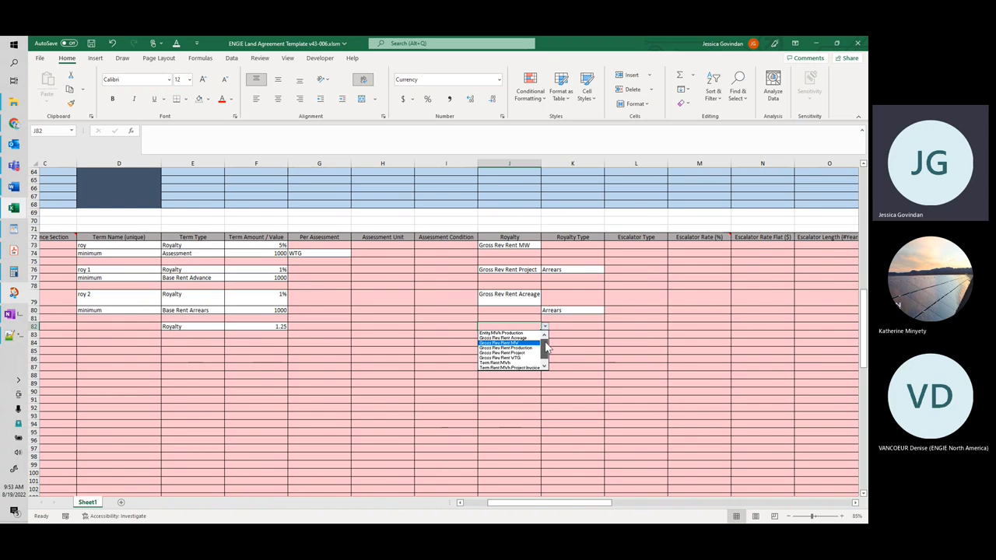
left_click_drag(547, 348, 547, 351)
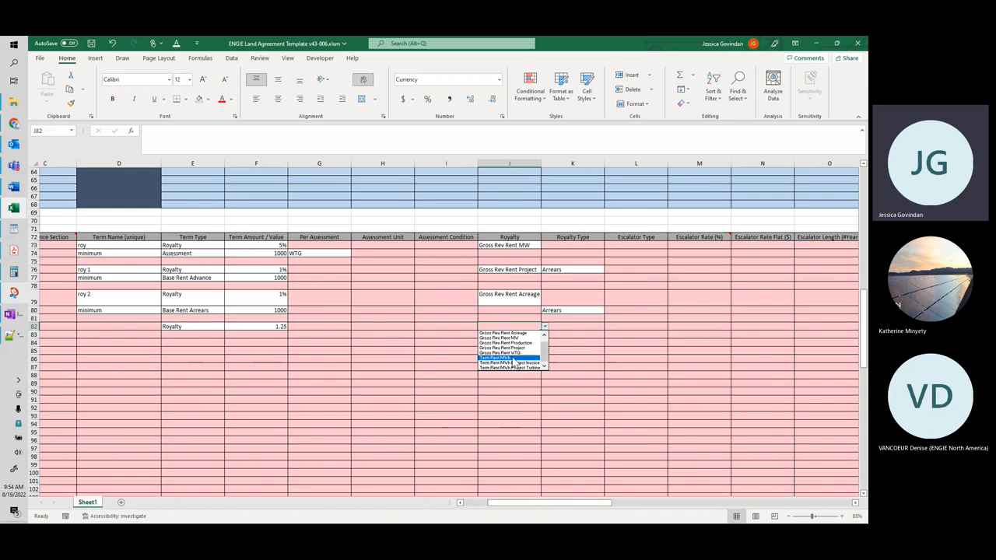
left_click(513, 358)
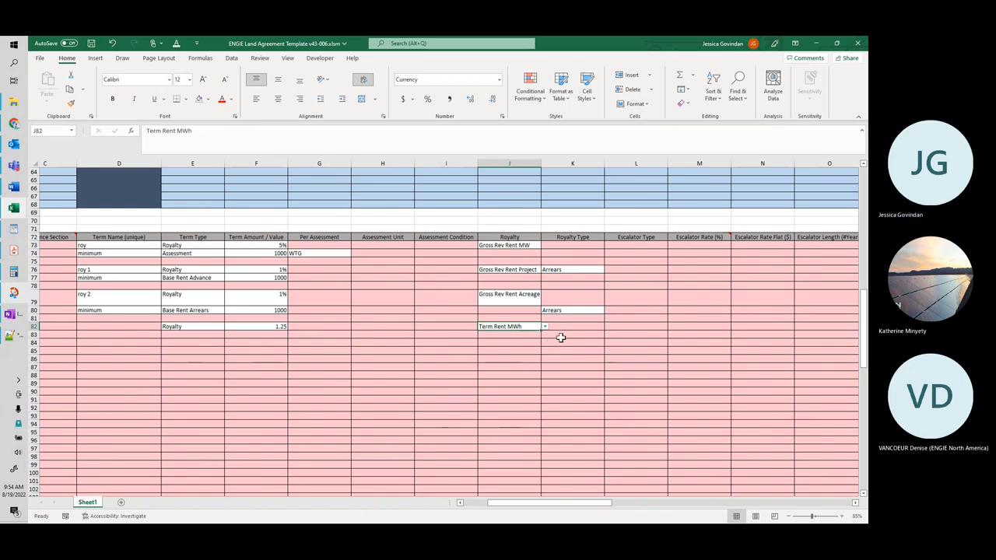
left_click(531, 342)
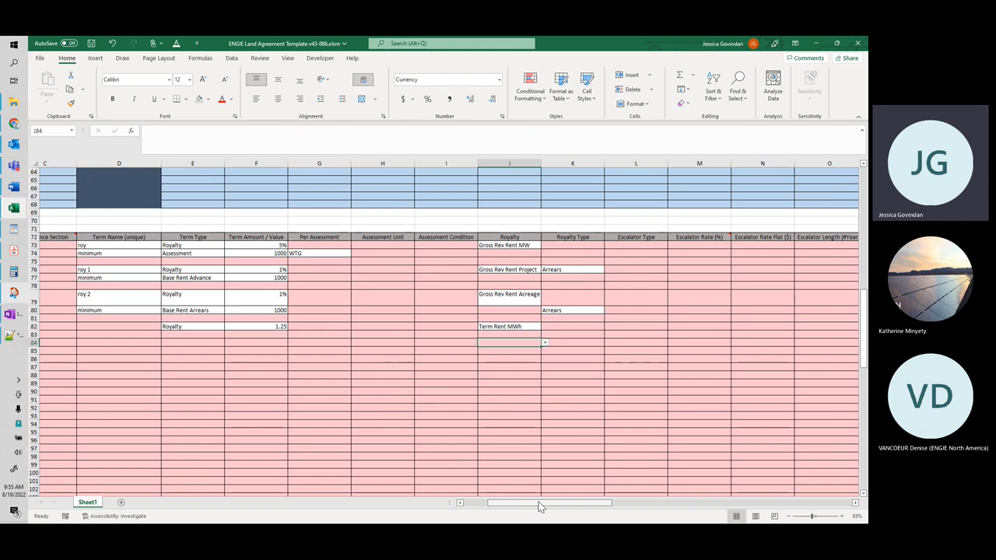
Step: Switch to the Green IT Legal Manager in the browser and start a new agreement template named test
mouse_move(539, 502)
left_mouse_down()
mouse_move(548, 503)
mouse_move(539, 503)
left_mouse_up()
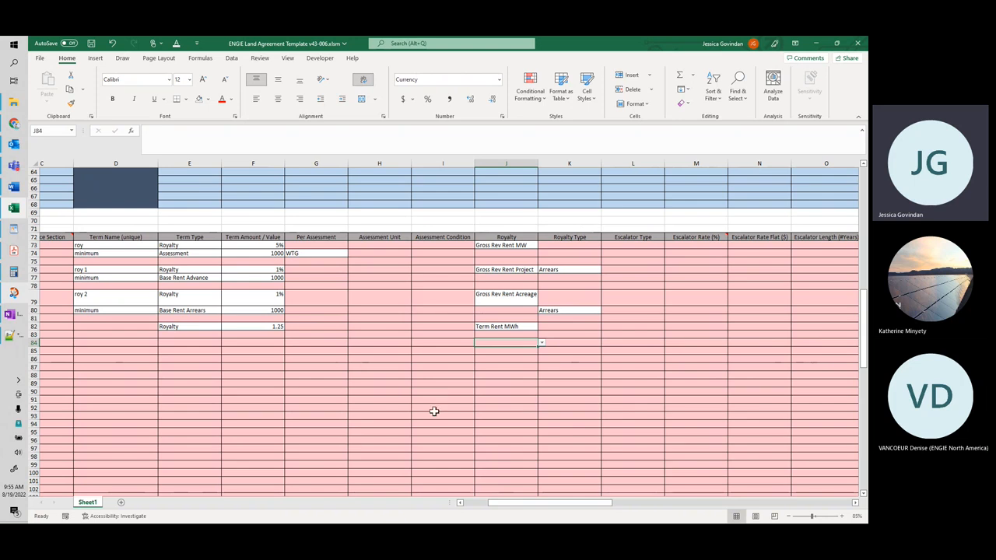
left_click_drag(499, 503, 481, 503)
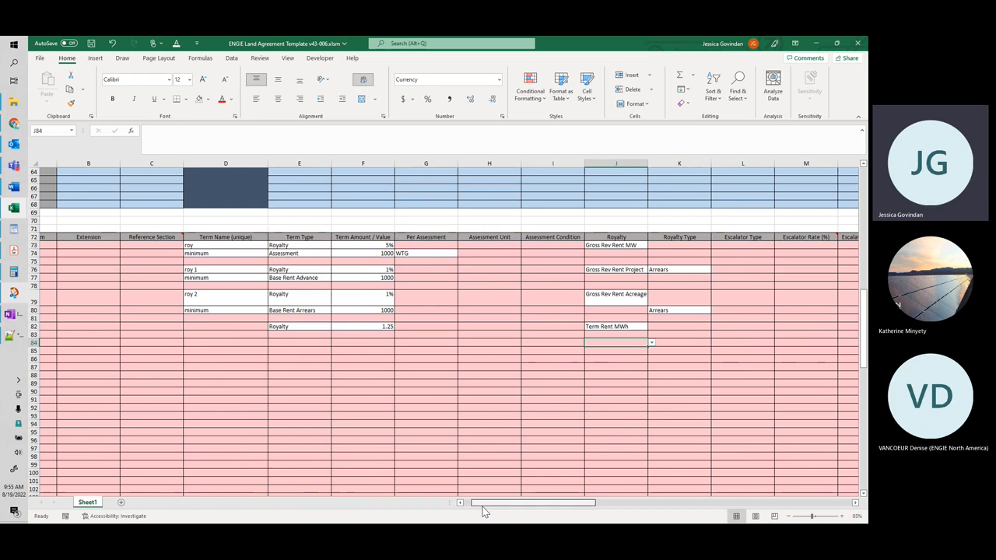
left_click(816, 44)
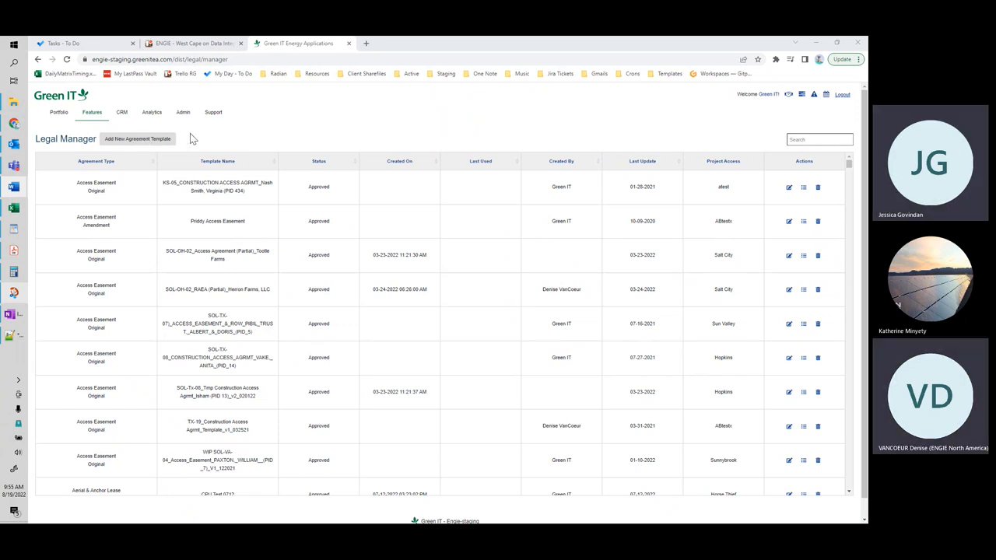
left_click(136, 140)
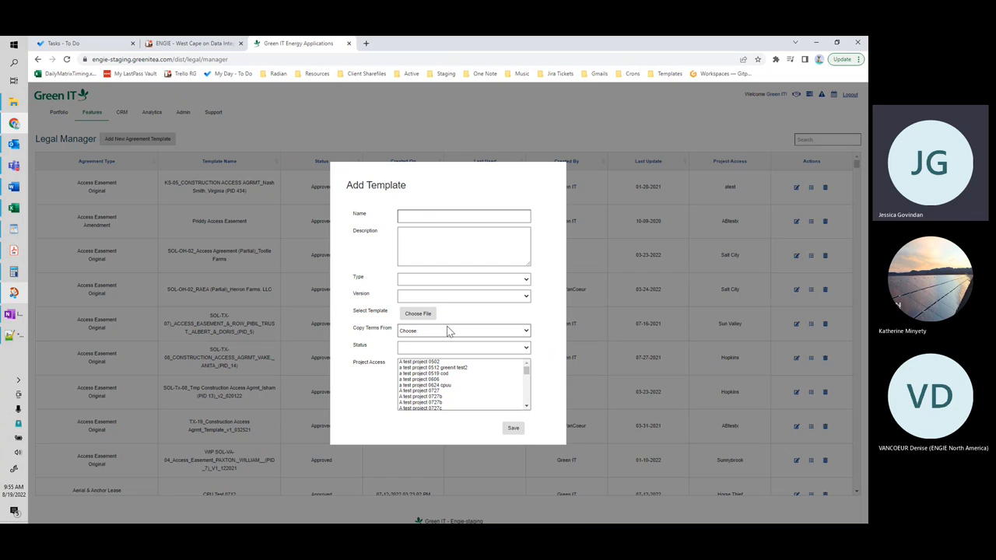
left_click(427, 218)
type("test")
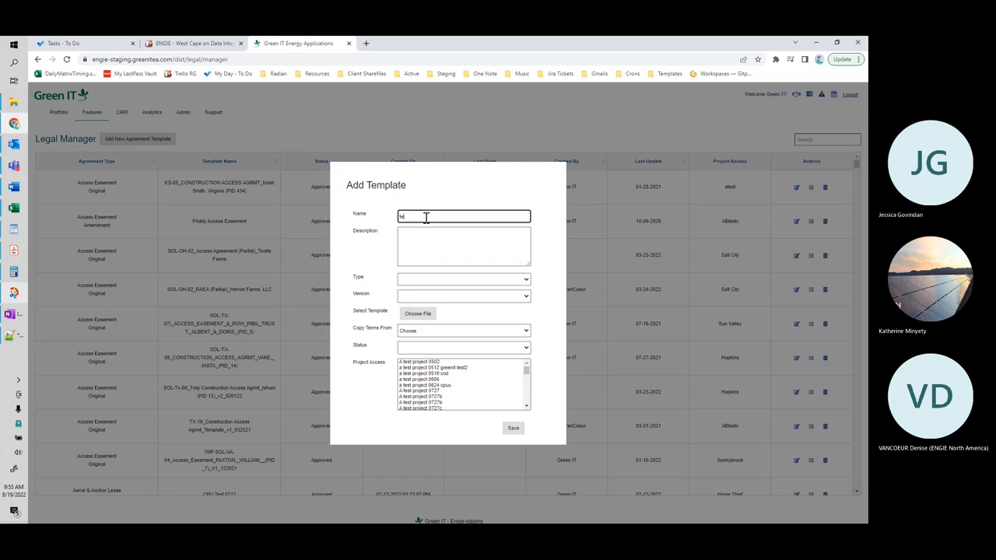
Step: Set the new template's Type to EWED and its Version to Original, leaving Copy Terms From unselected
left_click(467, 280)
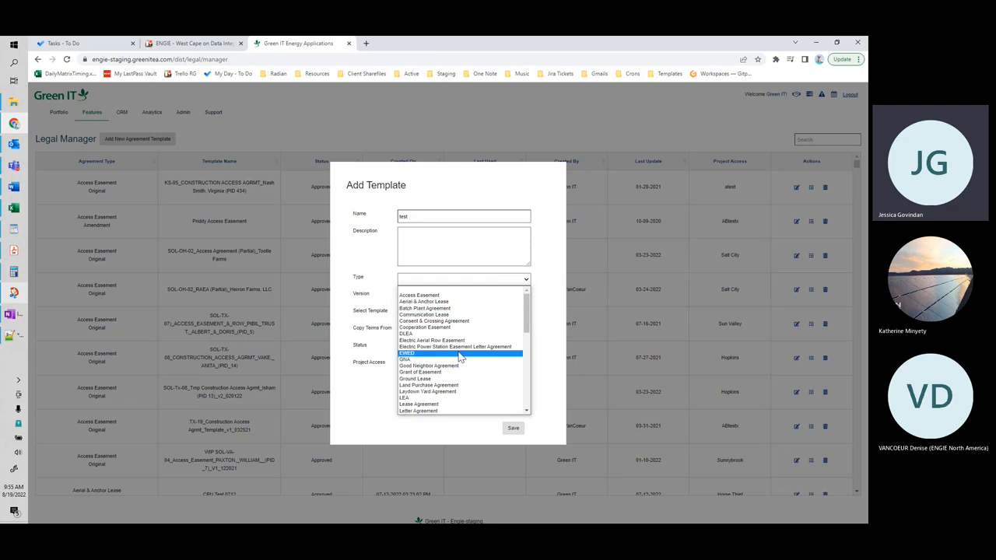
left_click(459, 353)
left_click(459, 300)
left_click(460, 315)
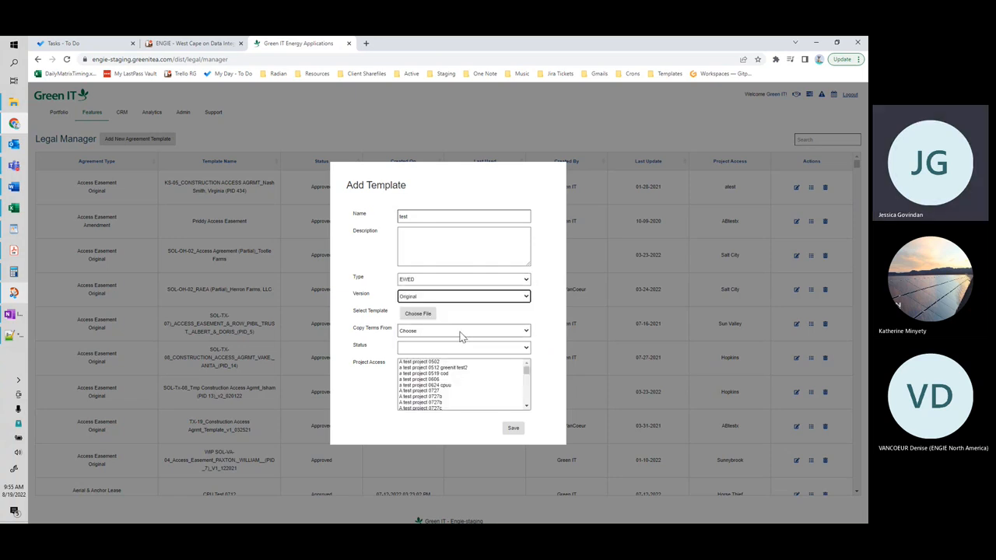
left_click(458, 335)
left_click(461, 335)
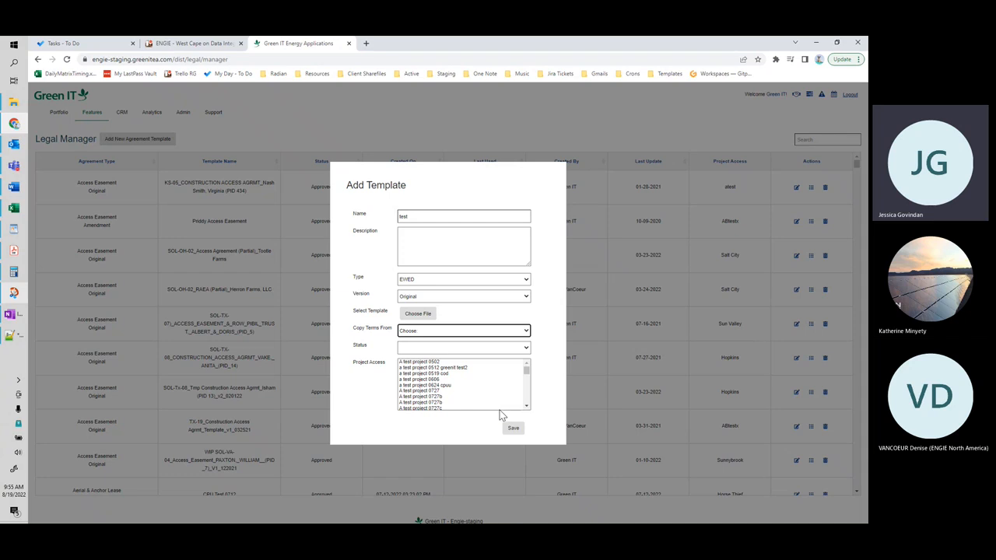
Step: Set the new template's Status to Draft and save it
left_click(511, 429)
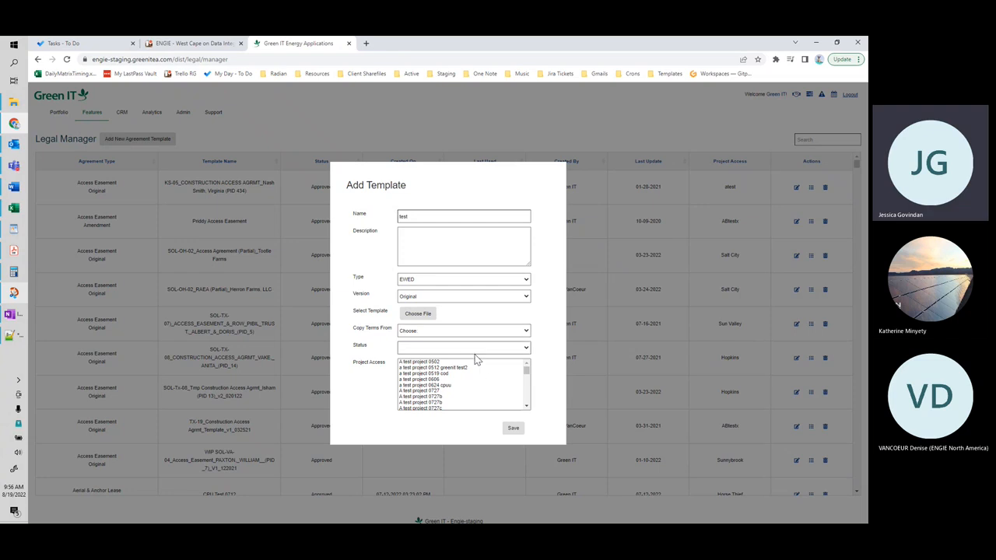
left_click(515, 349)
left_click(511, 359)
left_click(513, 428)
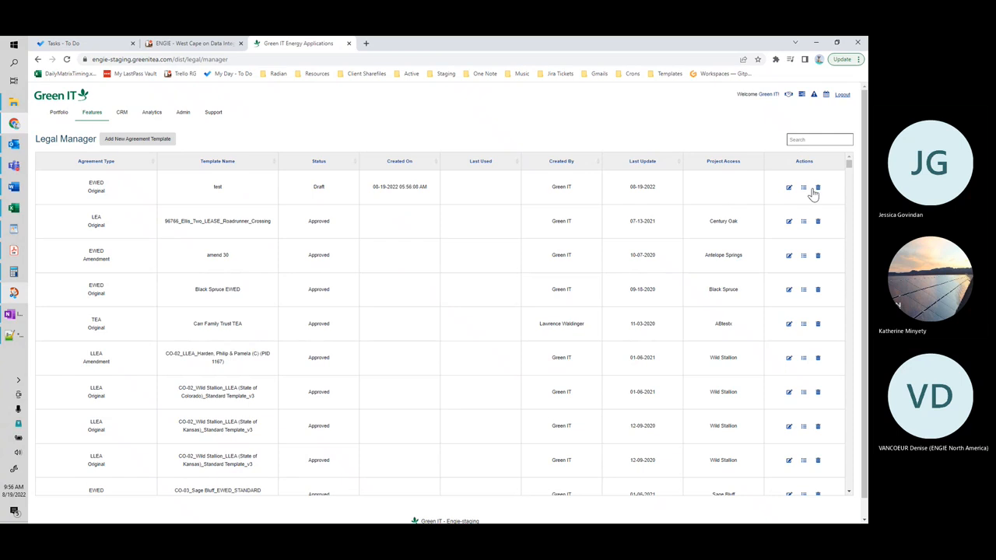
Step: In the test template's agreement periods, set the Operations milestone to COD (Actual) and its duration to 360 months
left_click(805, 191)
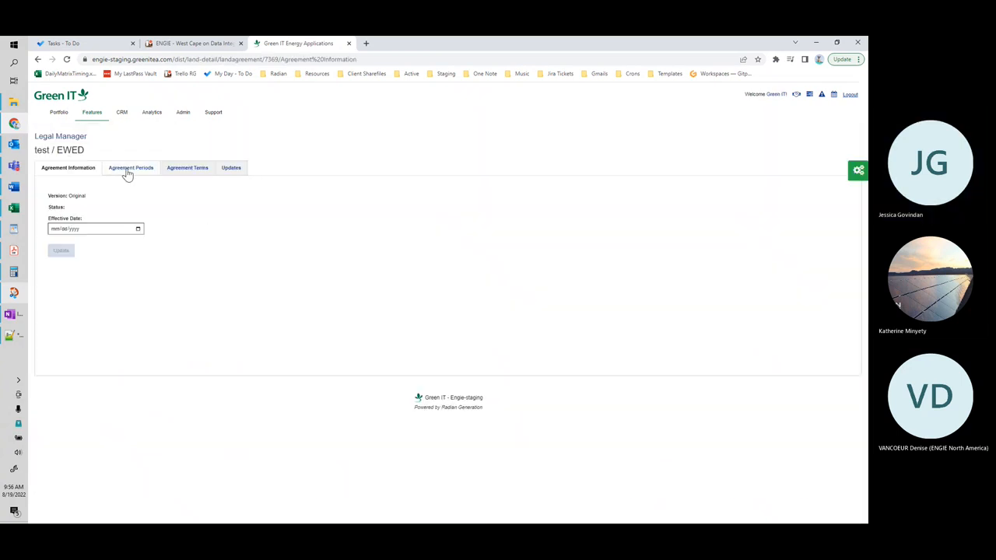
left_click(127, 170)
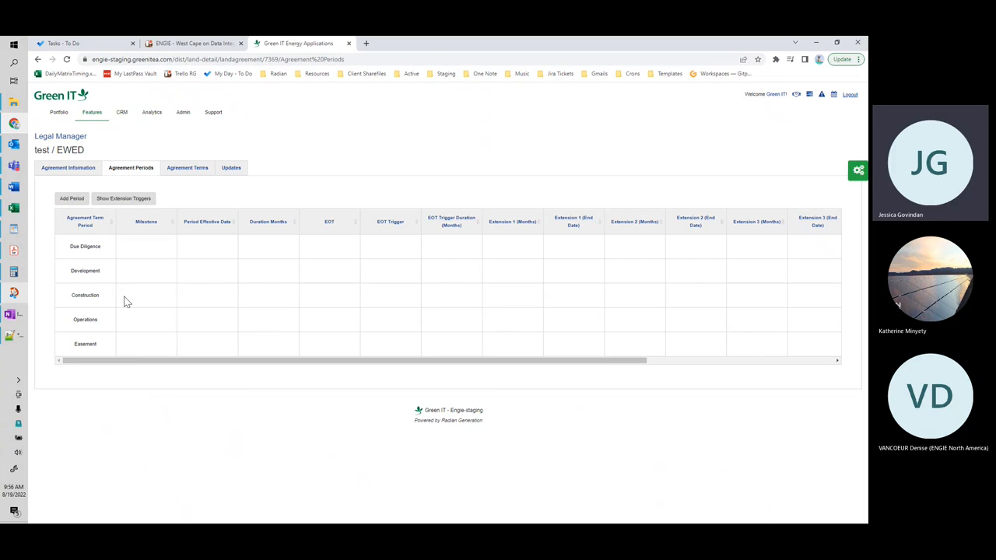
left_click(137, 322)
left_click(145, 323)
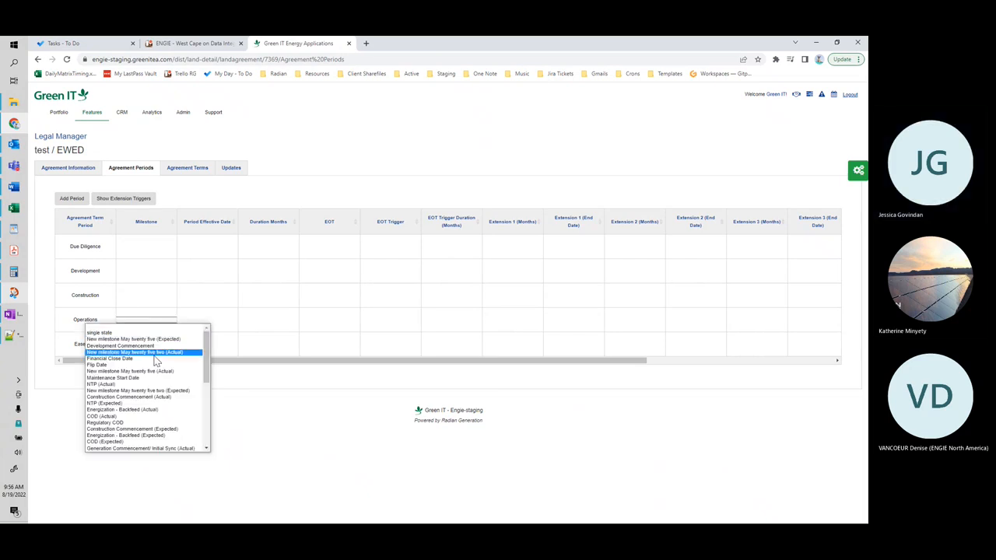
left_click(173, 417)
left_click(209, 327)
left_click(262, 320)
type("360")
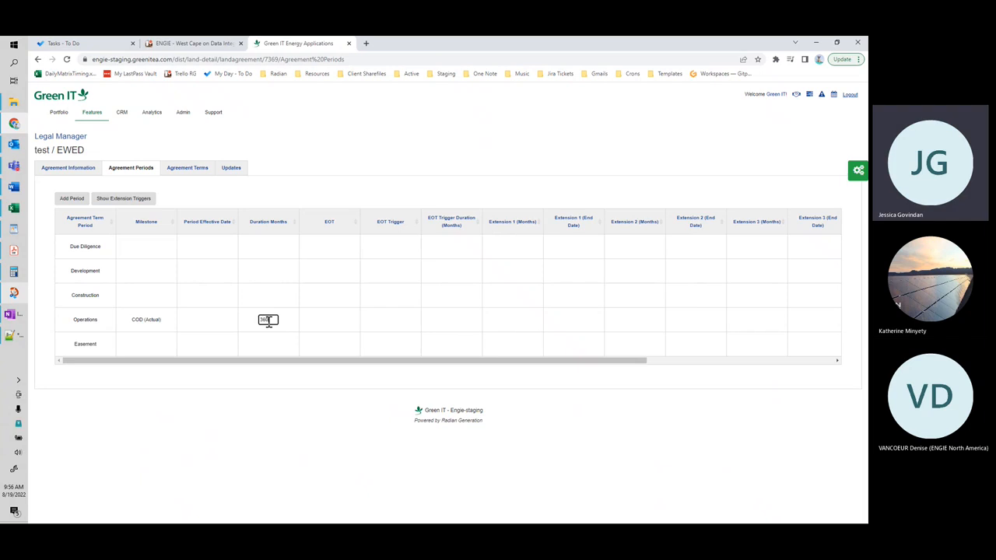
left_click(261, 208)
Step: Start a new agreement term for the test template, assign it to the Operations period and save its general details
left_click(189, 177)
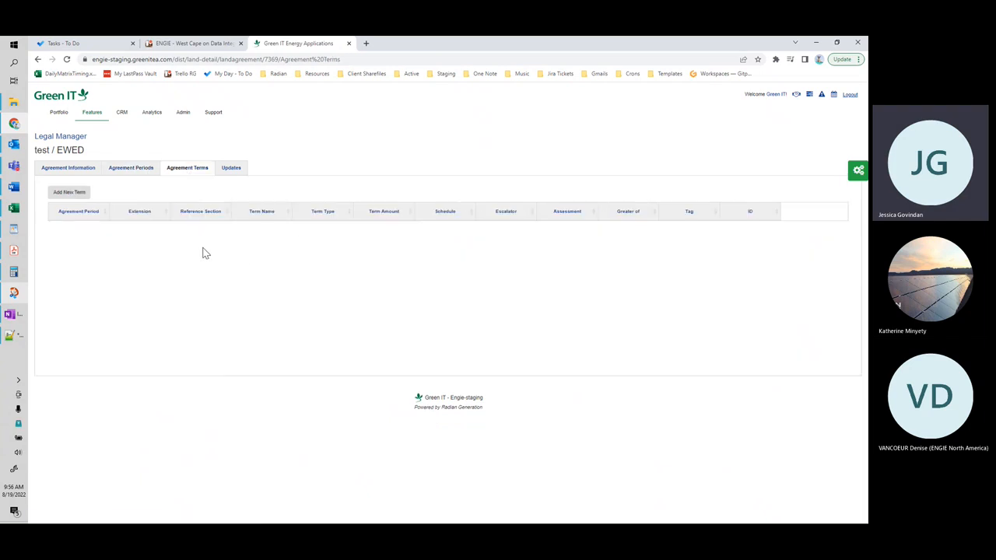
left_click(78, 191)
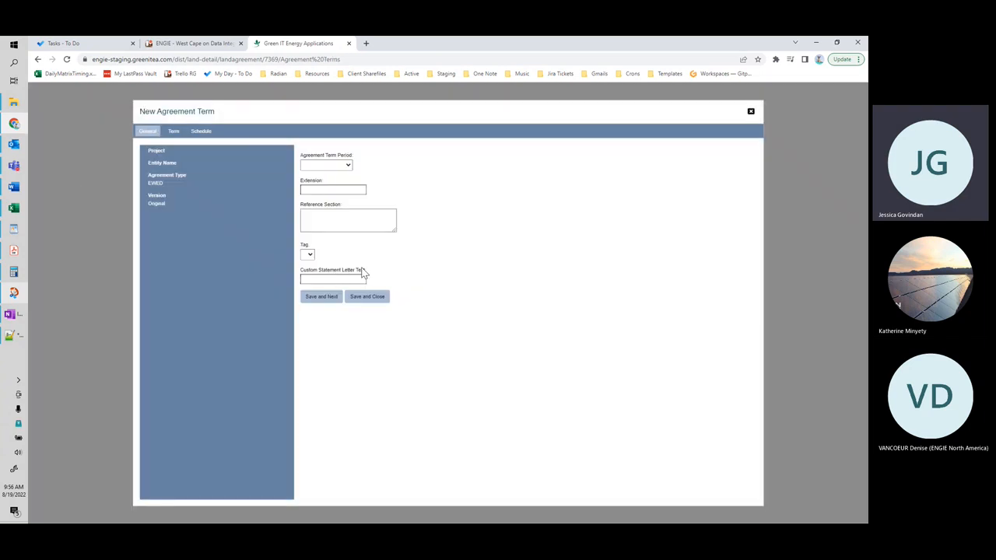
left_click(329, 166)
left_click(333, 176)
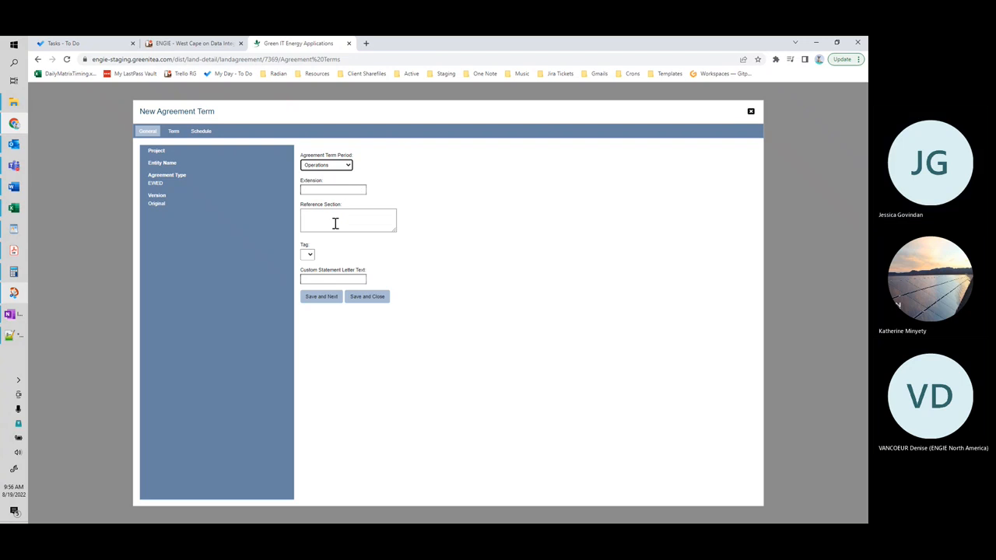
left_click(321, 299)
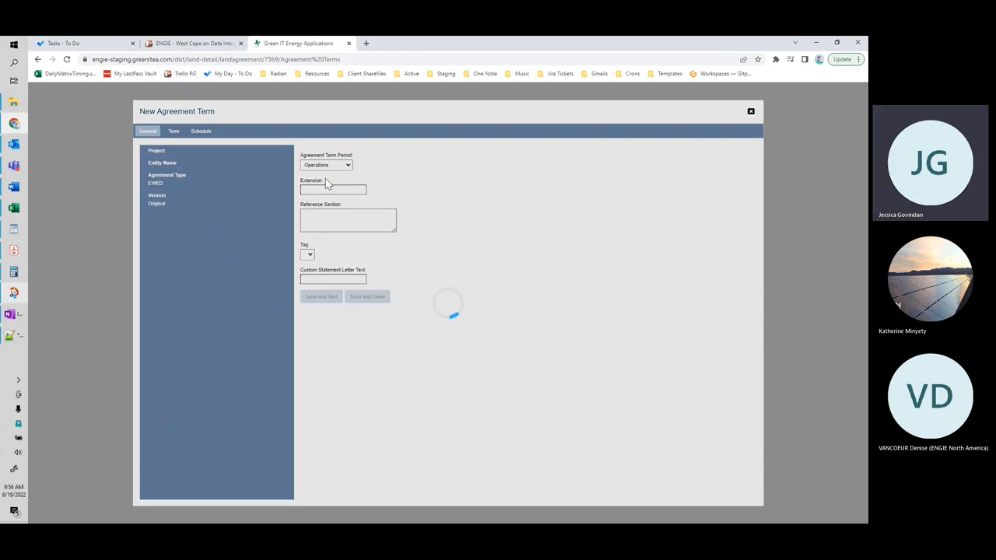
Step: Name the new term royalty, set its Term Type to Royalty and enter a term amount of 5%
left_click(333, 164)
type("royalty")
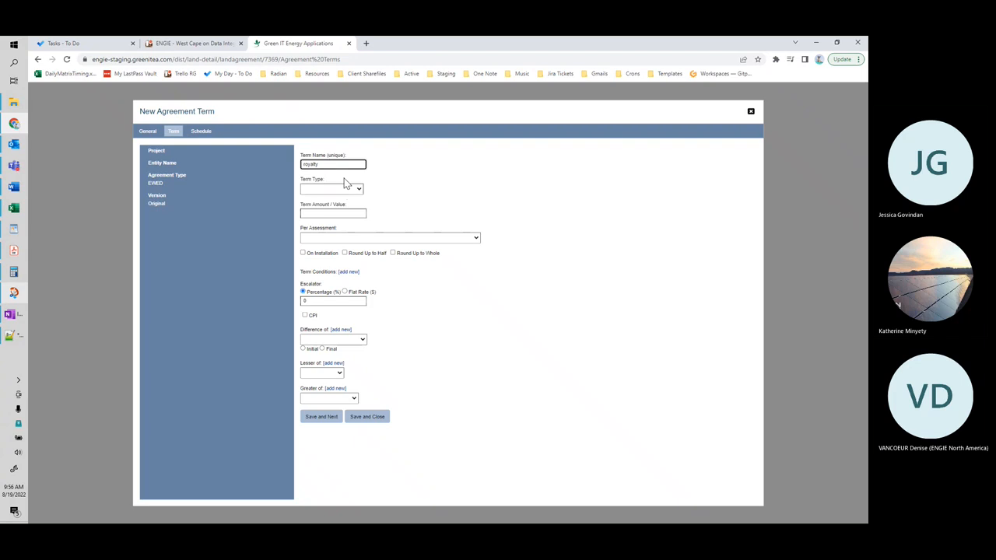
left_click(349, 189)
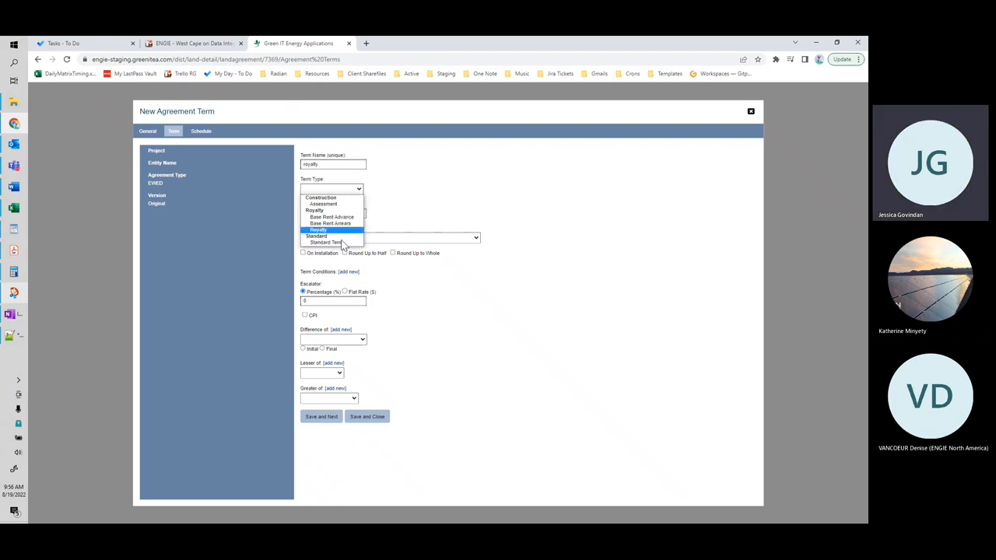
left_click(343, 229)
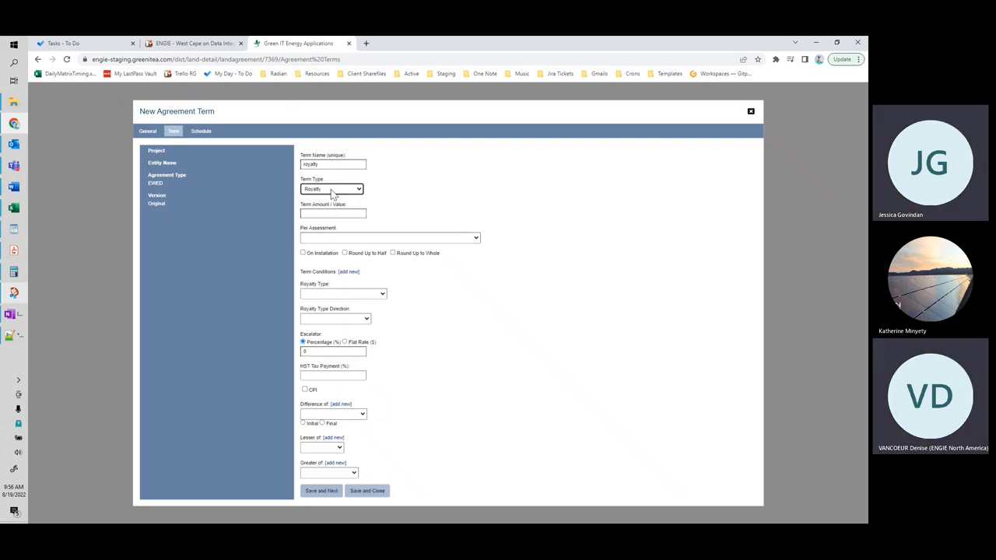
left_click(335, 213)
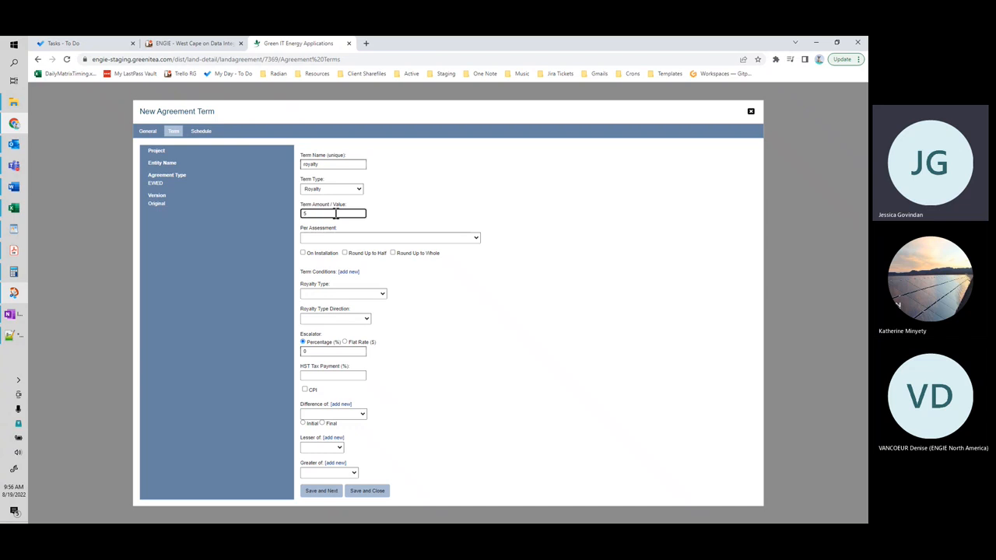
Step: Set the term's Royalty Type to Gross Rev Rent MW, leave Royalty Type Direction blank and save the term details
left_click(380, 295)
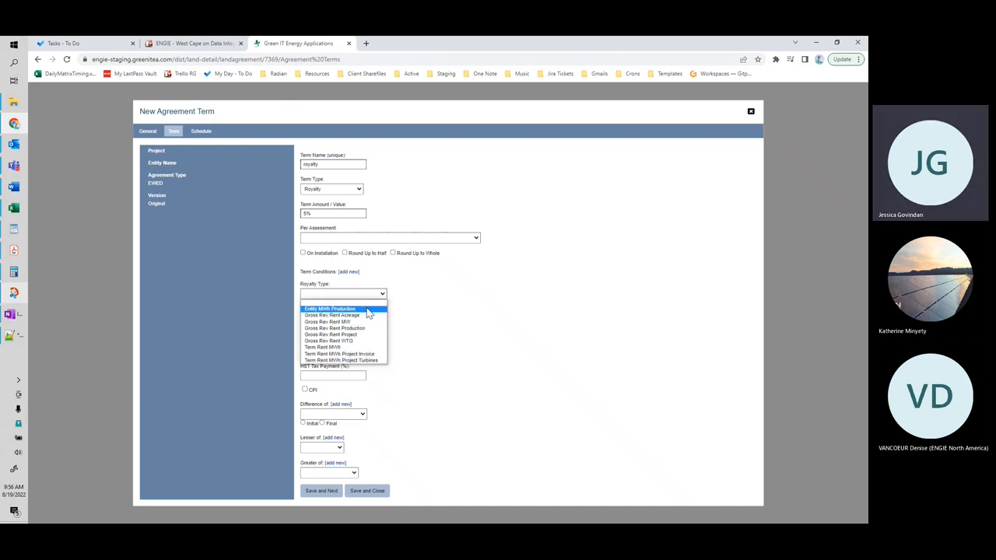
left_click(365, 328)
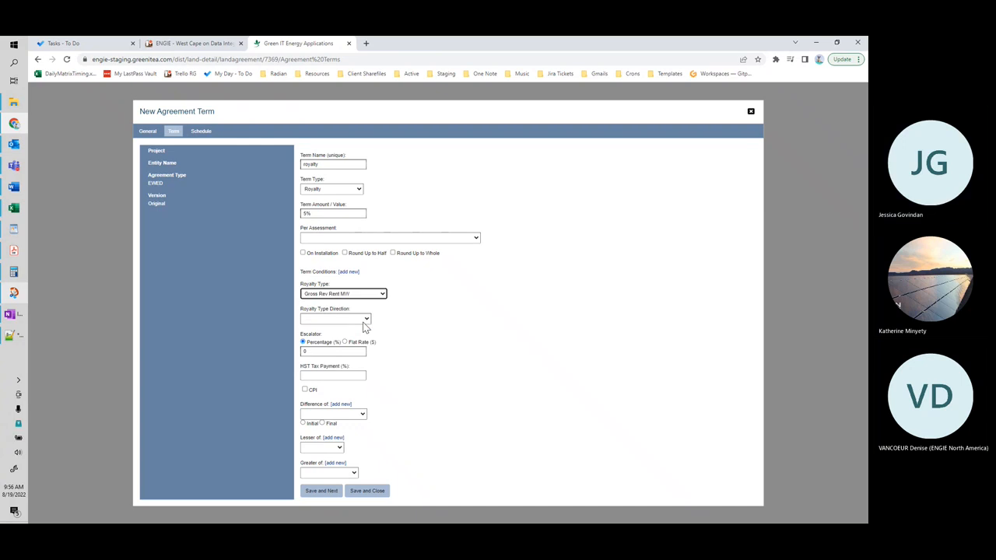
left_click(357, 321)
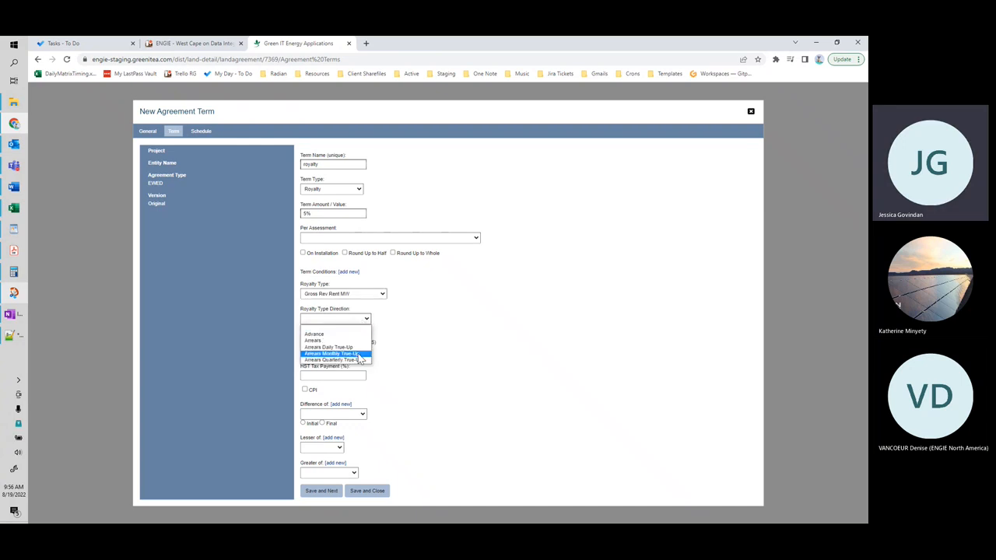
left_click(355, 328)
left_click(495, 354)
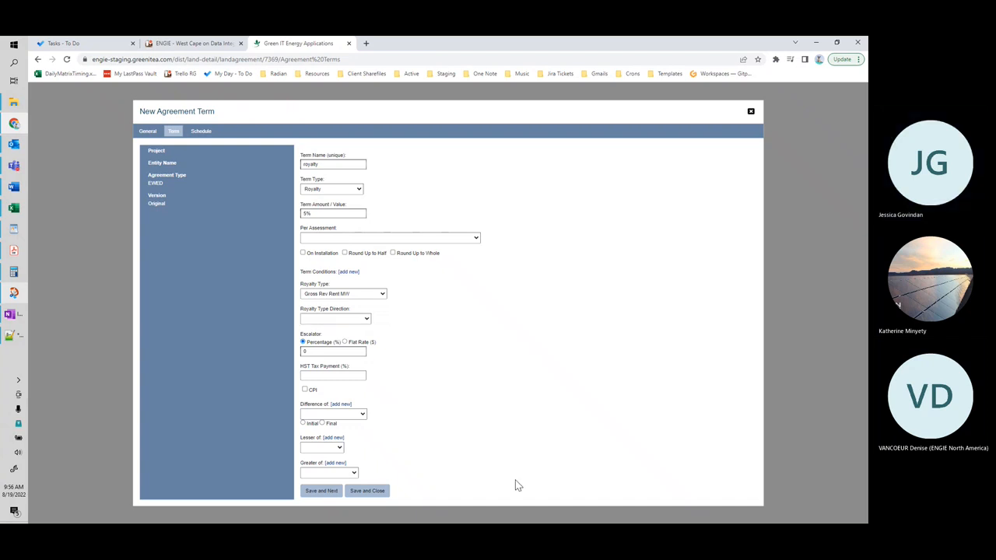
left_click(326, 490)
Step: Schedule the royalty term with Annual recurrence, Repeat All and a 30-day offset, and save and close it
left_click(320, 194)
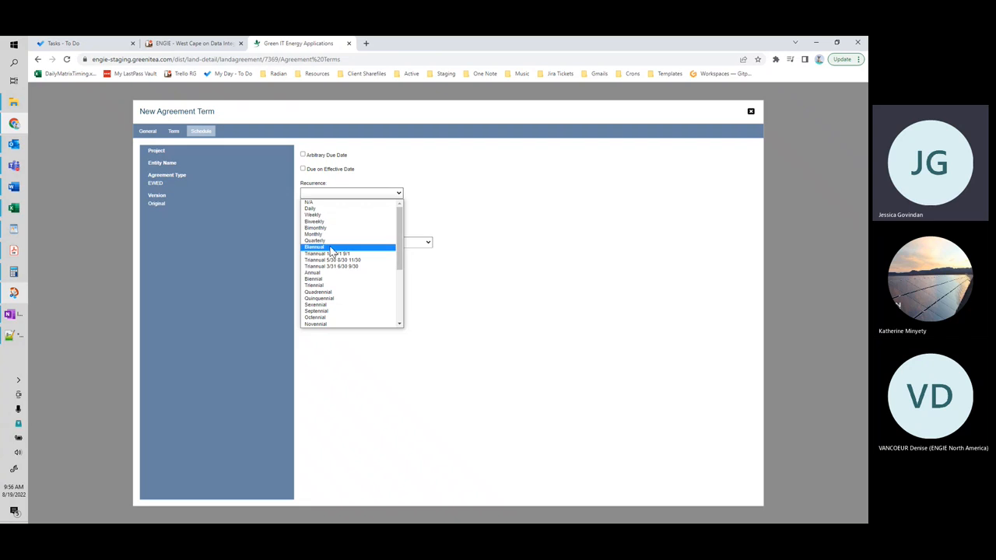
left_click(337, 273)
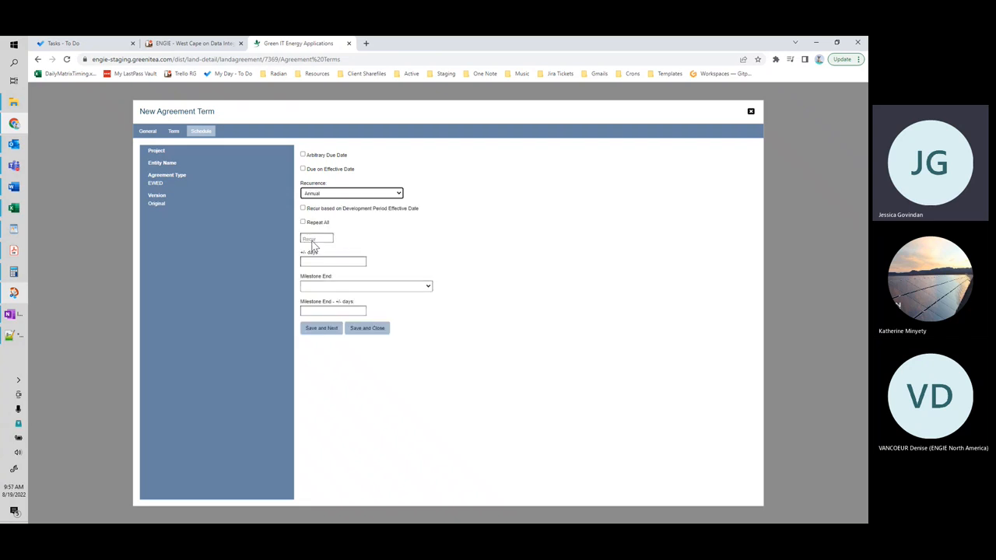
left_click(314, 223)
left_click(320, 246)
type("30")
left_click(361, 314)
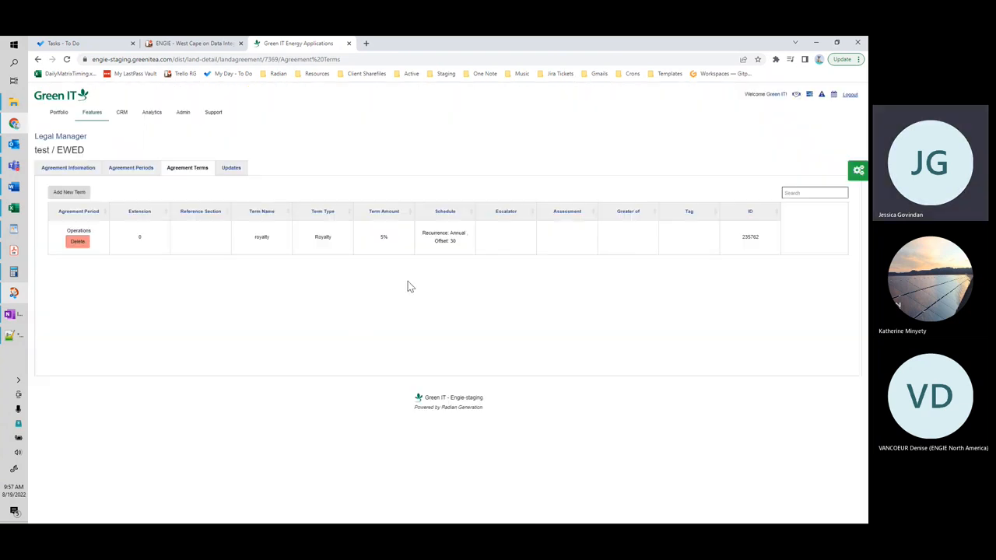
Step: Start a second agreement term for the Operations period and save its general details
left_click(87, 194)
left_click(330, 165)
left_click(341, 176)
left_click(326, 297)
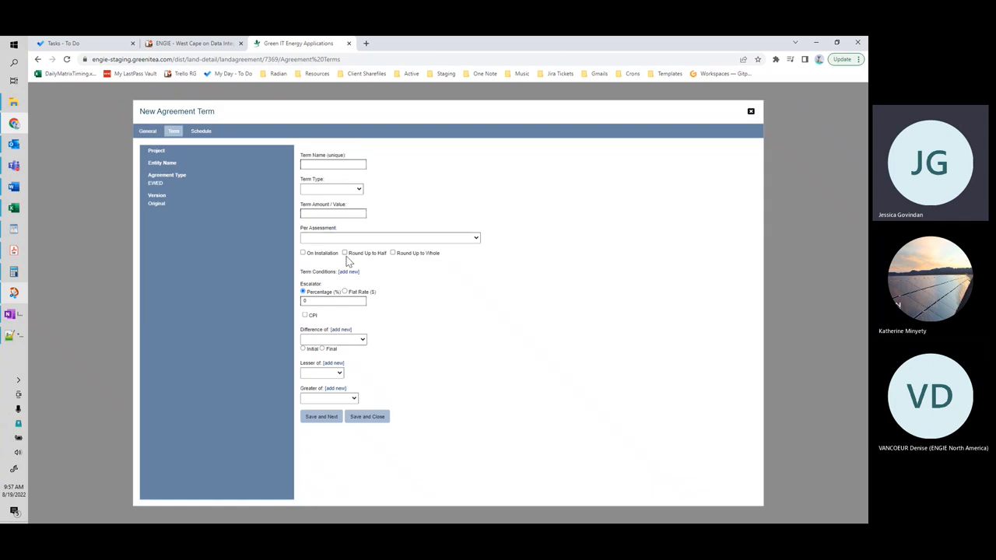
Step: Try the second term's Term Type as Base Rent Advance and as Royalty with an Arrears direction
left_click(352, 189)
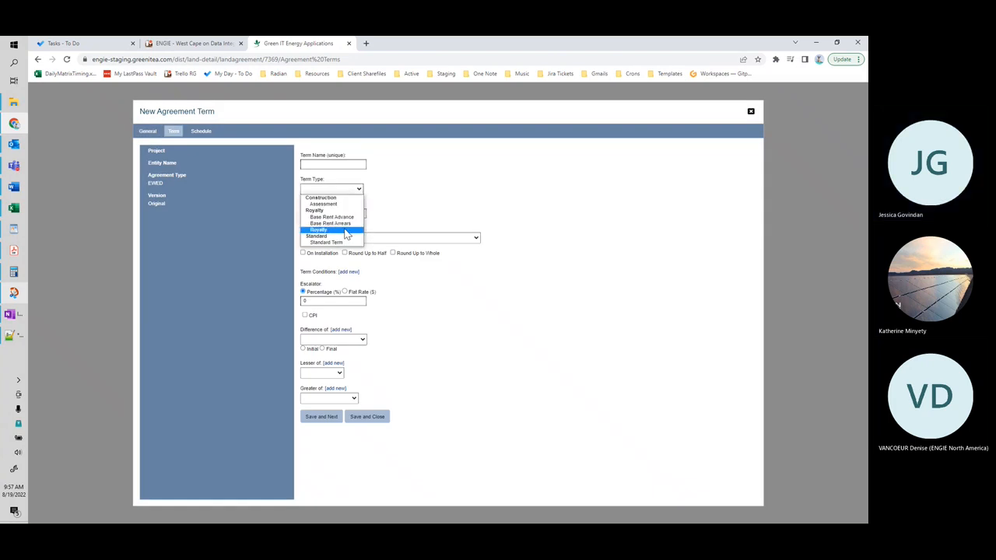
left_click(347, 217)
left_click(354, 191)
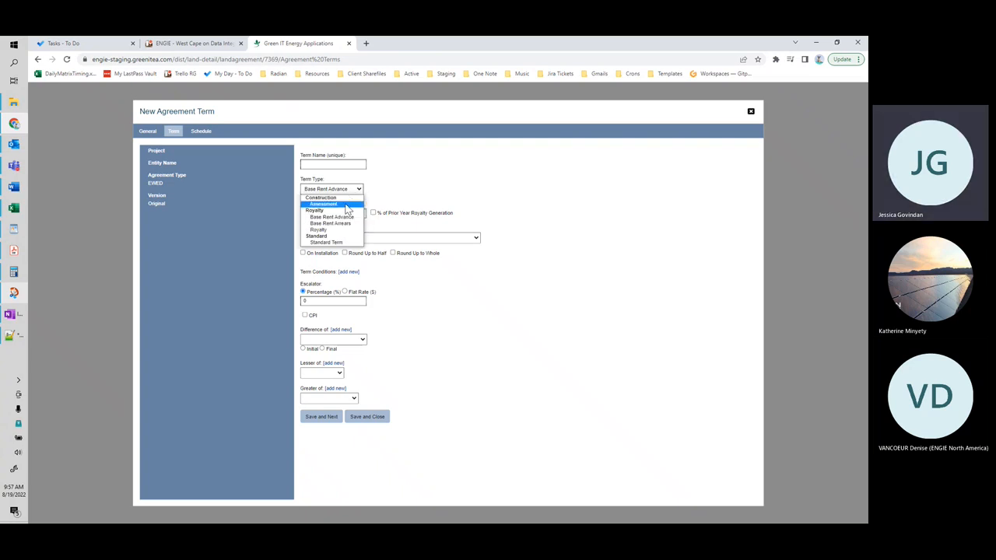
left_click(384, 192)
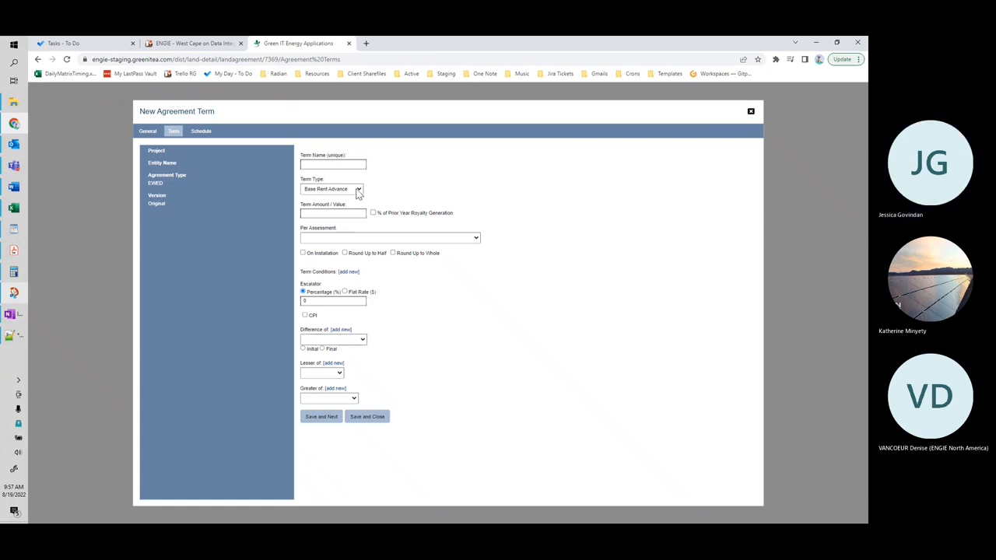
left_click(355, 190)
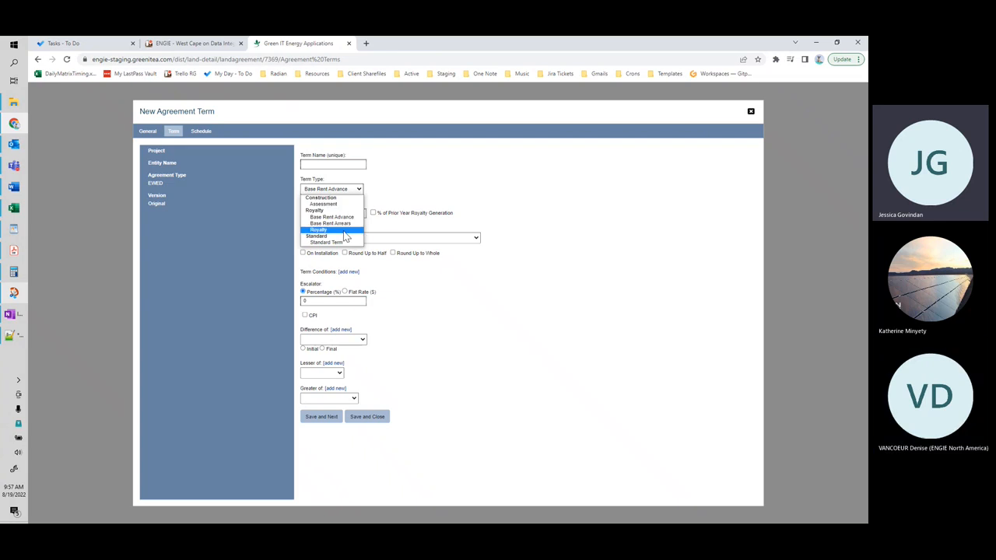
left_click(319, 230)
left_click(363, 319)
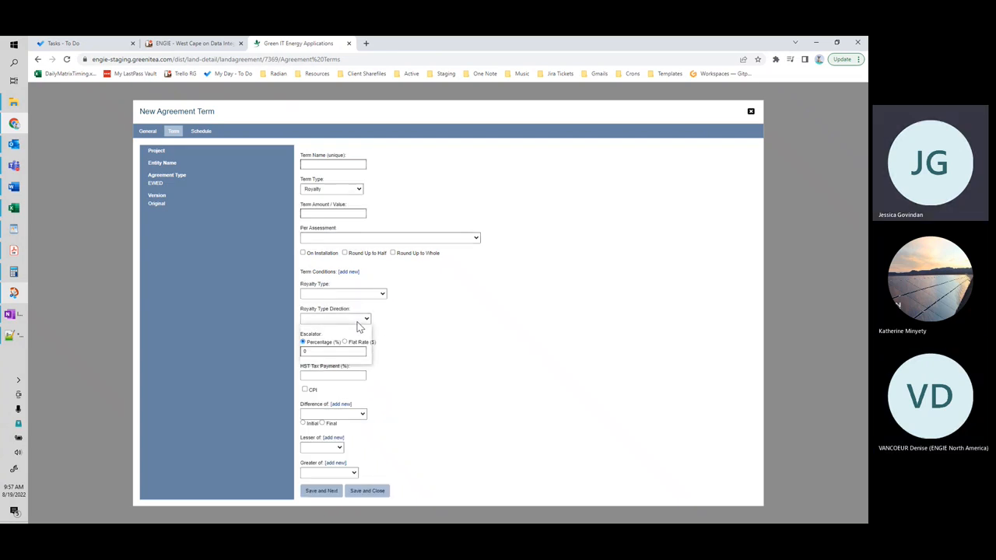
left_click(357, 341)
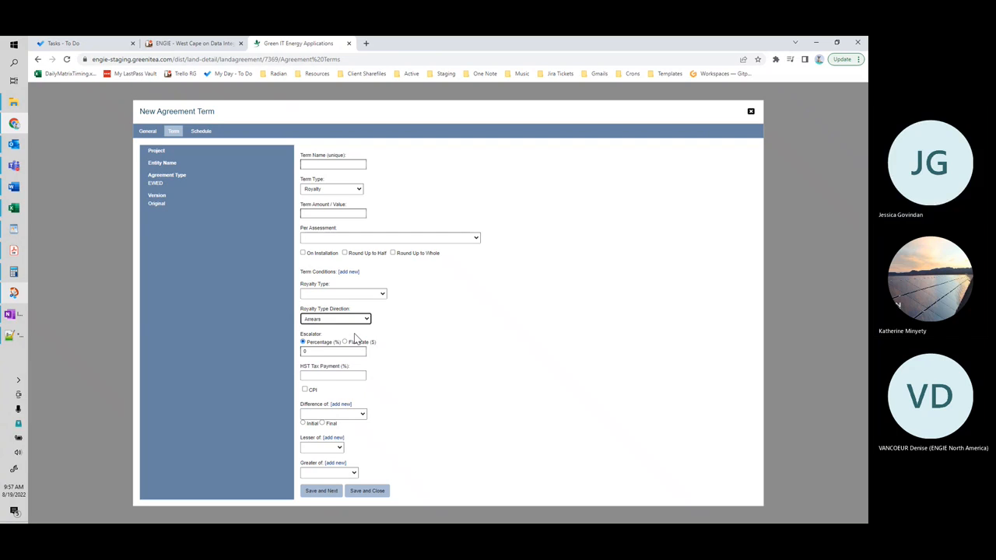
Step: Alternate the second term's Term Type between Base Rent Advance and Royalty to compare the fields each offers
left_click(334, 189)
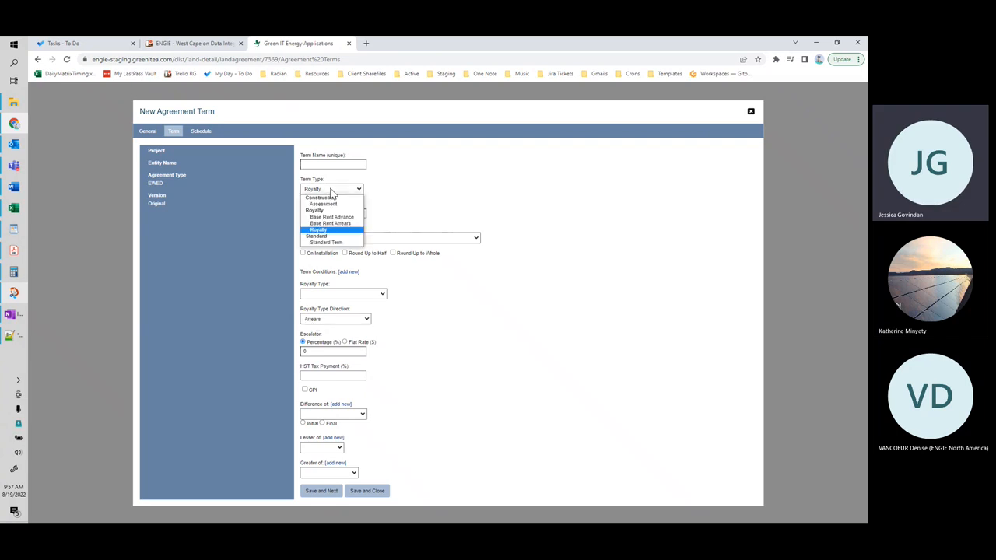
left_click(333, 218)
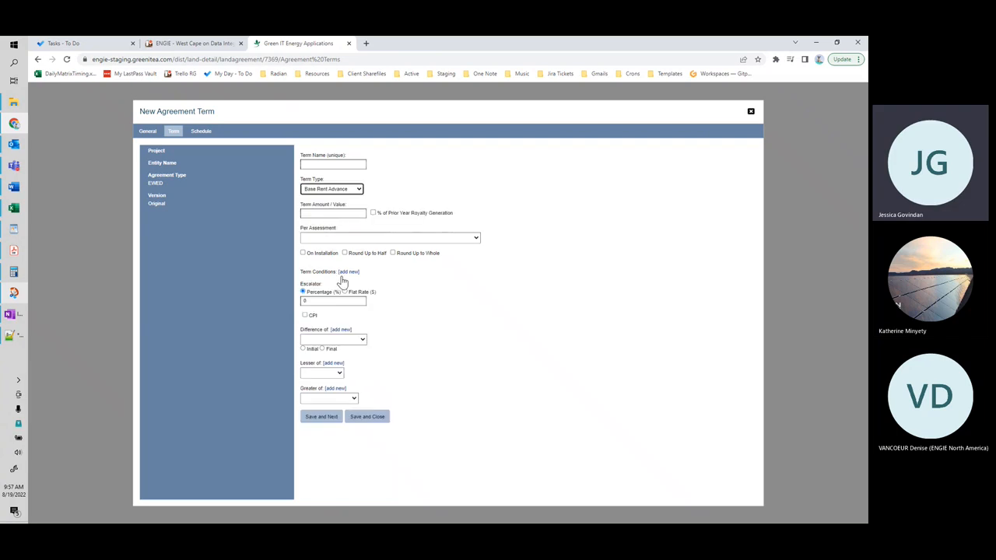
left_click(358, 191)
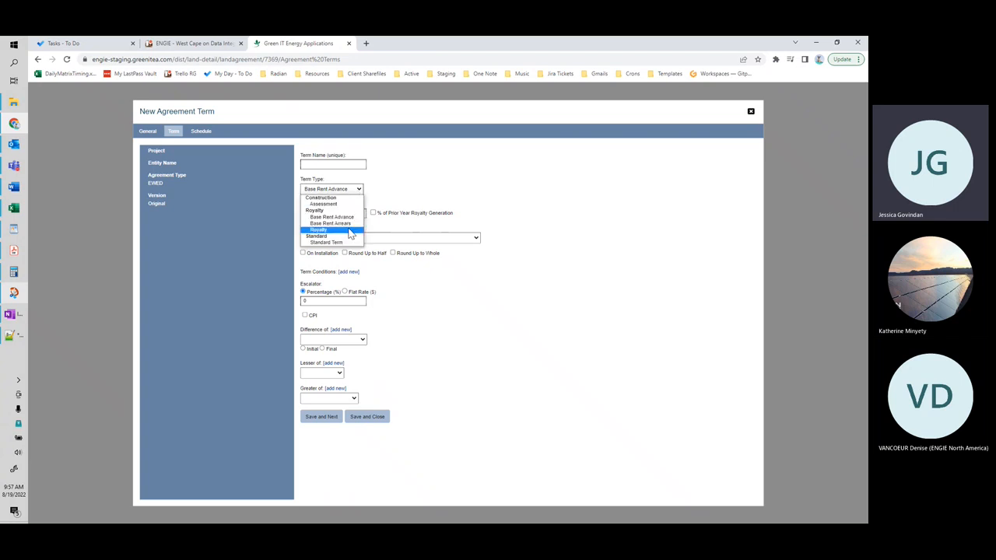
left_click(346, 231)
left_click(352, 323)
left_click(351, 328)
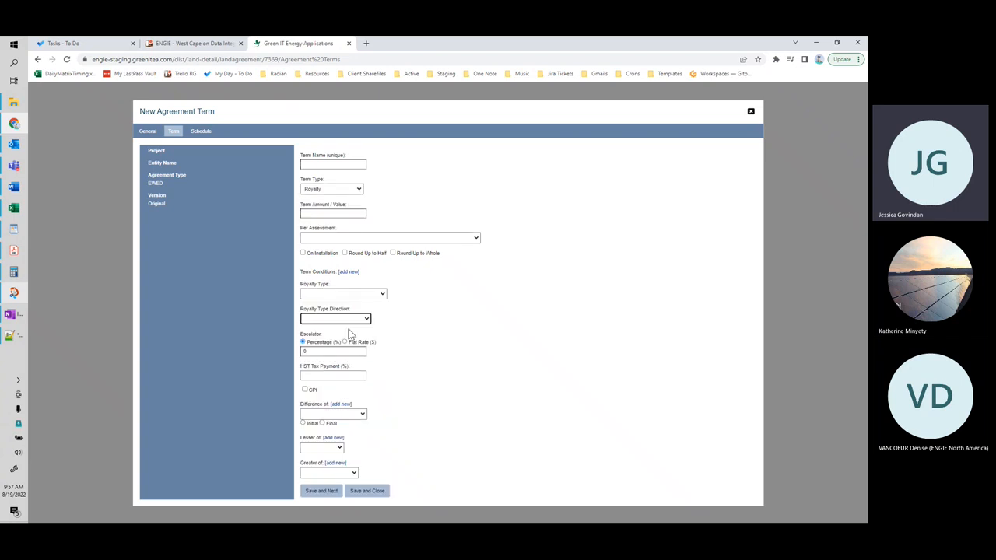
left_click(342, 191)
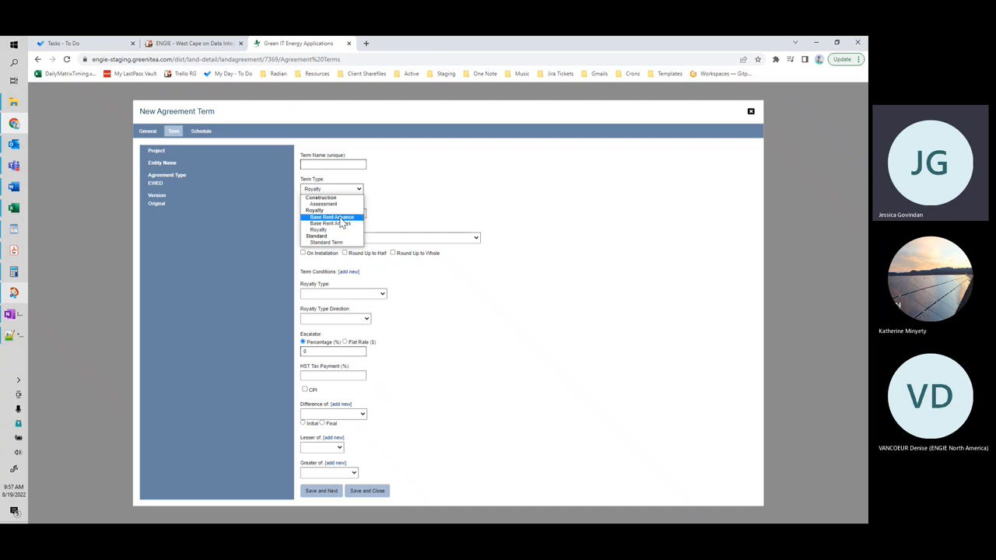
left_click(342, 217)
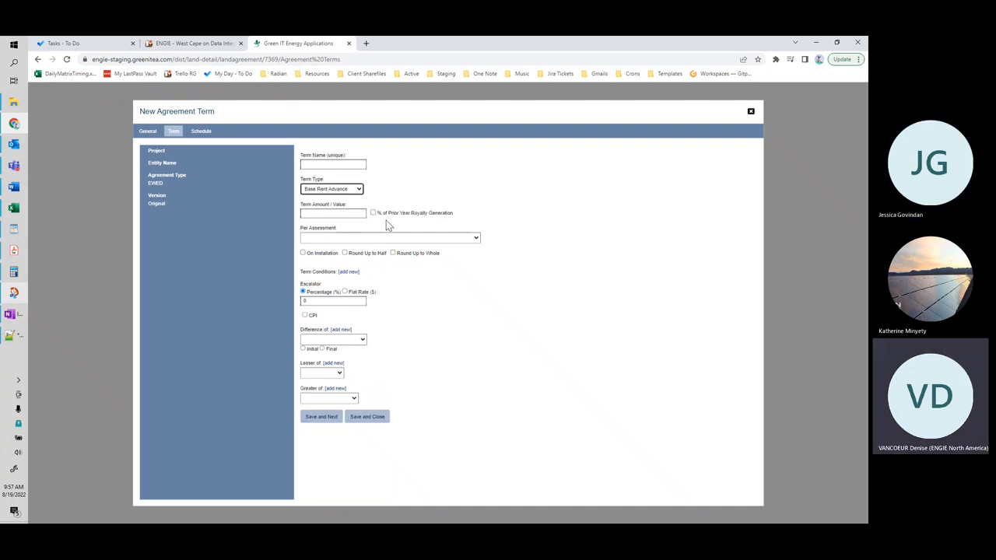
left_click(357, 191)
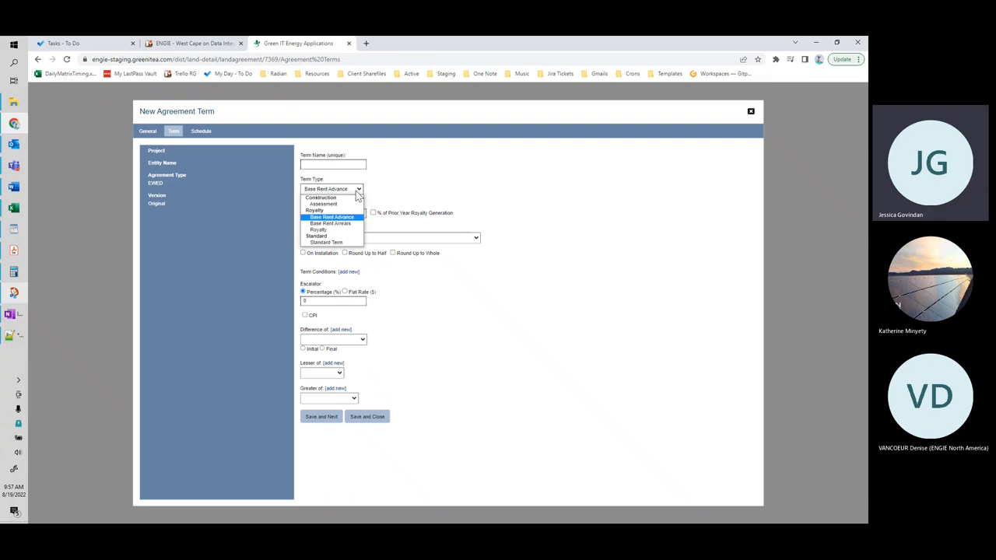
left_click(345, 234)
Step: Enter roy as the second term's name and set its Term Type to Base Rent Advance
left_click(334, 165)
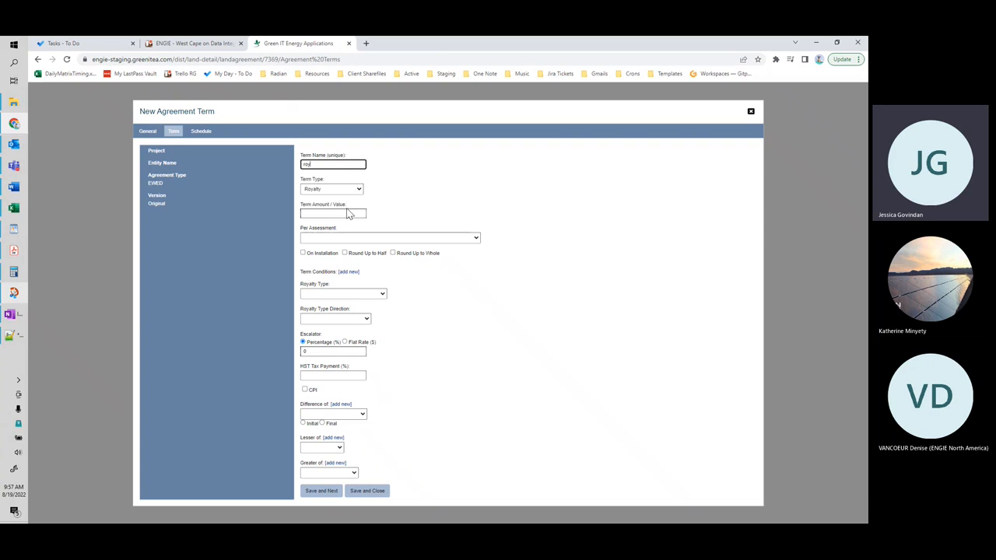
left_click(374, 190)
left_click(357, 190)
left_click(345, 218)
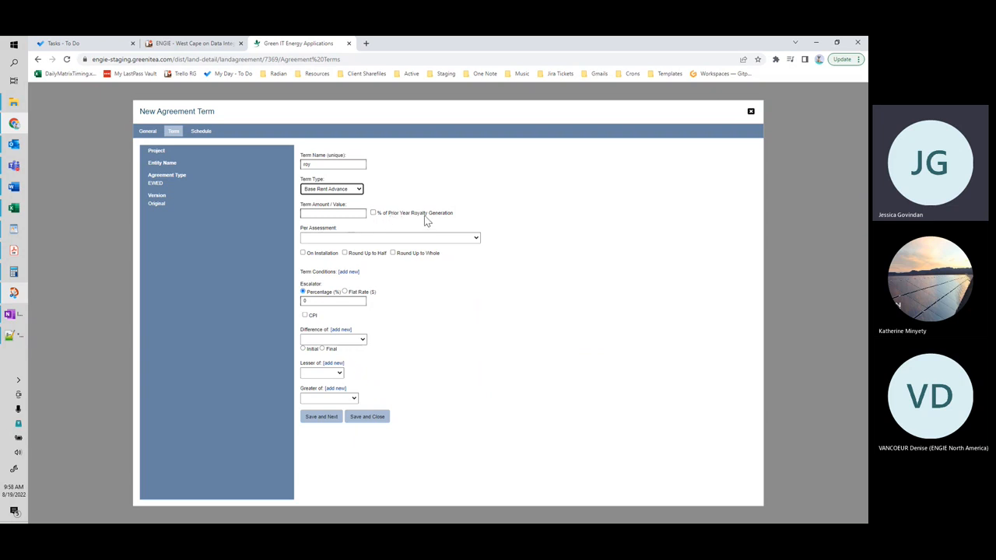
Step: Try the % of Prior Year Royalty Generation option and the Term Amount / Value for the Base Rent Advance term
left_click(354, 214)
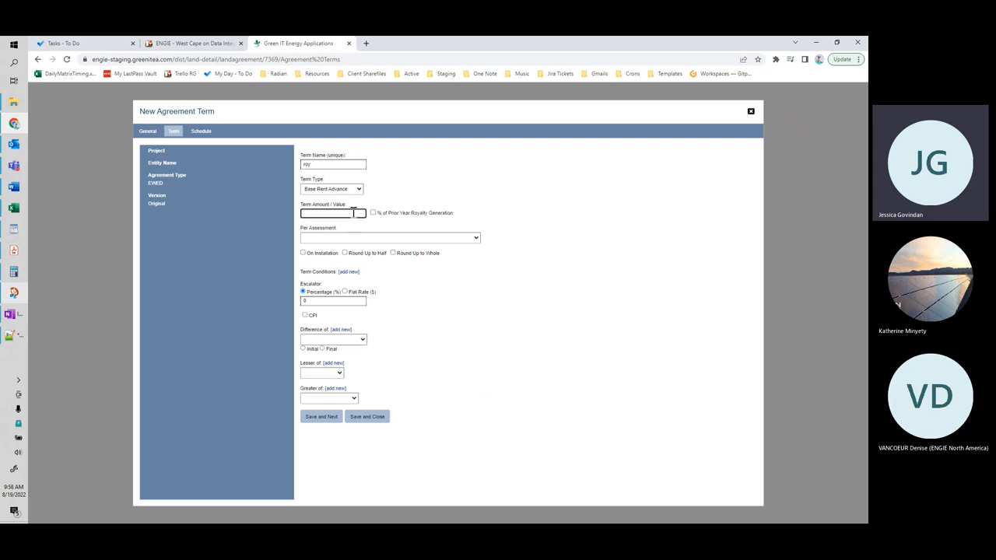
left_click(373, 213)
left_click(336, 210)
left_click(530, 227)
left_click_drag(320, 217, 280, 209)
key("BackSpace")
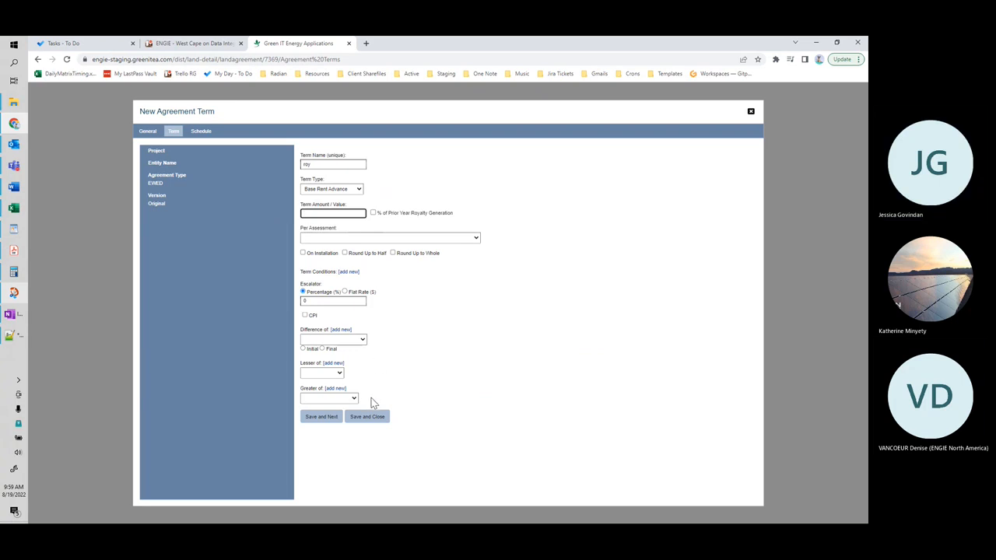
Step: Change the second term's Term Type to Royalty and close the new agreement term without saving
left_click(355, 190)
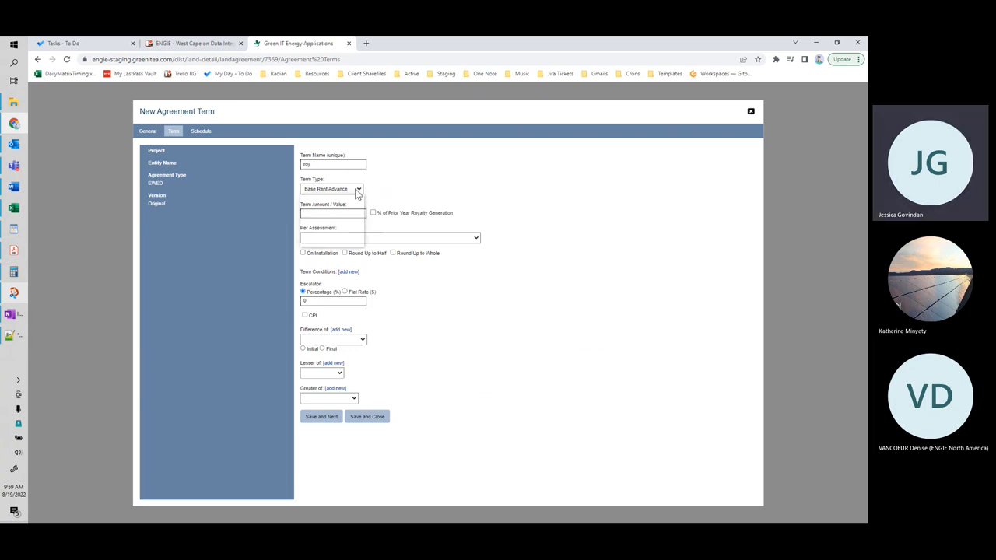
left_click(350, 231)
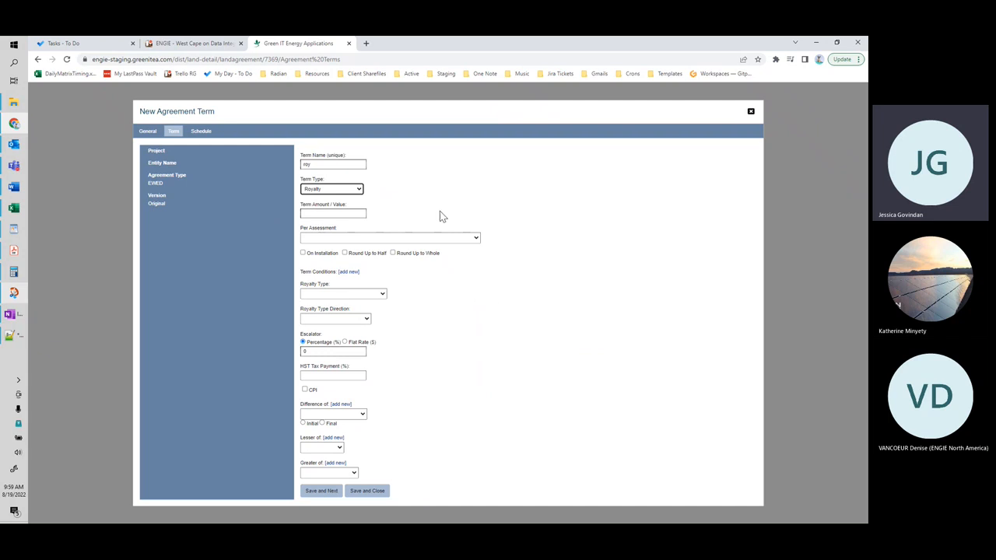
left_click(751, 115)
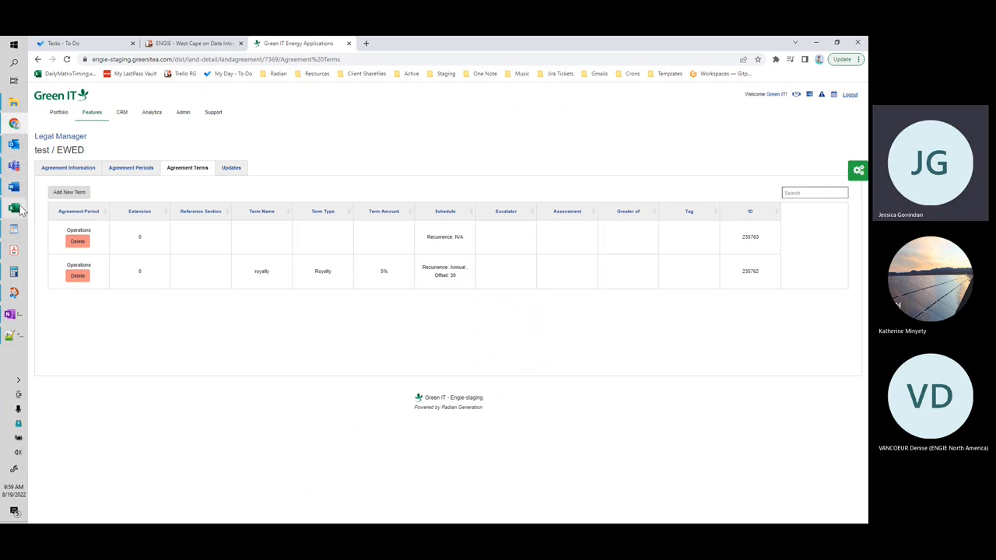
Step: Switch to the ENGIE Land Agreement Template v43-006 workbook in Excel and go to the blank rows below the sample terms
mouse_move(21, 210)
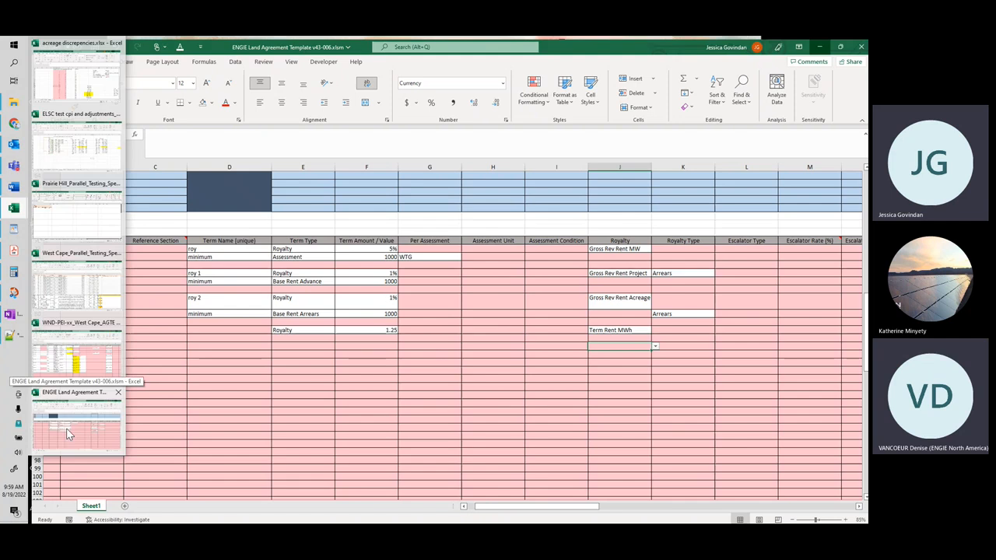
left_click(66, 428)
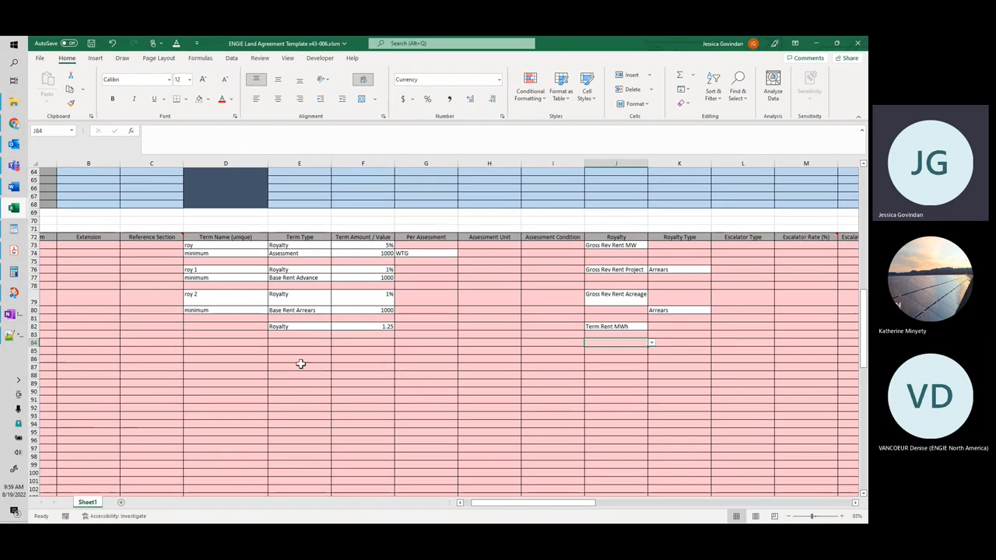
left_click(366, 366)
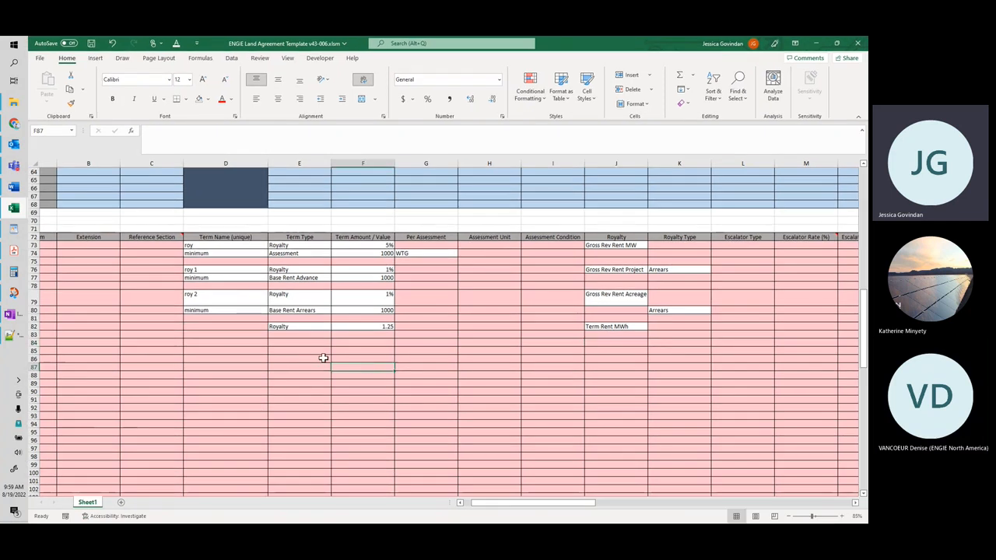
scroll(303, 366, "down", 1)
scroll(257, 359, "down", 1)
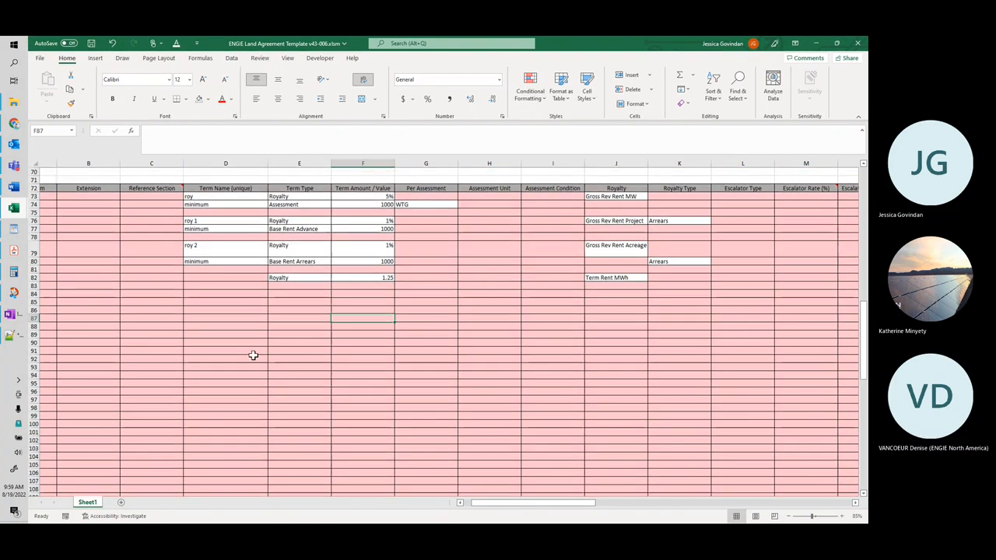
scroll(265, 346, "down", 1)
scroll(273, 315, "up", 1)
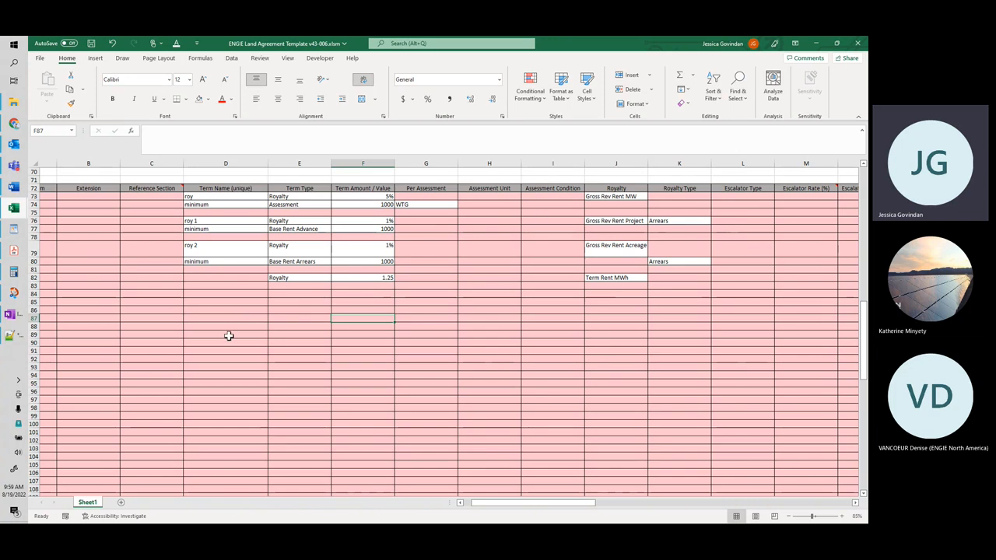
scroll(228, 338, "down", 1)
Step: Enter minimum as the term name in cell D87, below the sample terms
left_click(256, 294)
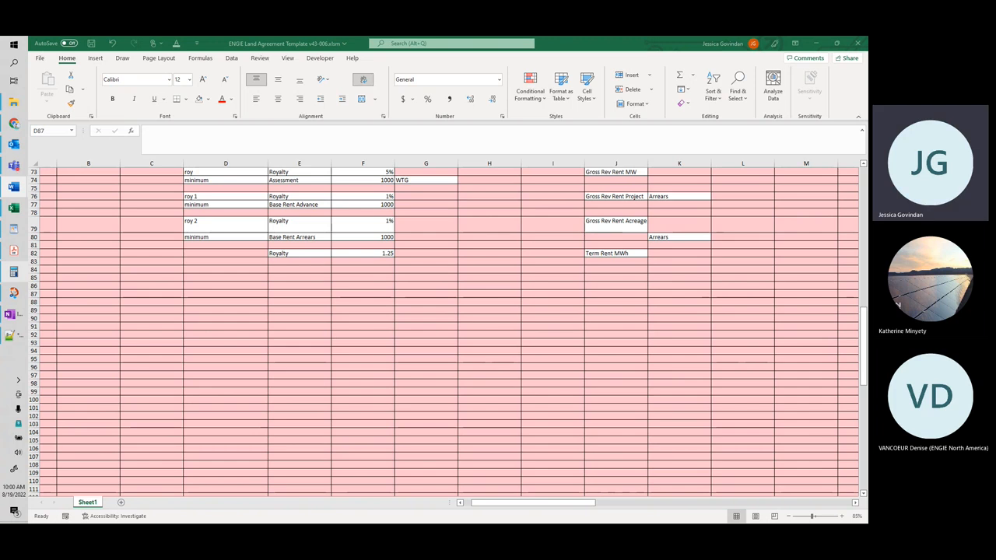
scroll(254, 296, "down", 3)
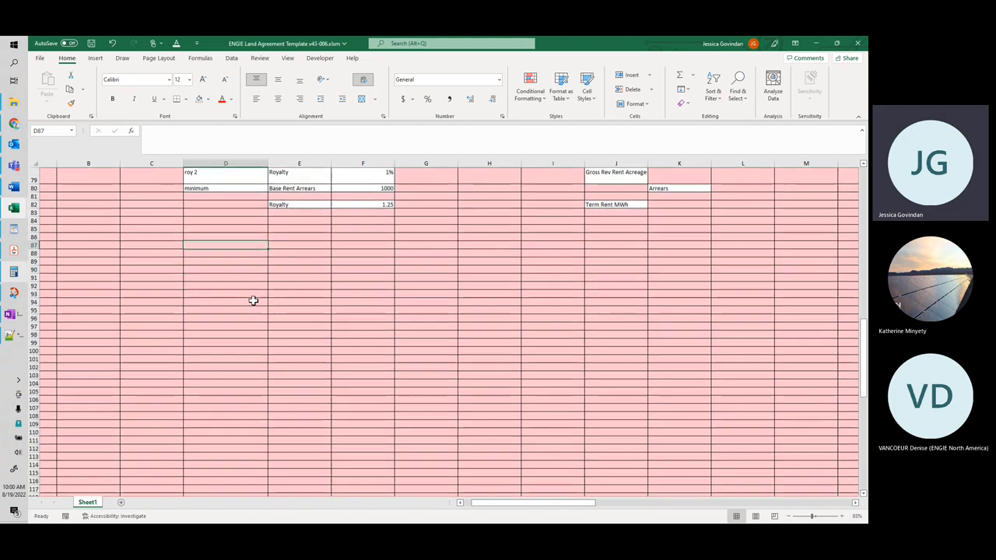
scroll(244, 280, "up", 4)
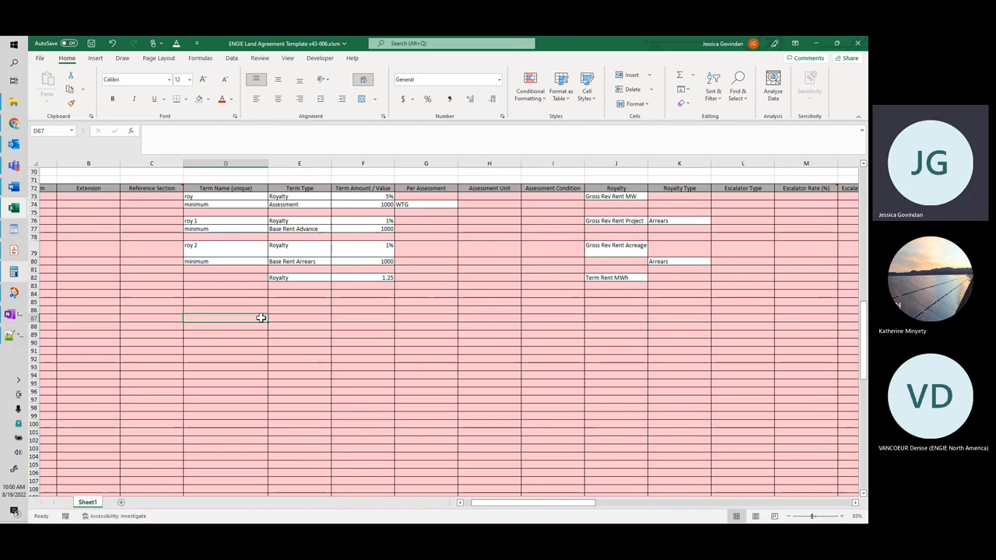
type("ro")
key("BackSpace")
key("BackSpace")
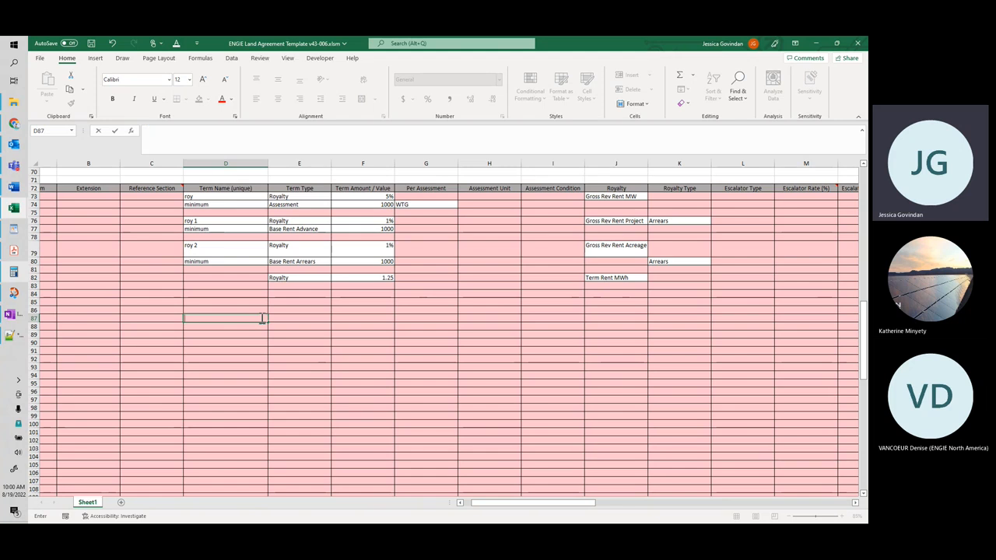
type("minimum")
key("Tab")
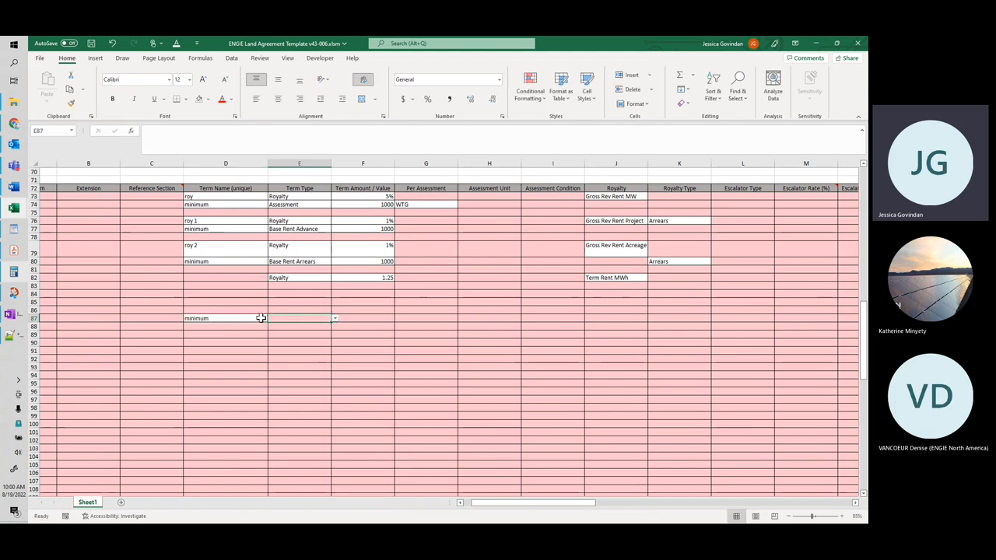
Step: Set the row 87 minimum term's Term Type to Standard Term and its Term Amount / Value to 1000
left_click(336, 319)
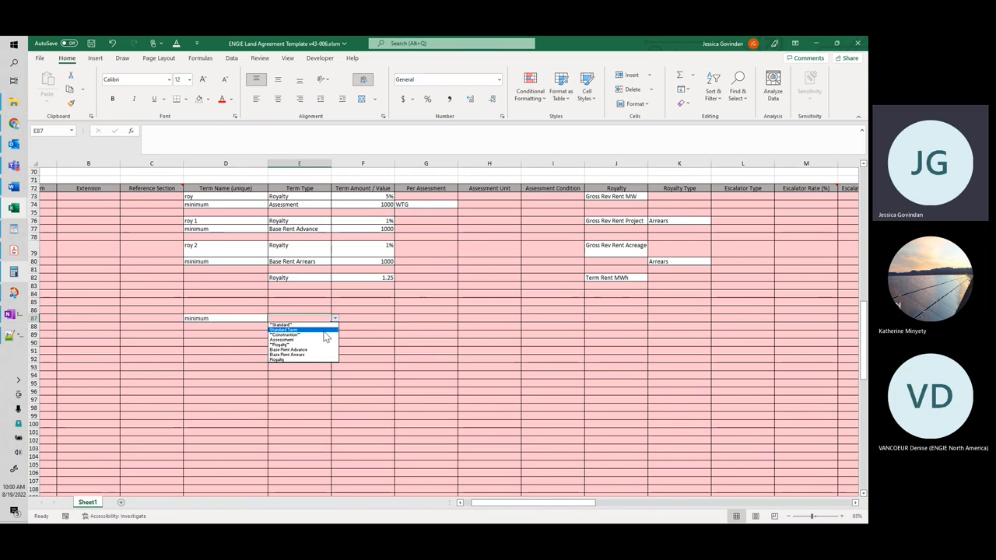
left_click(326, 331)
left_click(363, 317)
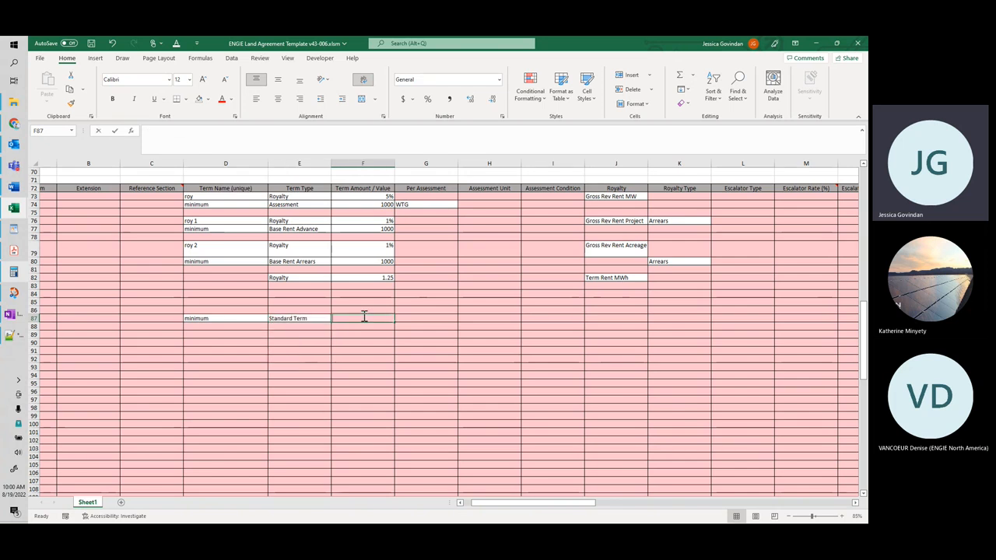
type("1000")
left_click_drag(489, 506, 508, 507)
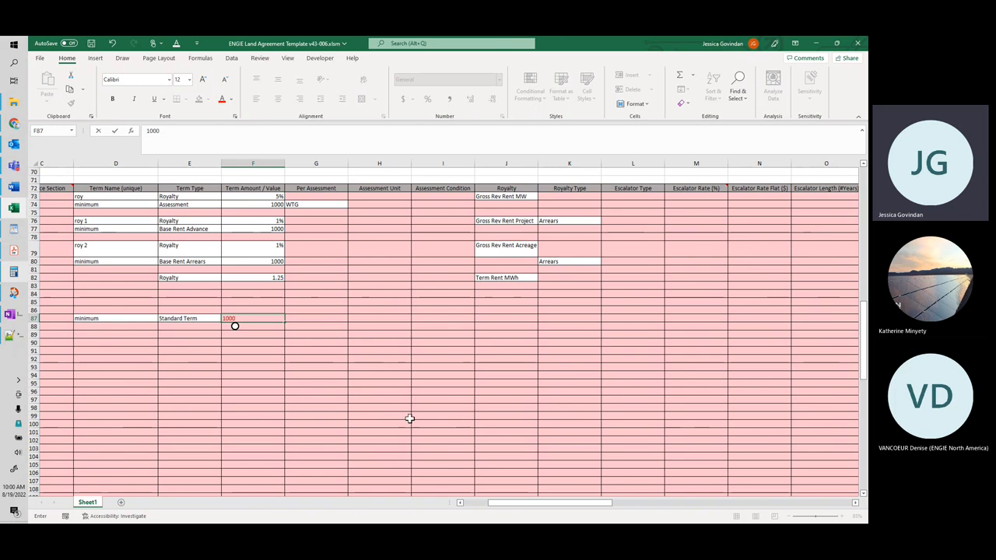
left_click(490, 319)
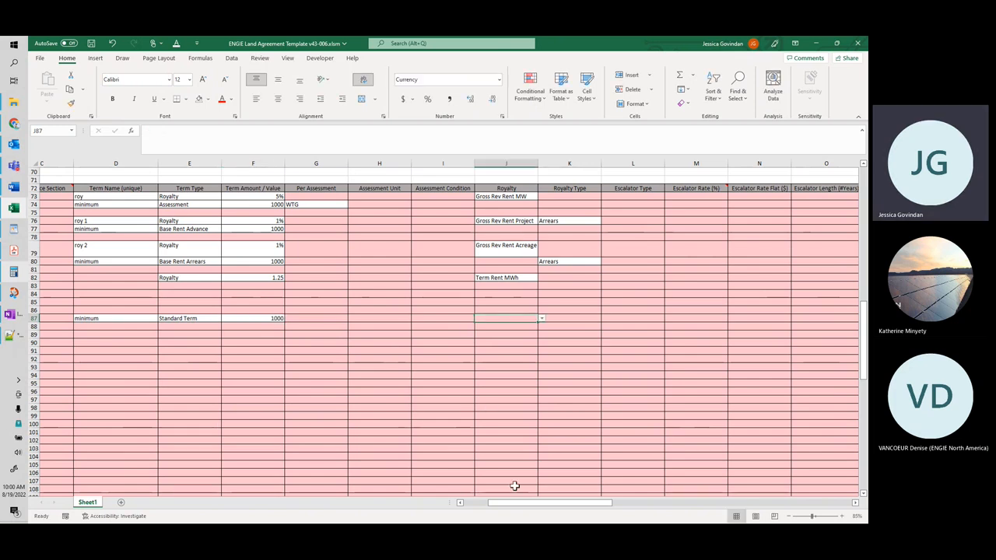
Step: Examine the choices offered for Escalator Type in L86 and for CPI ? in P87
left_click_drag(516, 503, 576, 509)
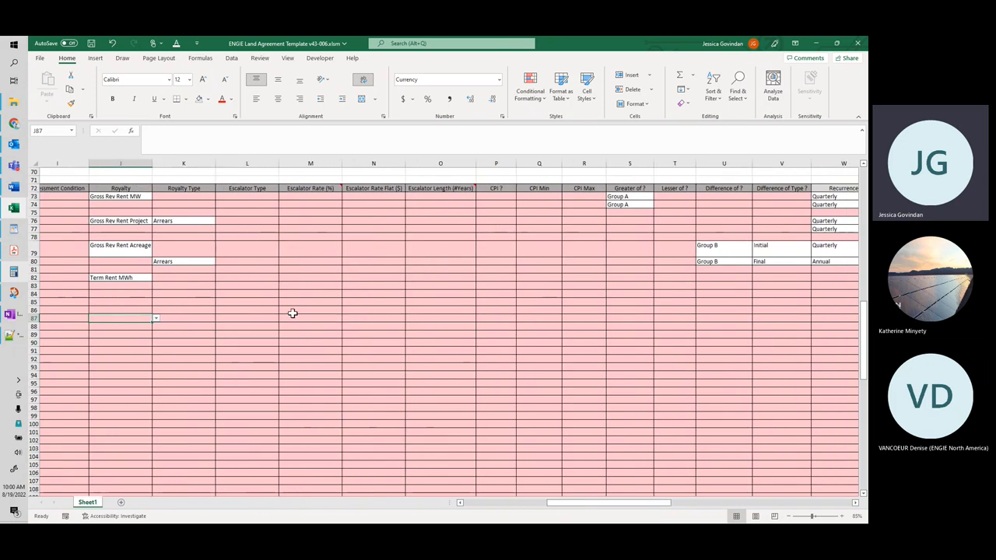
left_click(265, 312)
left_click(283, 311)
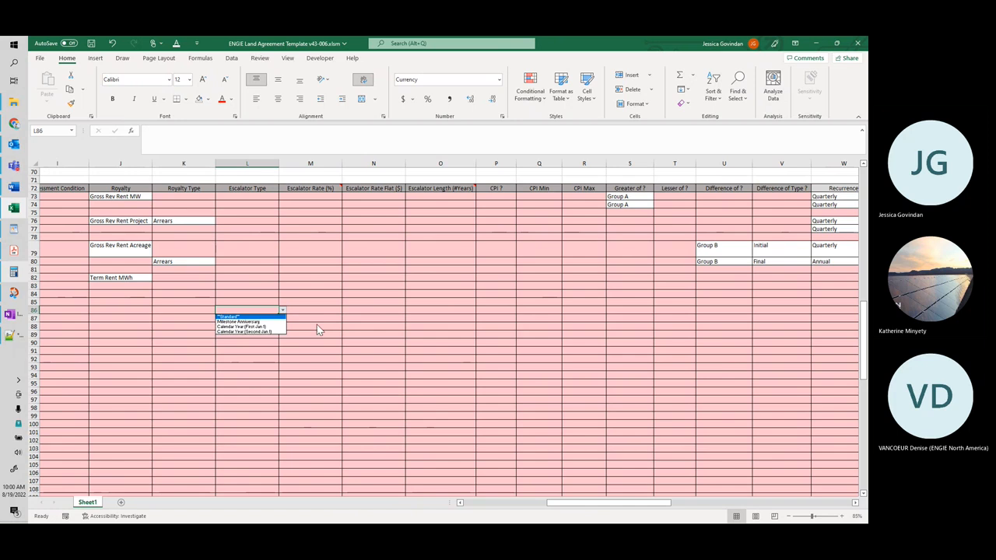
left_click(317, 325)
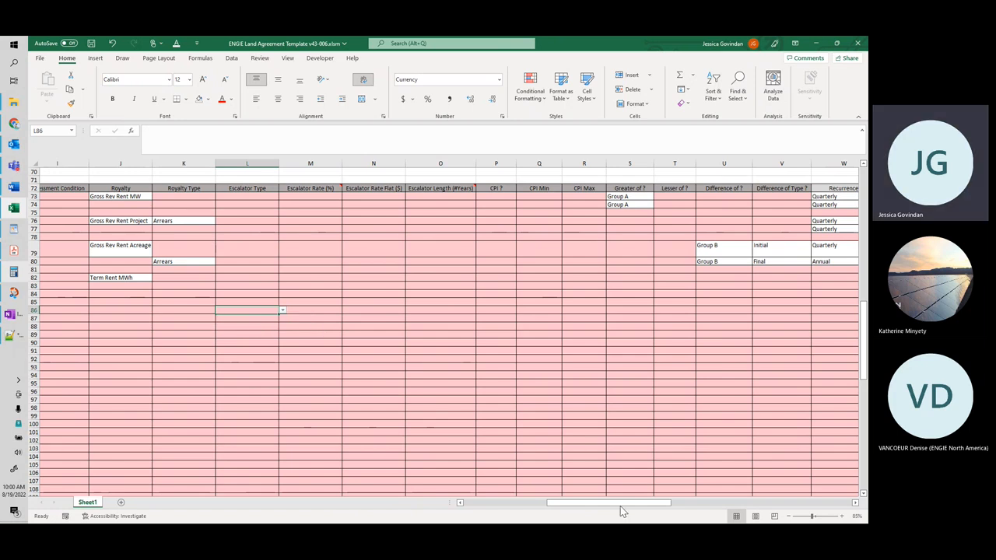
left_click_drag(619, 505, 597, 509)
left_click(349, 319)
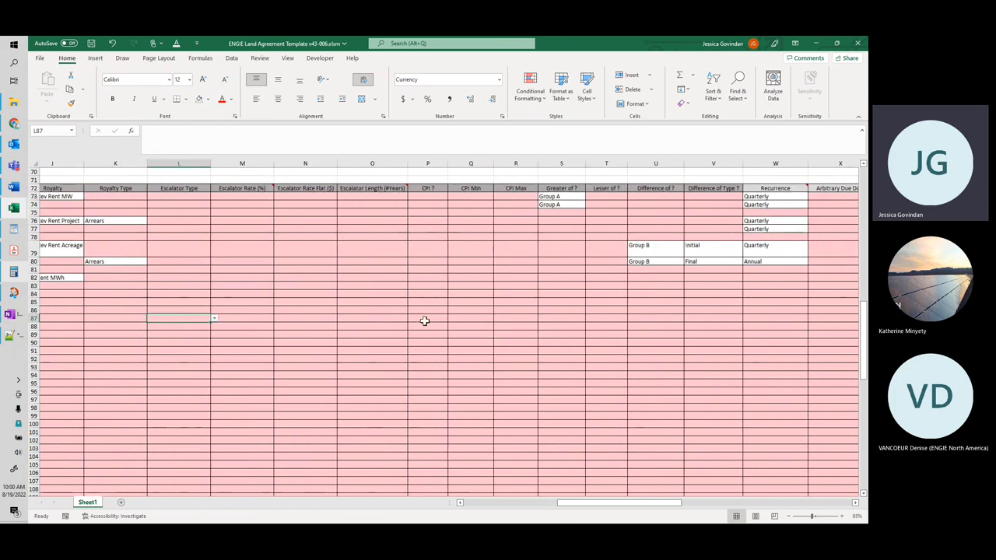
left_click(431, 318)
left_click(451, 318)
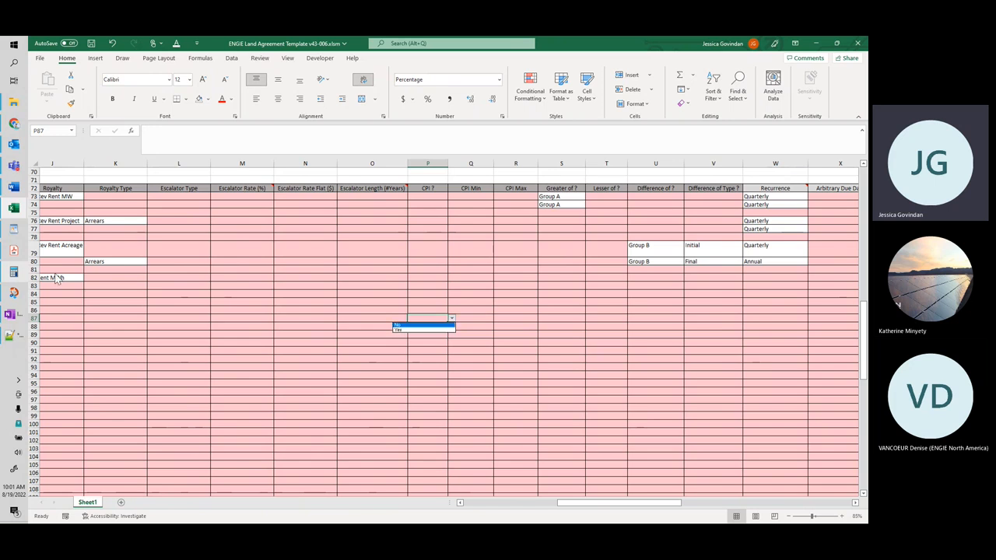
Step: Switch to the TX-09 EWED agreement PDF in Acrobat, mark the Consumer Price Index wording in section 5.2, and return to the workbook
left_click(16, 252)
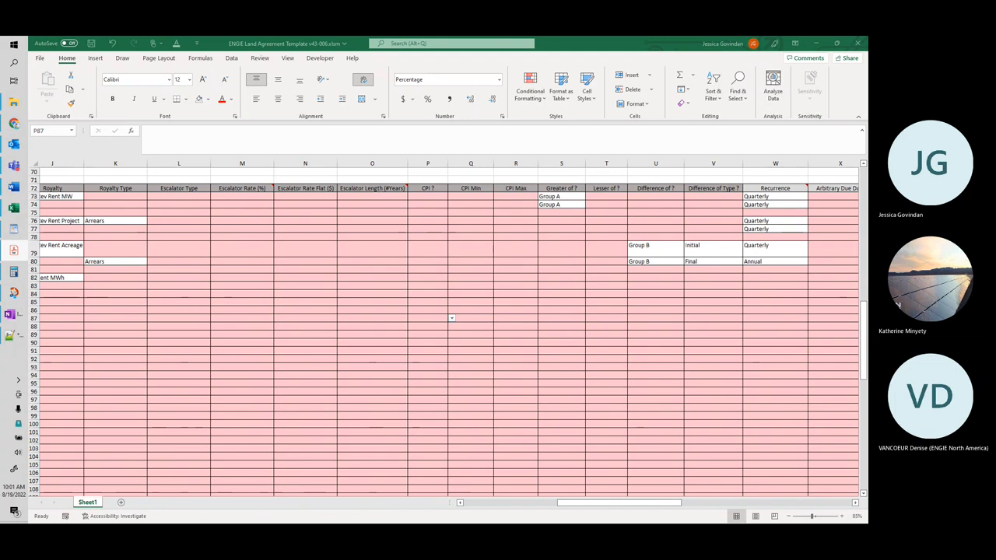
left_click_drag(0, 59, 220, 44)
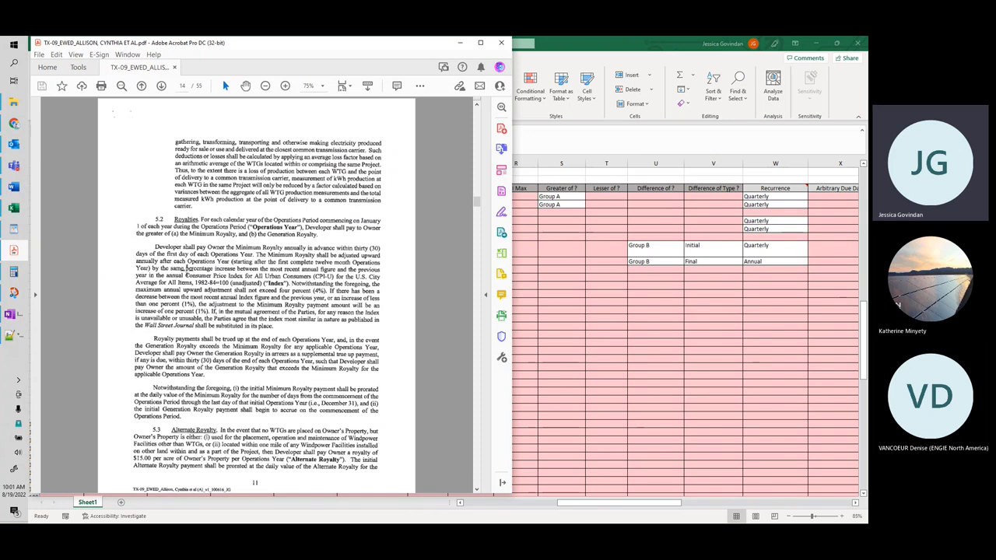
left_click_drag(183, 275, 348, 278)
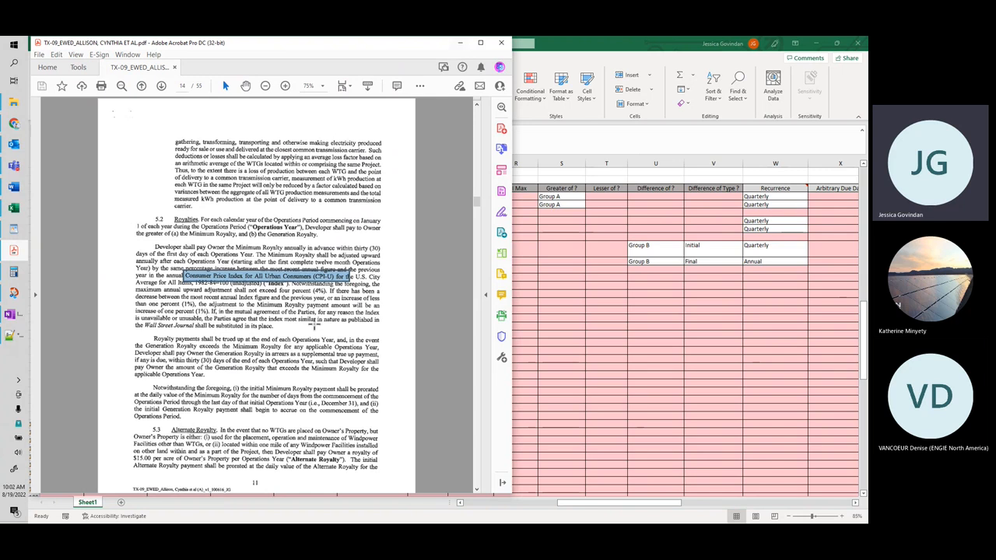
left_click(460, 43)
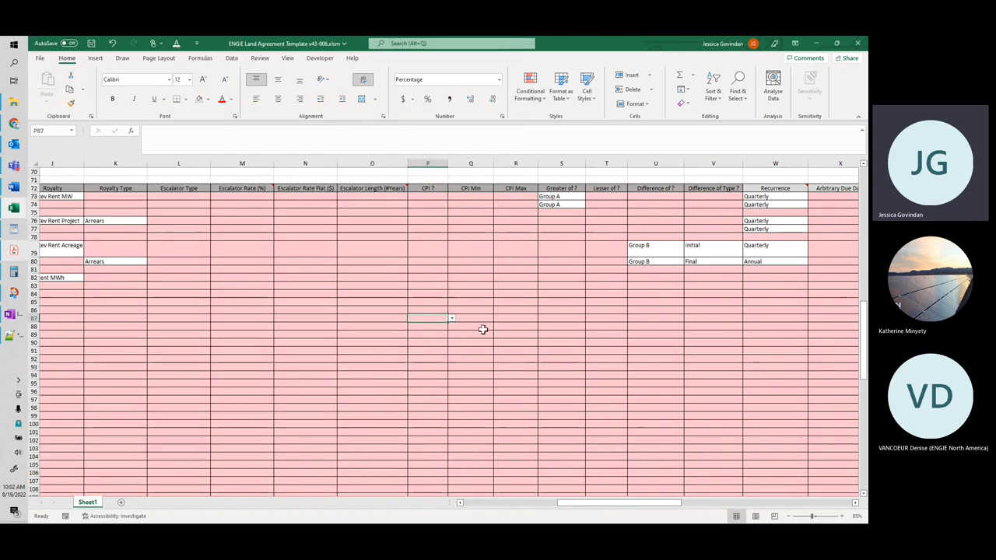
Step: Set CPI ? to Yes for the minimum term in row 87
left_click(451, 319)
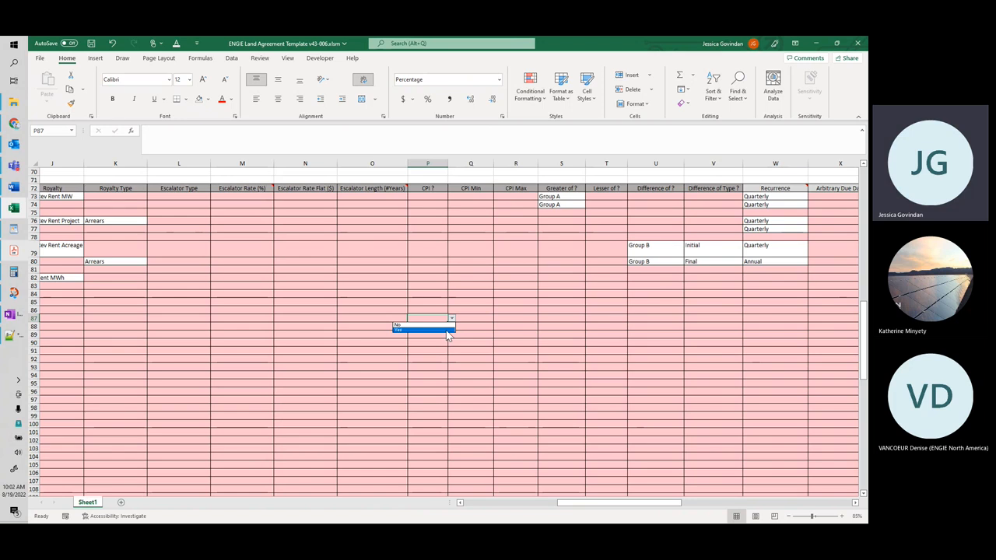
left_click(448, 331)
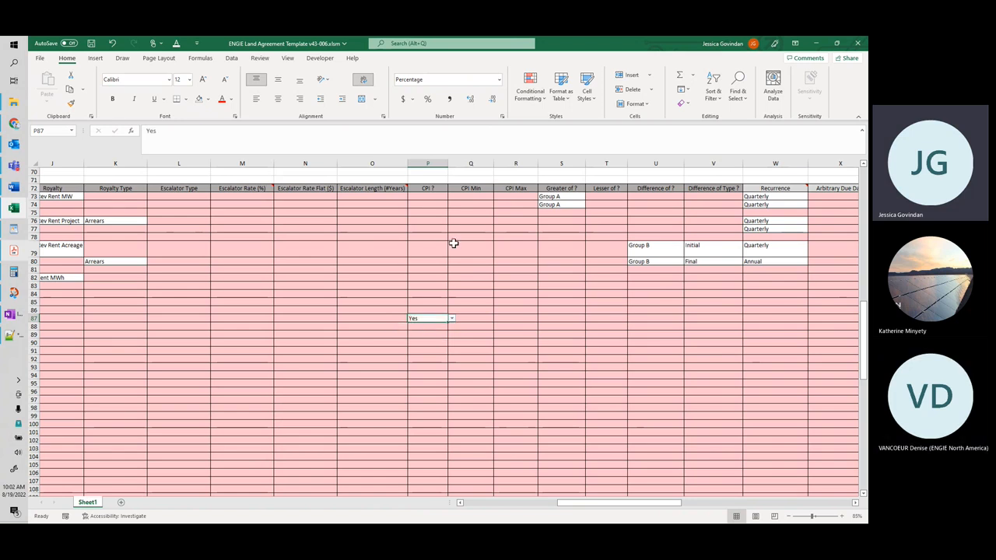
Step: Enter CPI temporarily in cell P70, paste it into the minimum term's CPI ? cell P87, and clear P70
left_click(441, 174)
type("CPI")
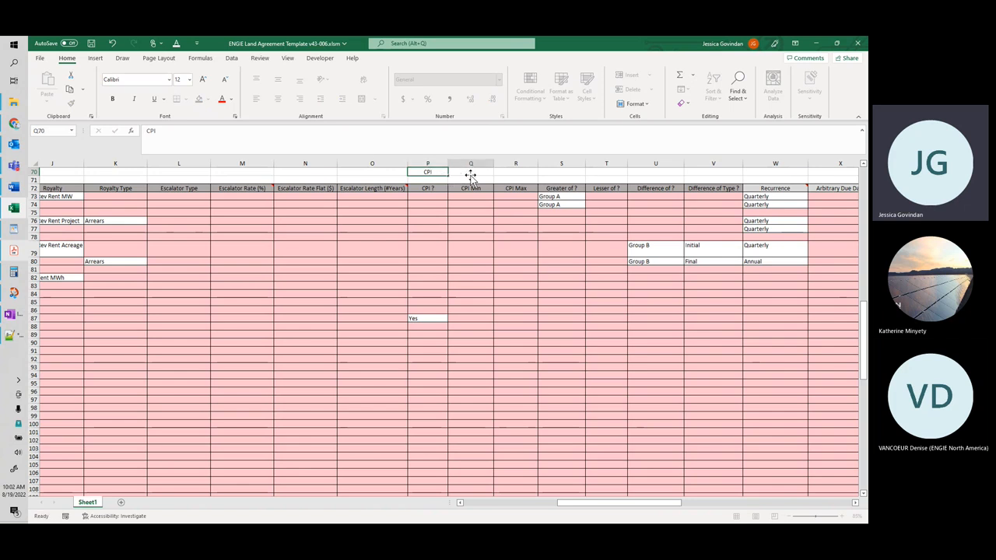
key("ctrl+Return")
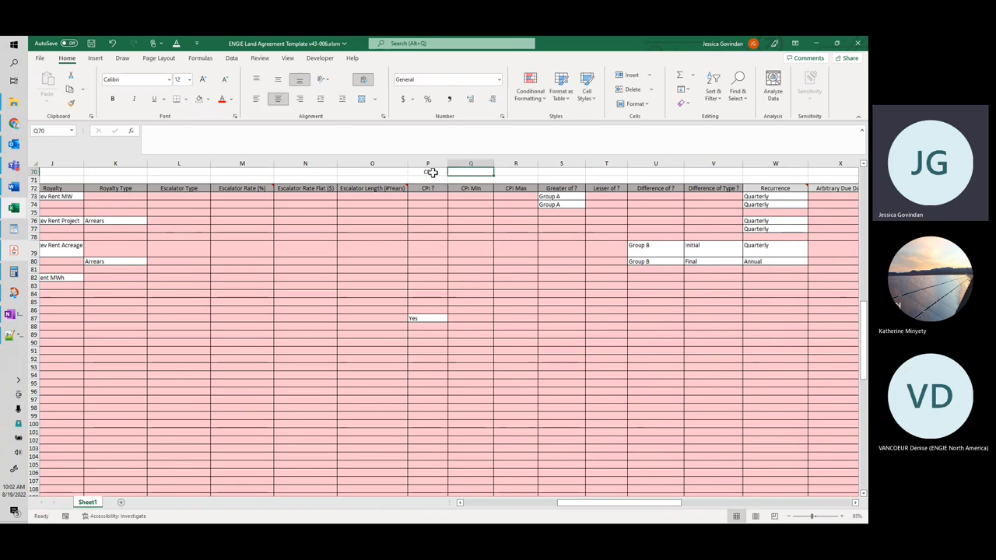
key("ctrl+c")
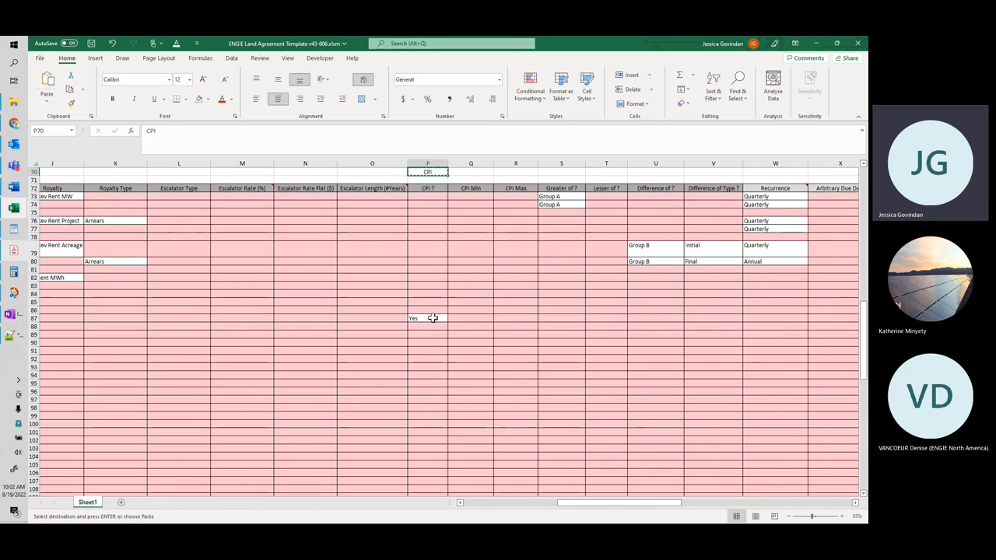
right_click(432, 319)
mouse_move(529, 320)
left_click(543, 369)
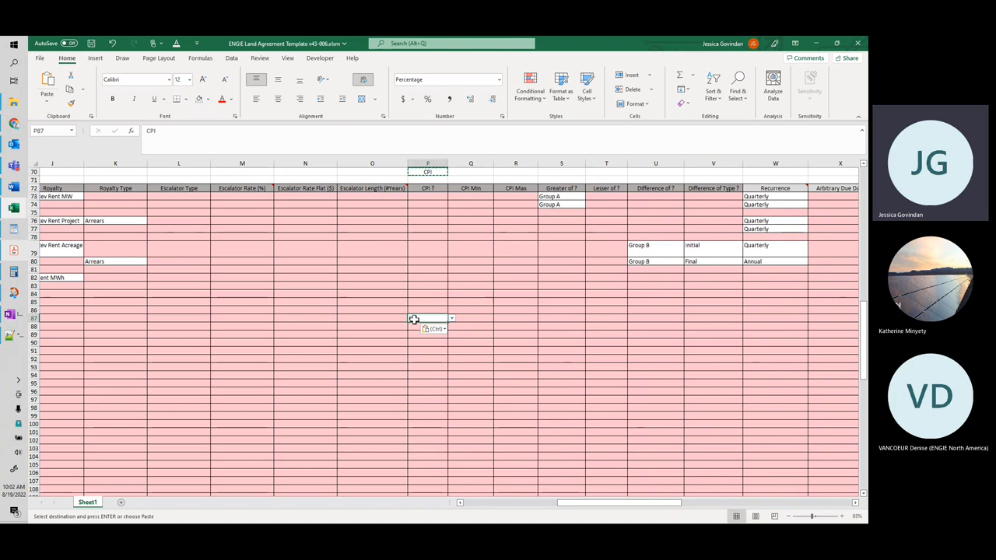
left_click(439, 172)
key("Delete")
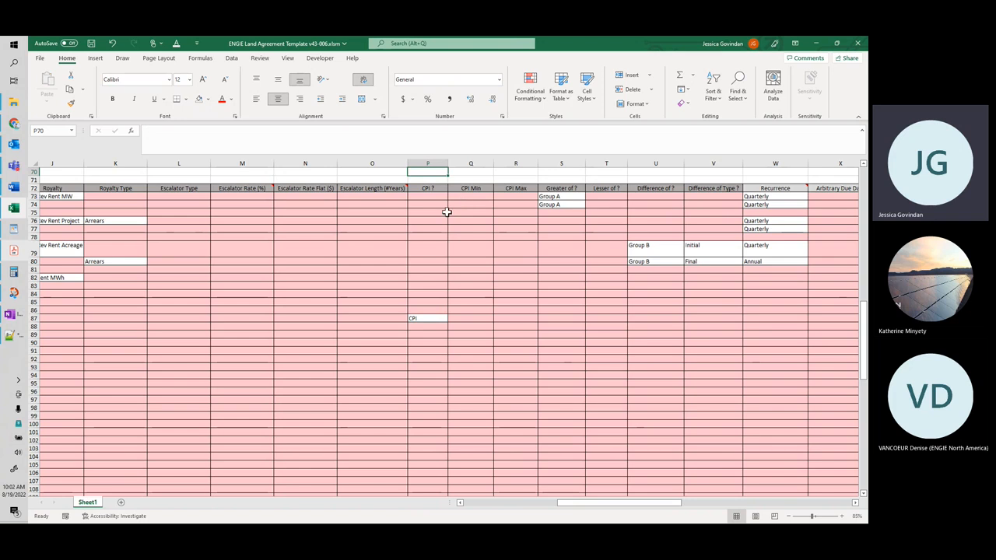
Step: Set CPI ? to Yes in cell P88, directly below the CPI entry in row 87
left_click(434, 326)
left_click(452, 327)
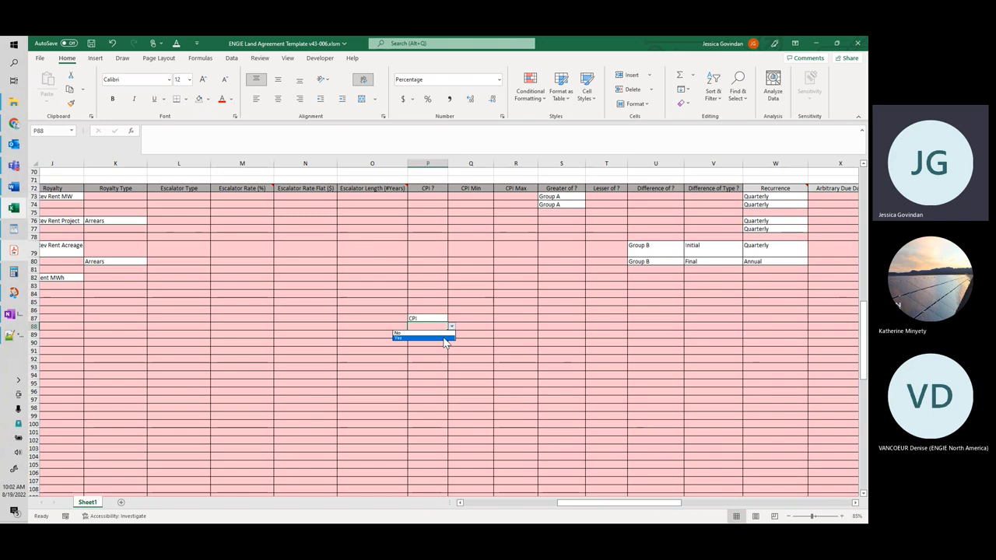
left_click(444, 339)
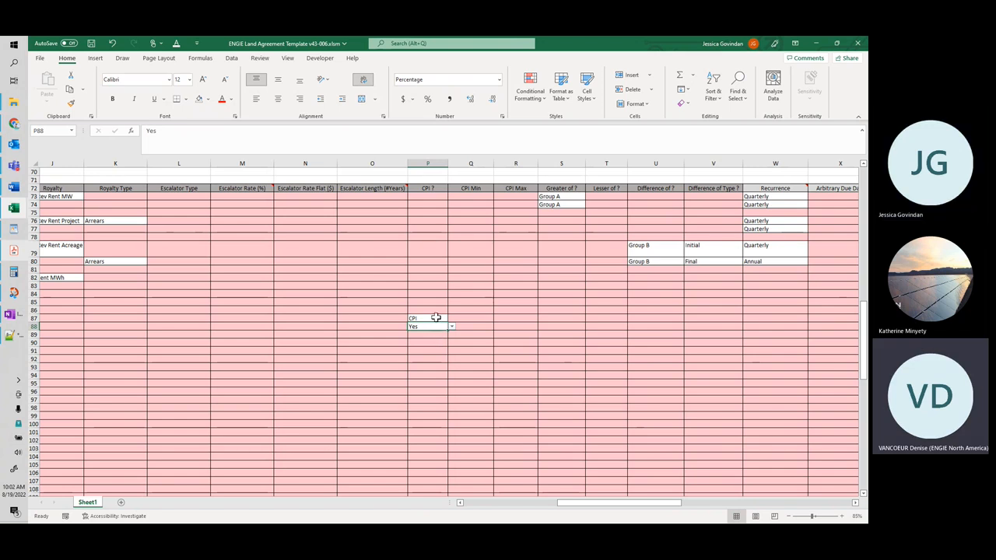
left_click(434, 318)
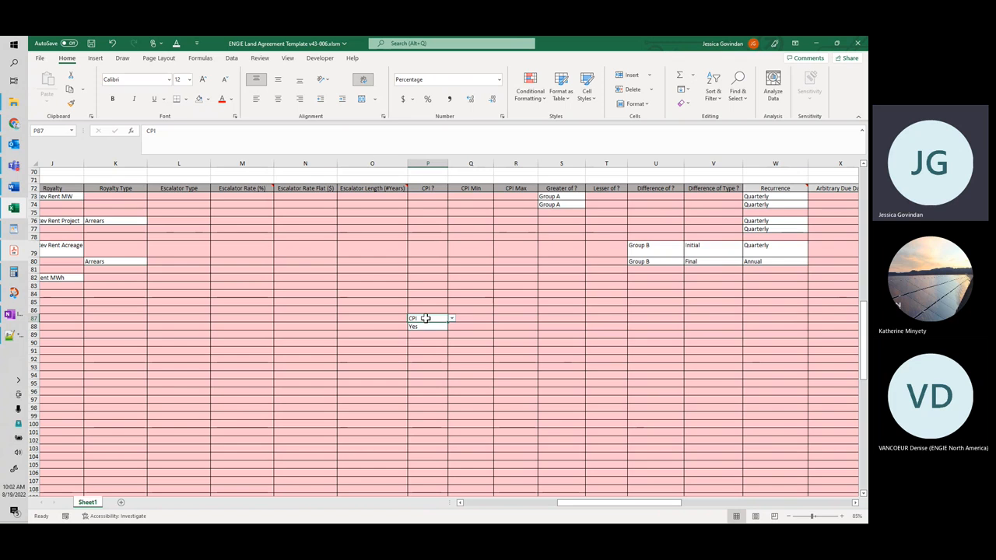
Step: Switch to Green IT in Chrome, open the Royalty CPI page in a new browser tab, and display the default CPI index's monthly values
left_click(816, 43)
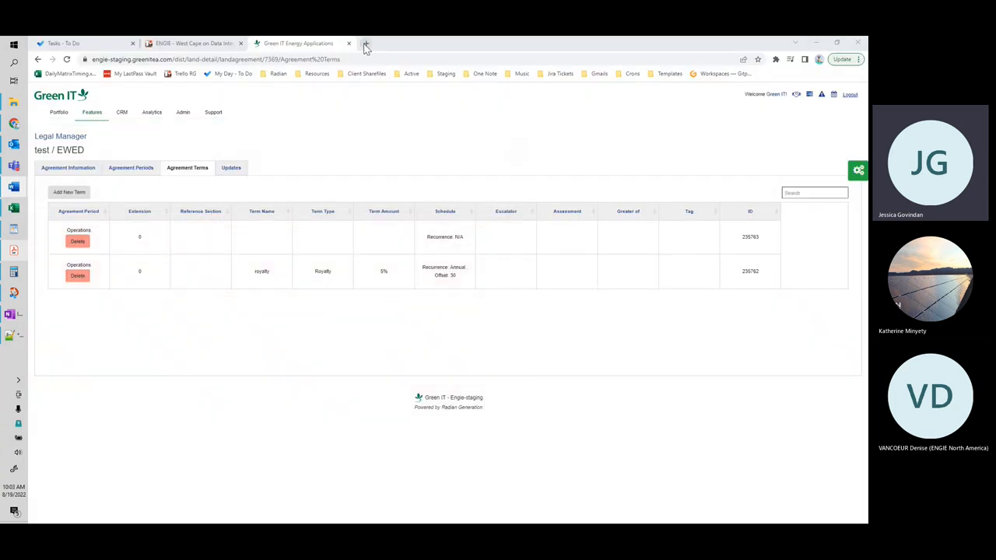
left_click(91, 113)
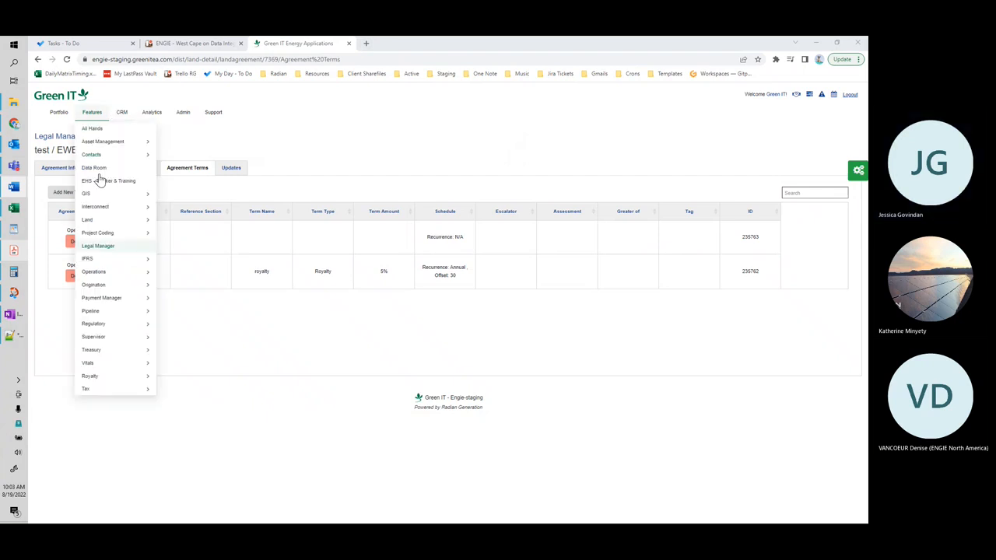
mouse_move(152, 378)
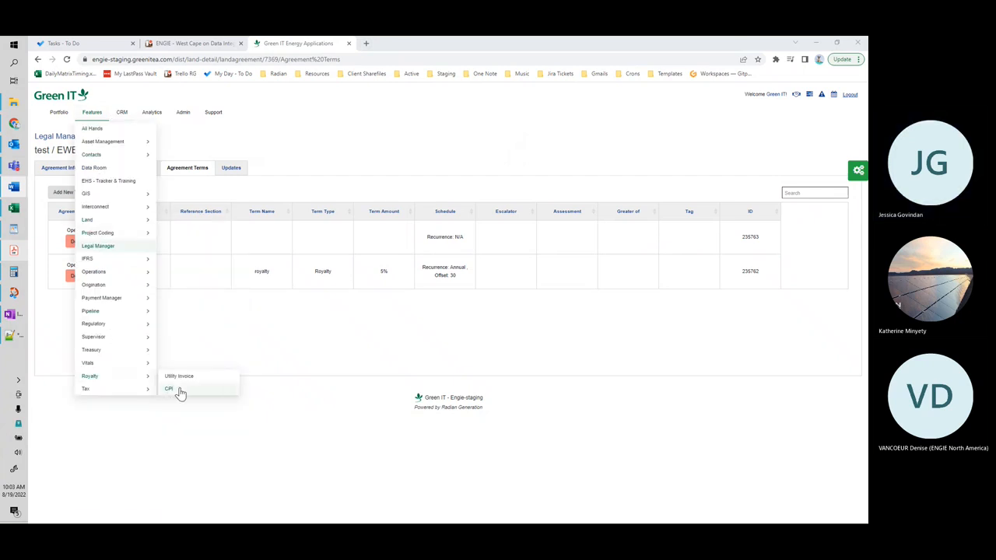
right_click(181, 393)
left_click(207, 398)
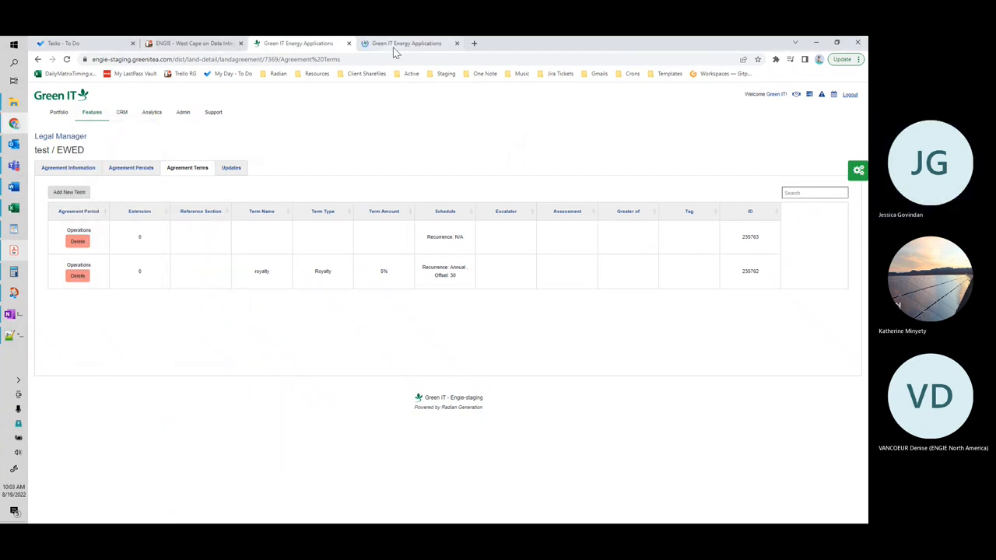
left_click(393, 48)
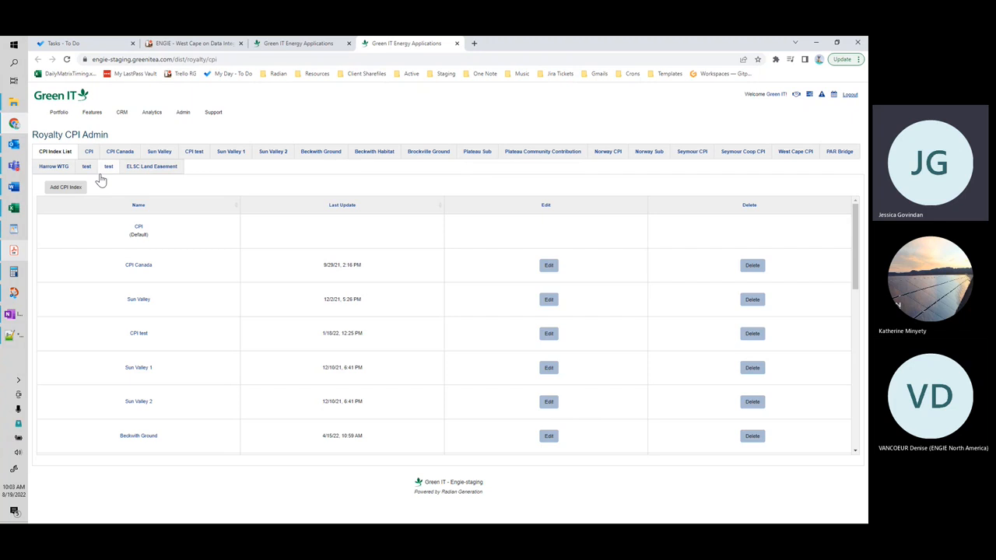
left_click(90, 153)
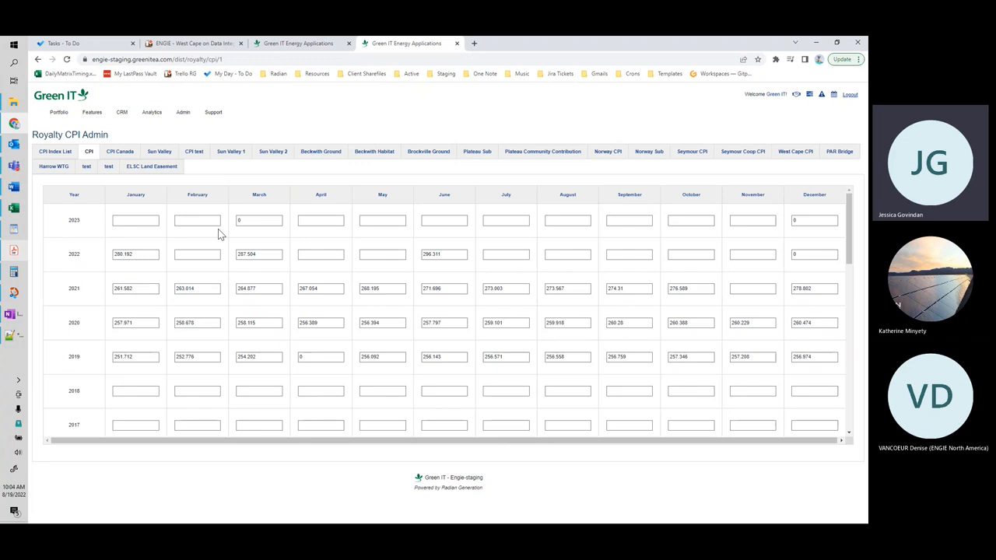
Step: Return to the EWED agreement terms page and then the Excel template, and review CPI ? cells P87 and P88 alongside the neighbouring term columns
mouse_move(306, 44)
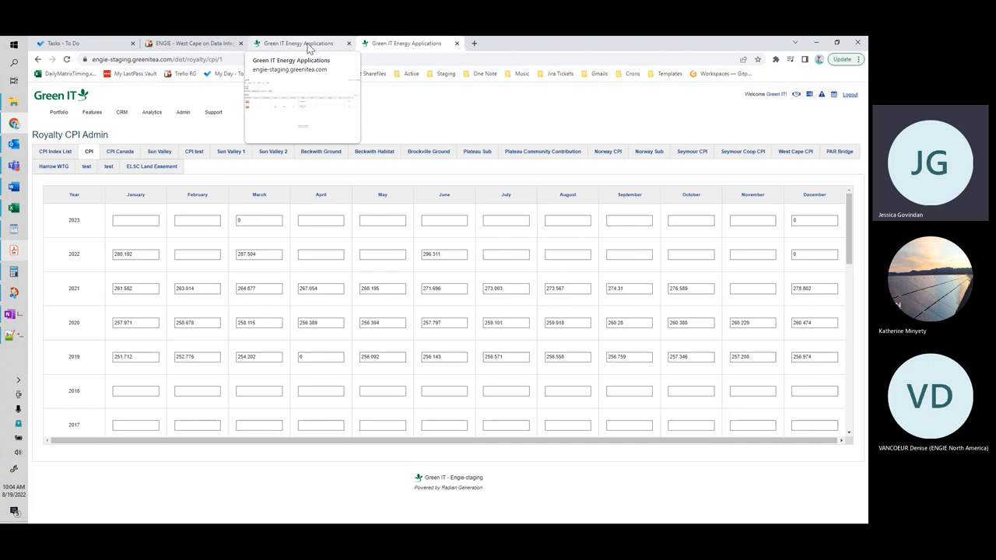
left_click(315, 49)
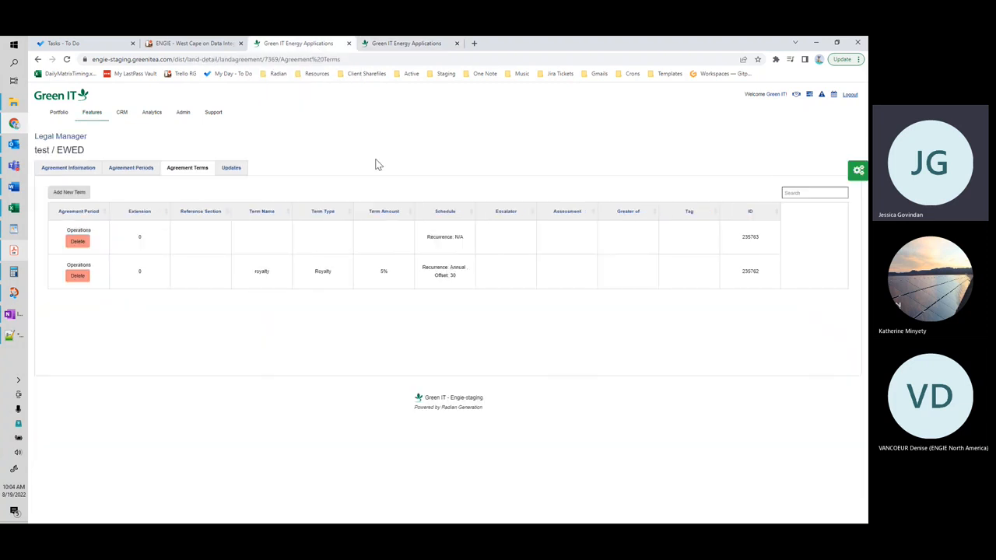
mouse_move(14, 208)
left_click(77, 425)
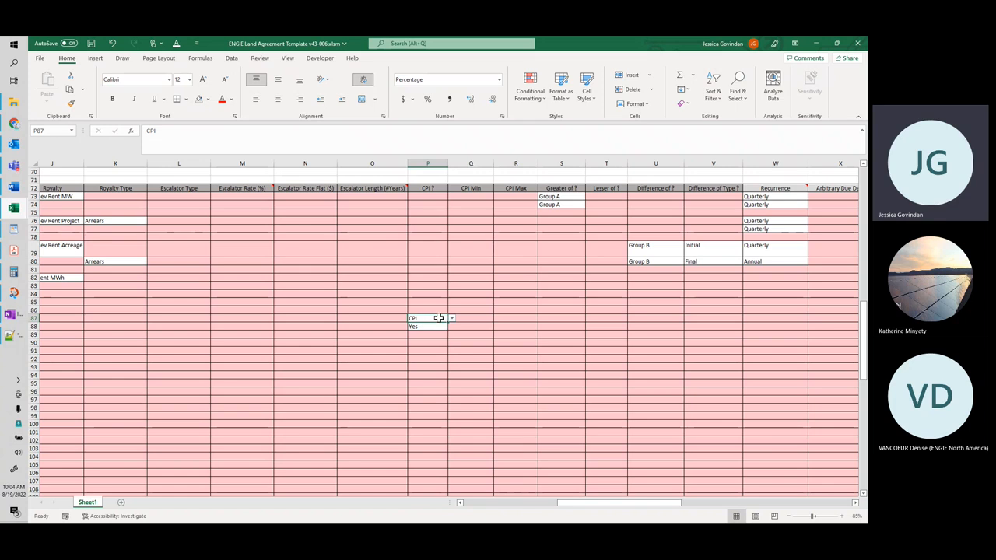
left_click(436, 326)
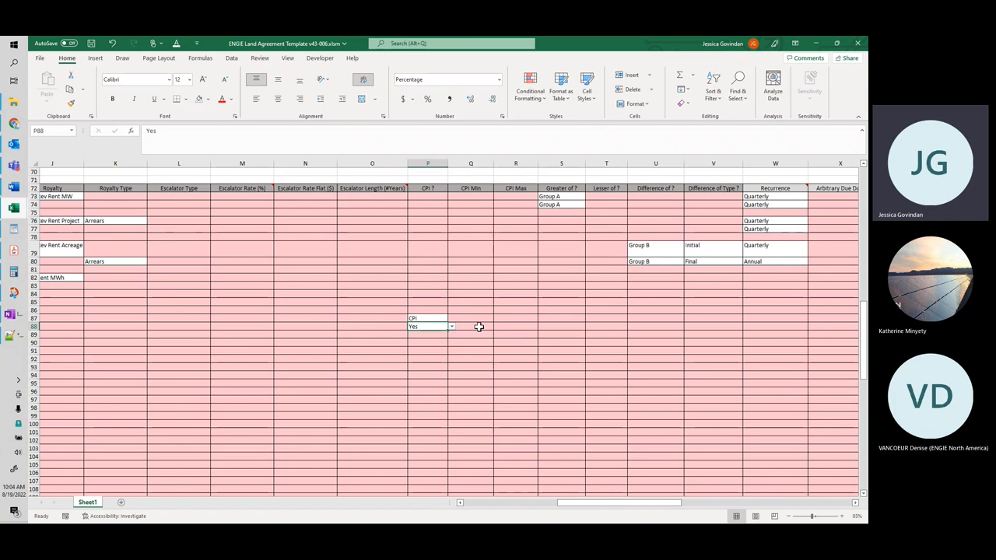
left_click_drag(593, 502, 572, 500)
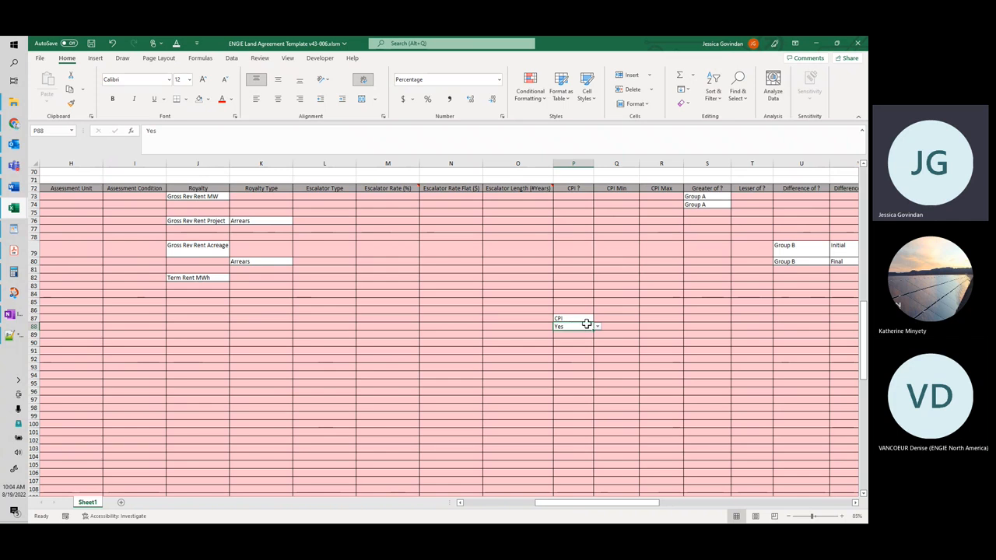
left_click_drag(600, 504, 618, 506)
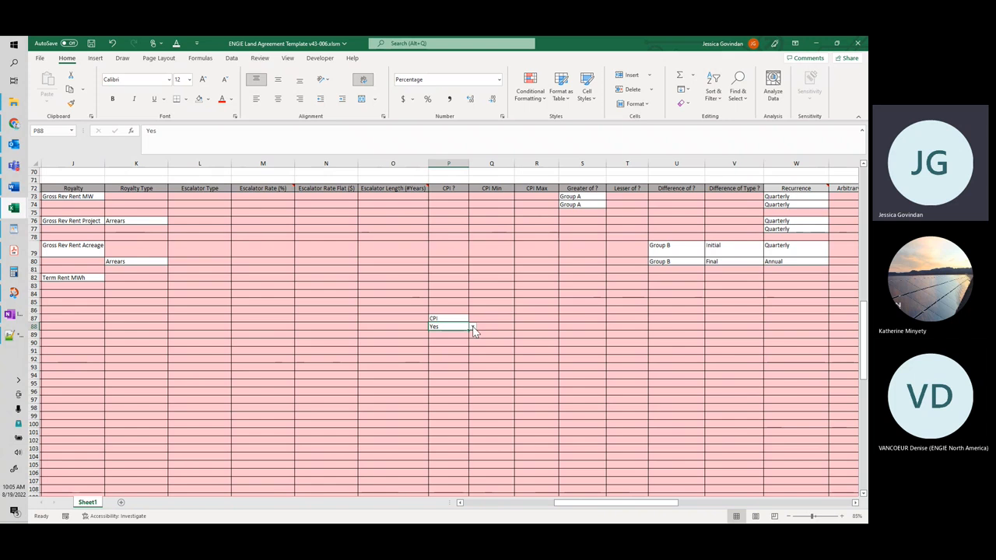
Step: Set CPI ? to Yes in cell P87 for the minimum term and clear the extra entry in P88
left_click(455, 319)
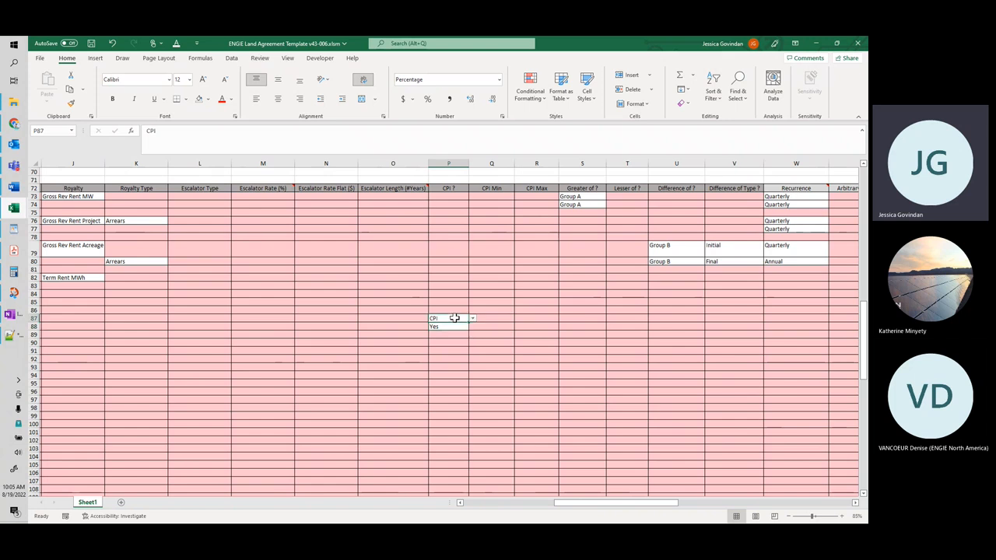
left_click(456, 325)
left_click(473, 326)
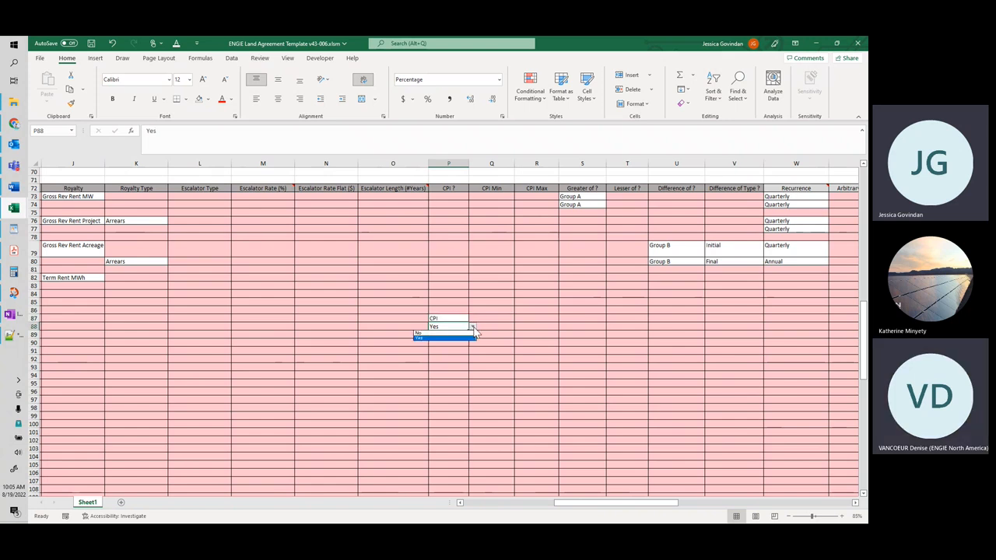
left_click(455, 338)
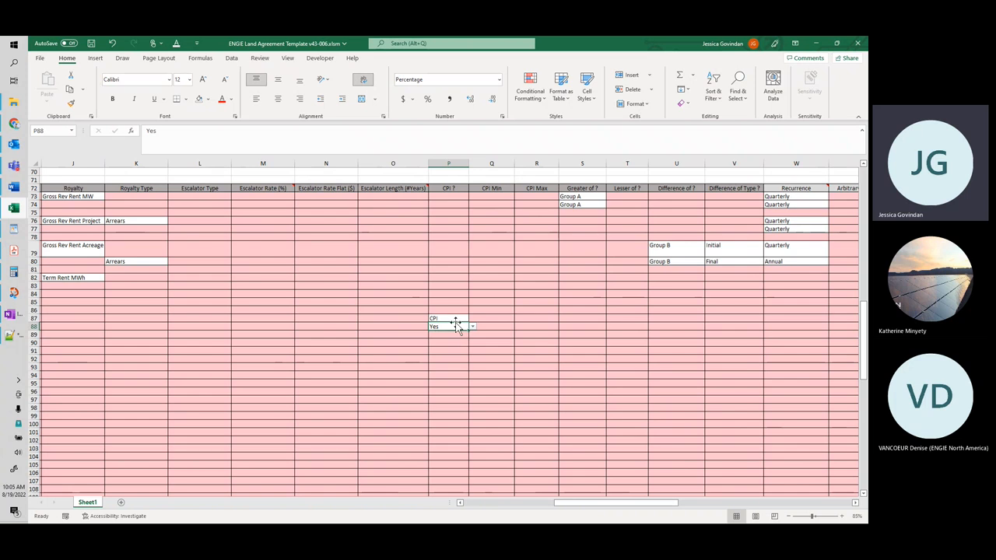
mouse_move(576, 503)
left_mouse_down()
mouse_move(498, 508)
mouse_move(584, 507)
left_mouse_up()
left_click(446, 318)
left_click(458, 318)
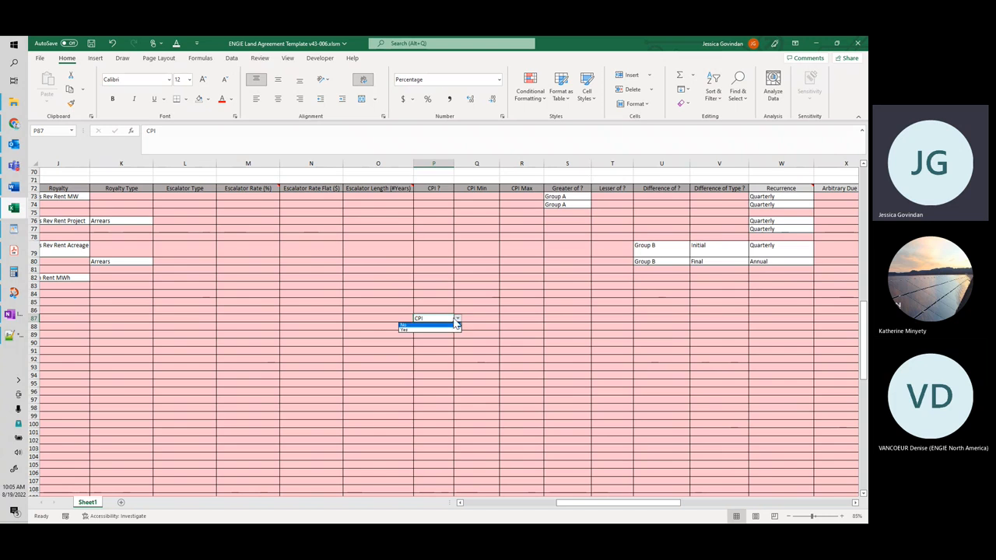
left_click(450, 331)
left_click(444, 327)
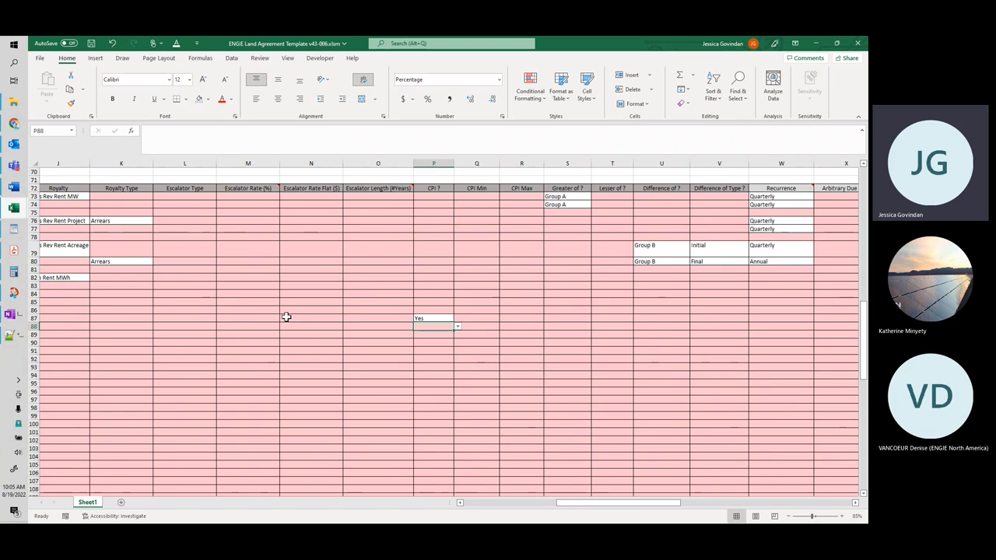
Step: Set the minimum term's Escalator Type in cell L87 to Calendar Year (First Jan 1)
left_click(206, 318)
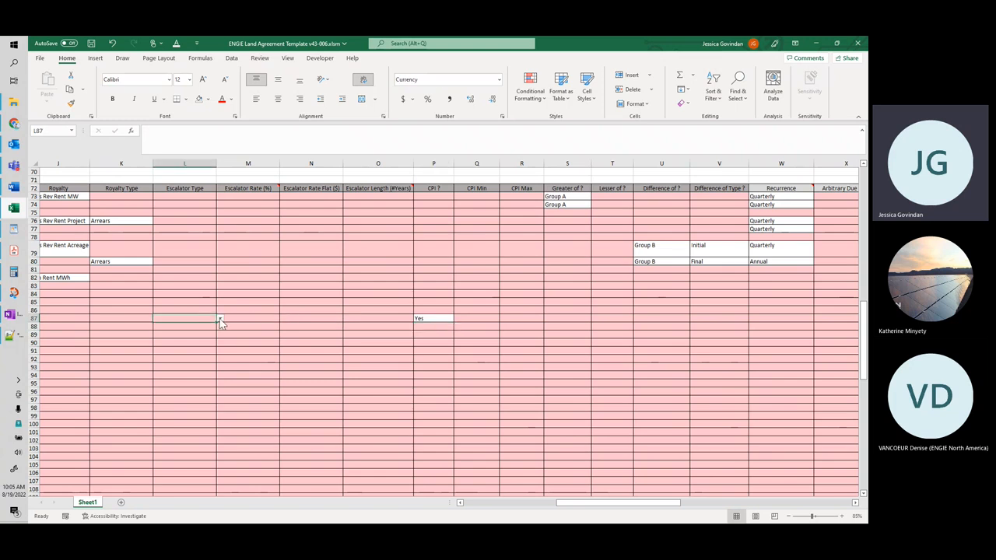
left_click(221, 319)
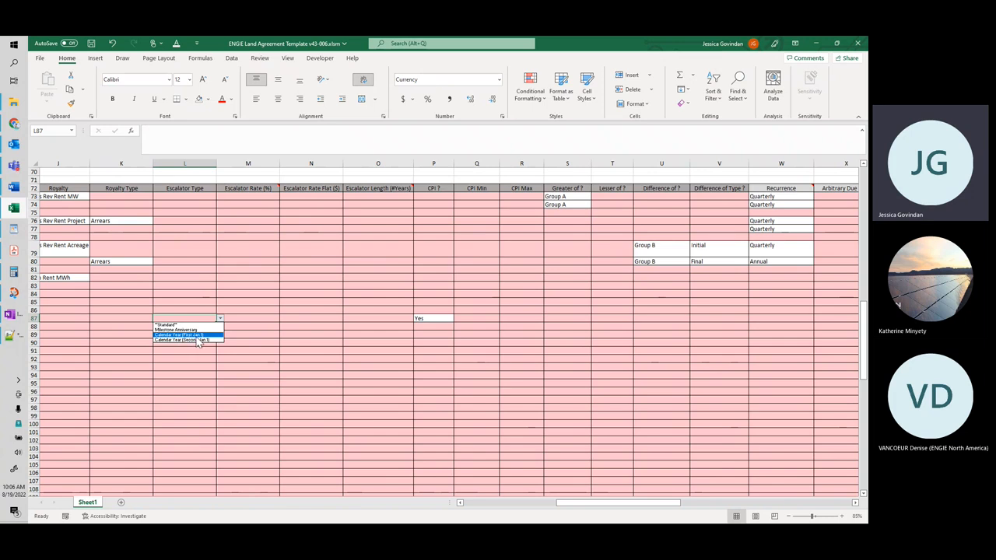
left_click(179, 335)
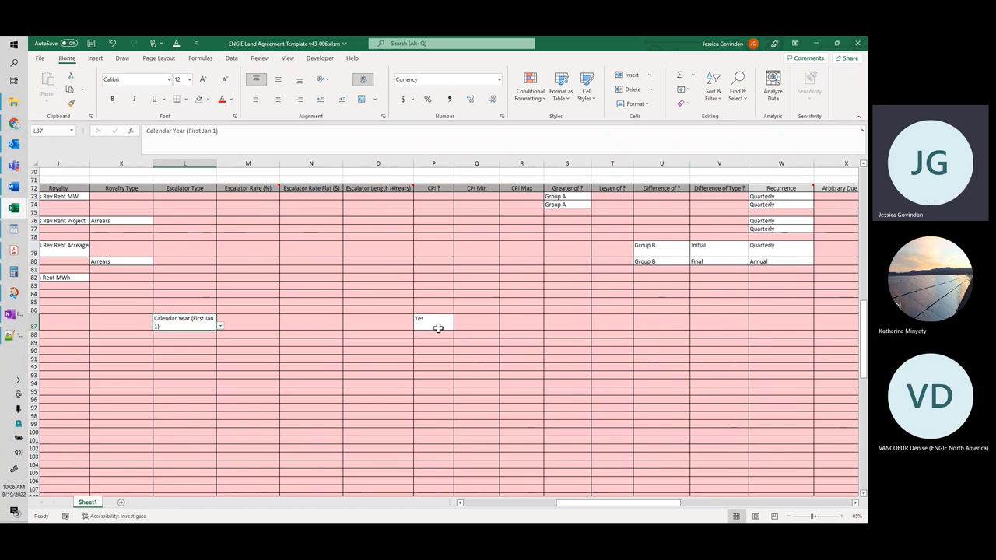
Step: Try Milestone Anniversary and Calendar Year (Second Jan 1) as the Escalator Type in L87, and return it to Calendar Year (First Jan 1)
left_click(220, 327)
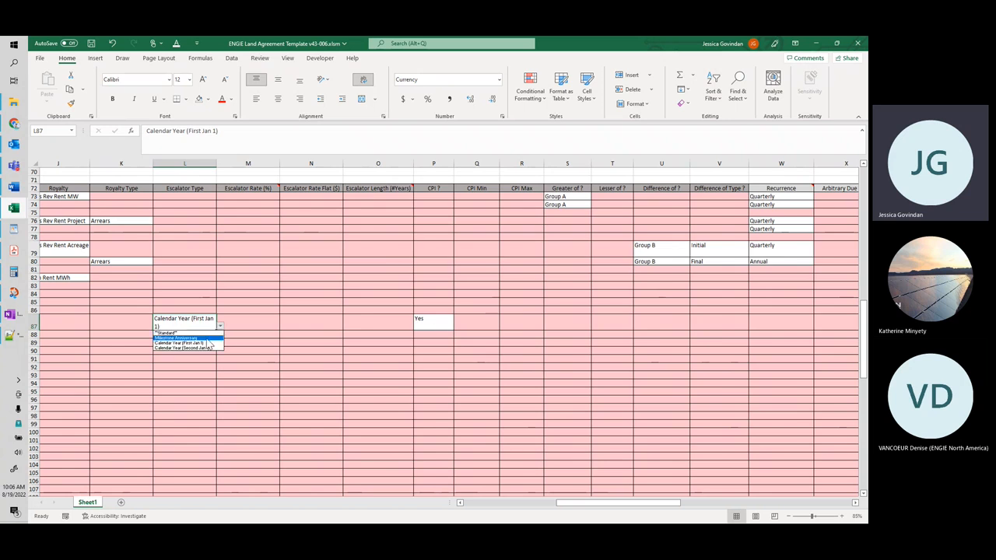
left_click(216, 338)
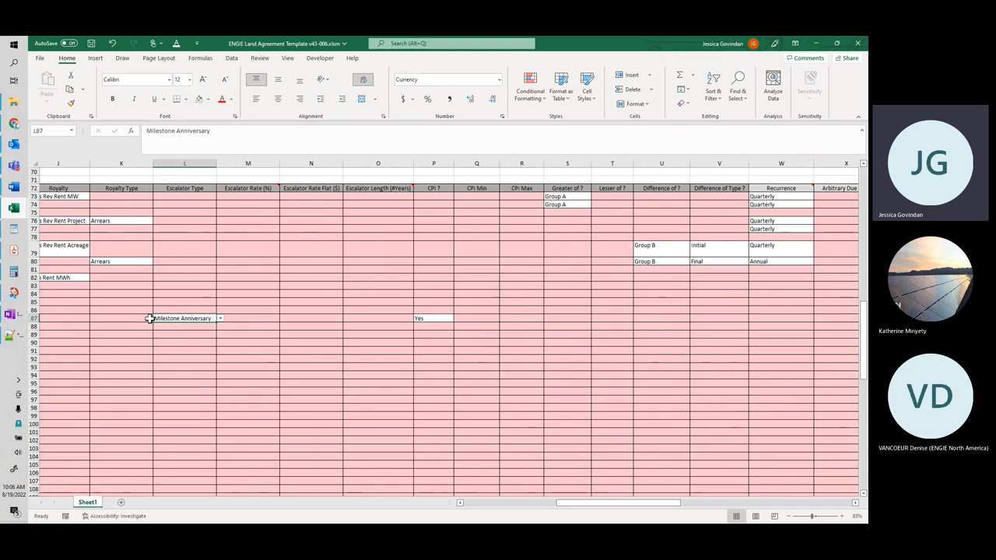
left_click(220, 319)
left_click(199, 336)
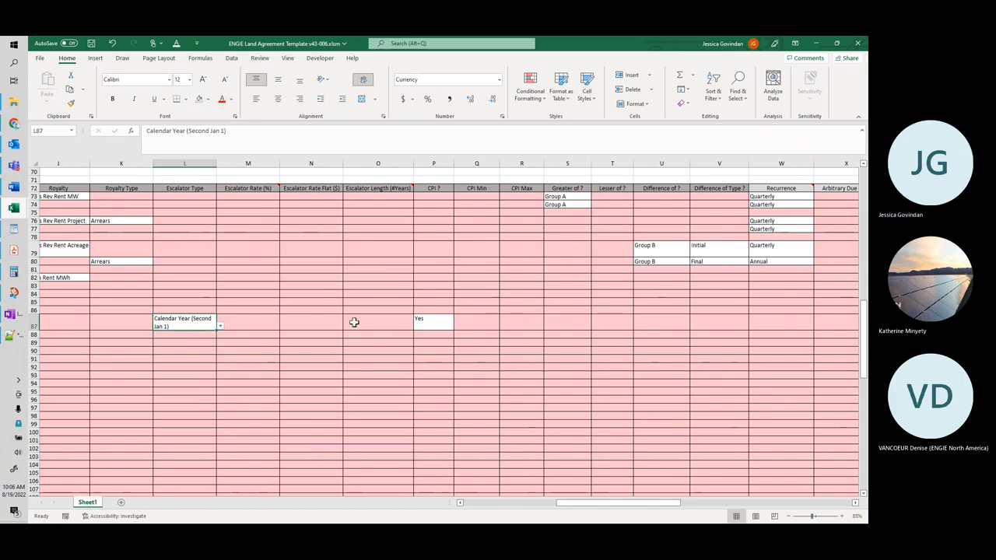
left_click(221, 326)
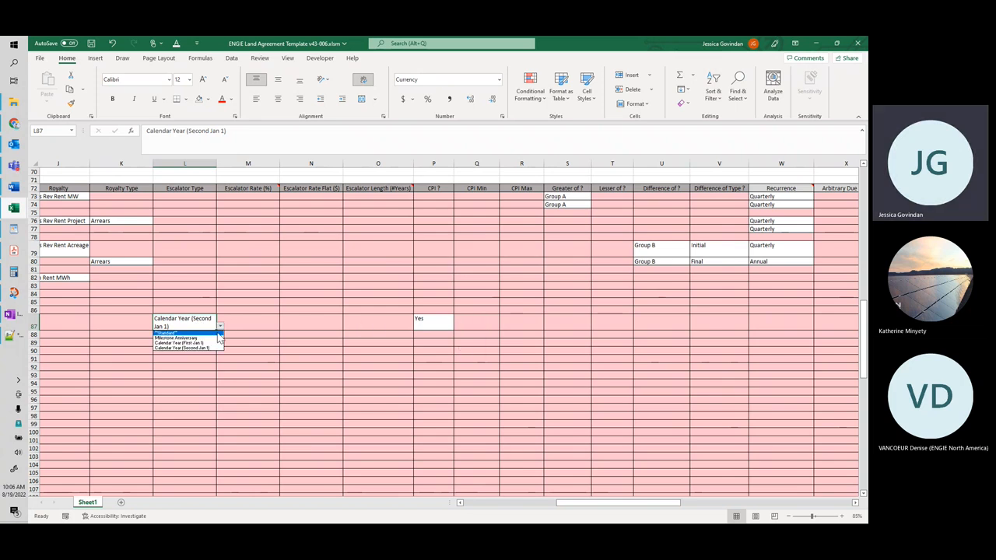
left_click(204, 342)
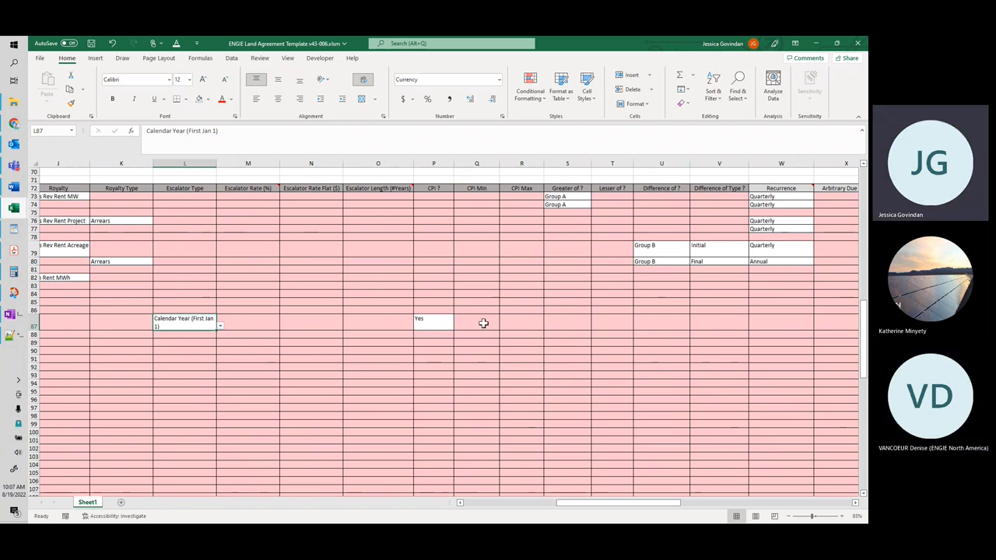
Step: Check section 5.2 of the agreement PDF for the adjustment limits and enter CPI Min 1% in Q87 and CPI Max 4% in R87
left_click(517, 324)
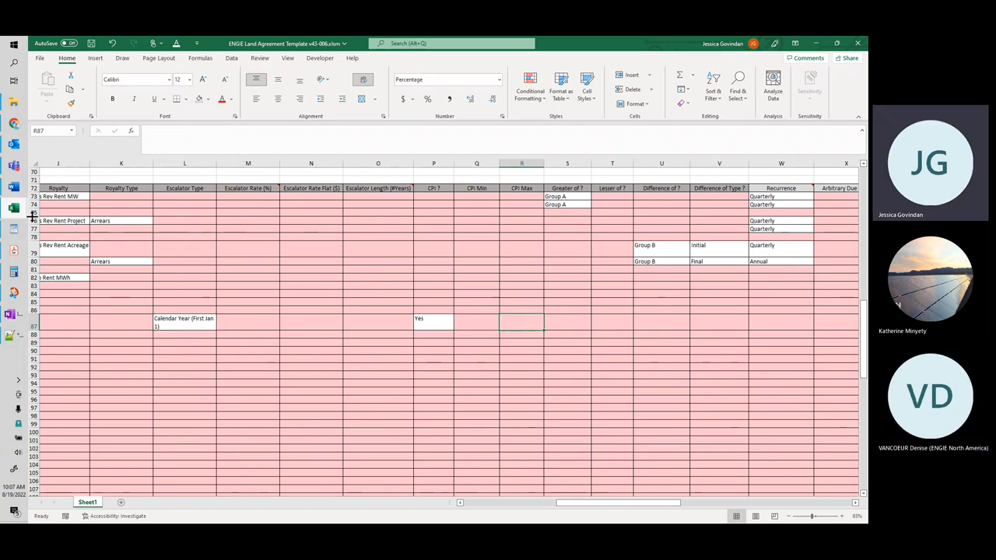
left_click(14, 249)
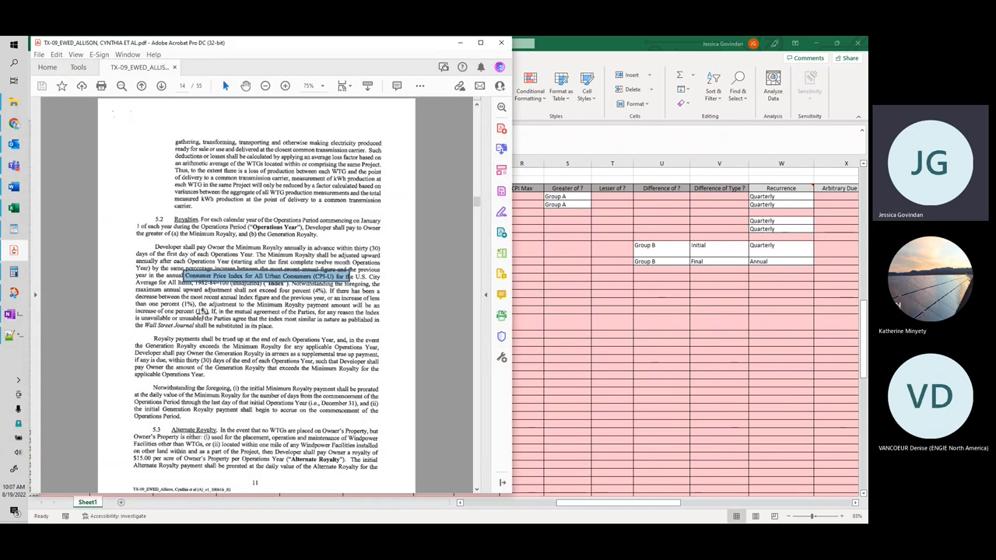
left_click(550, 305)
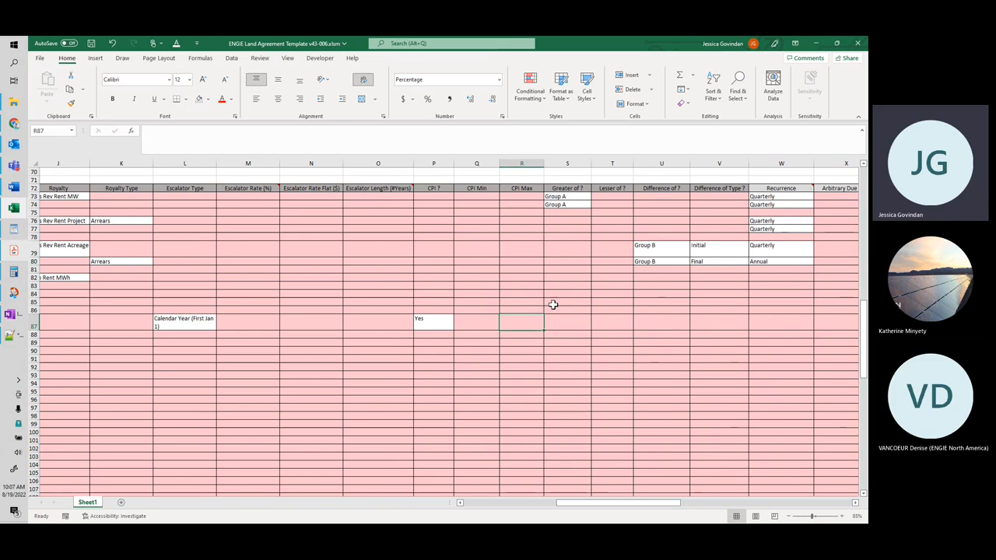
left_click(485, 320)
type("1")
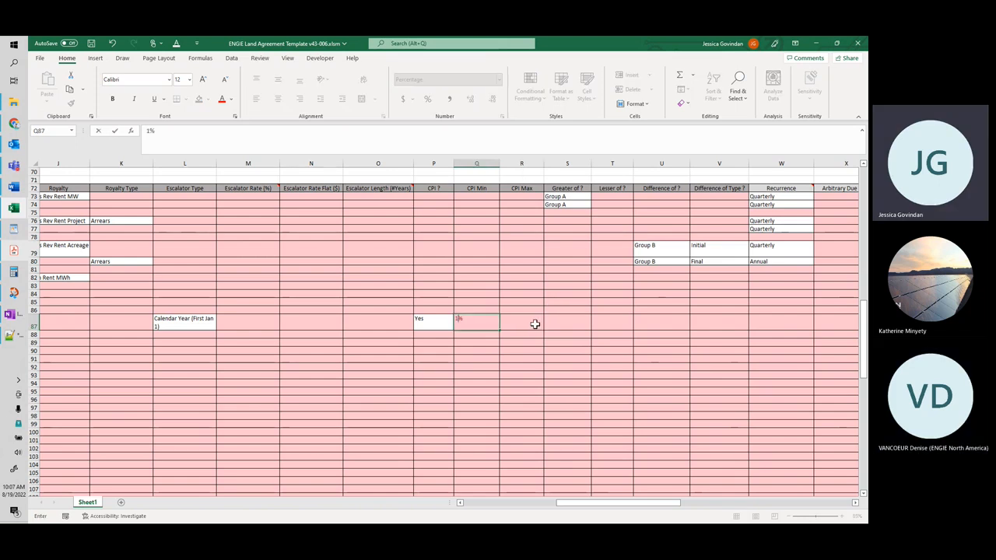
left_click(534, 324)
type("4")
left_click(534, 359)
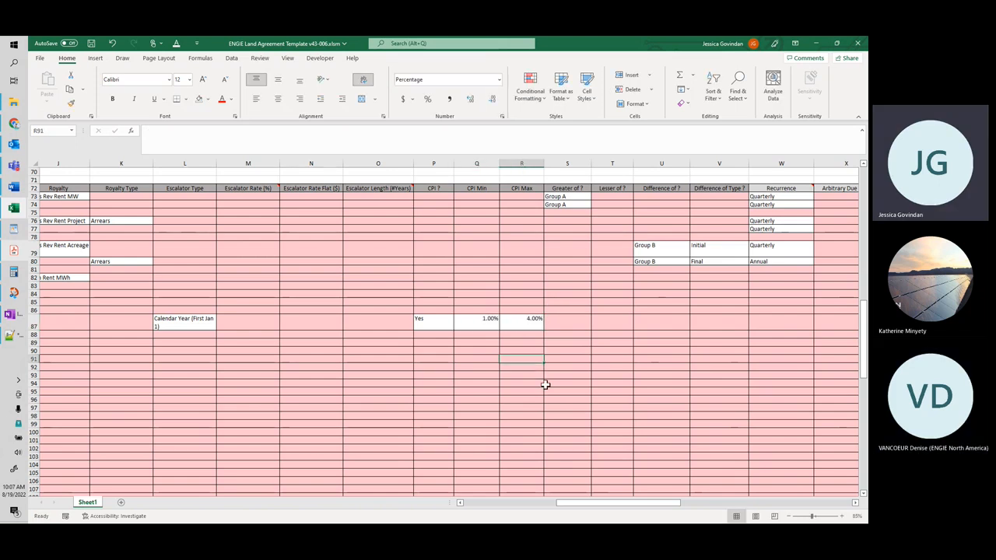
Step: Review the minimum term's row back to its Term Type and display the available types for cell E87
mouse_move(587, 502)
left_mouse_down()
mouse_move(534, 508)
mouse_move(607, 511)
mouse_move(582, 511)
left_mouse_up()
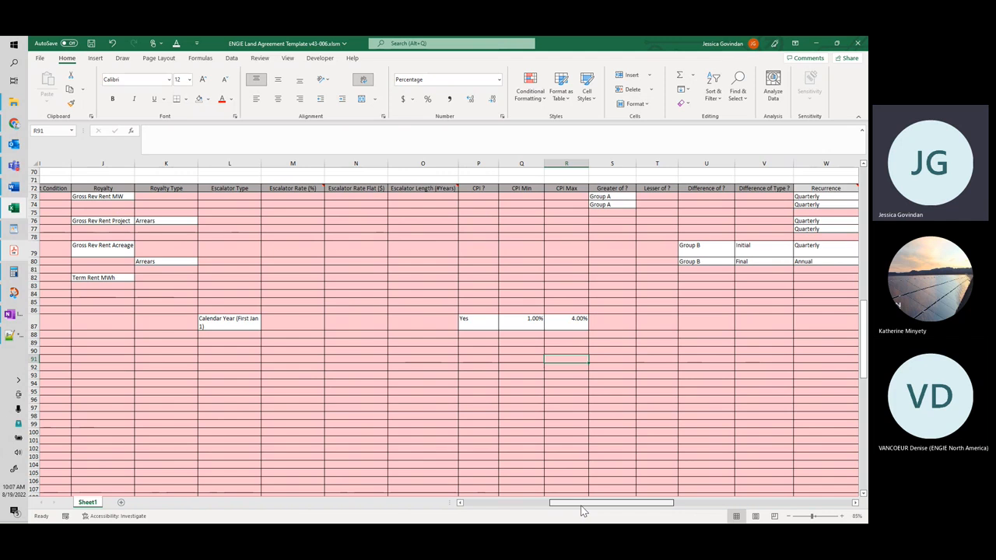
left_click_drag(582, 511, 546, 511)
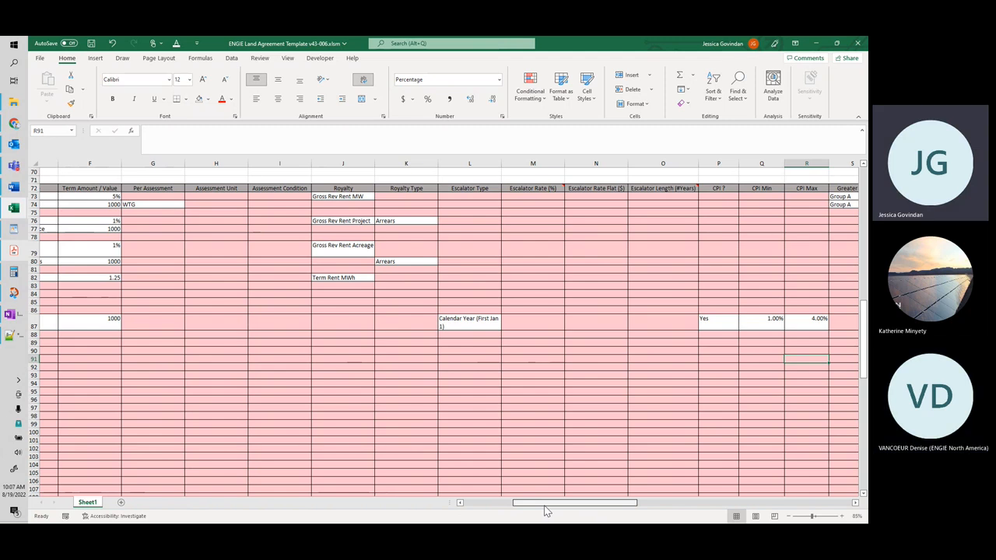
left_click_drag(546, 510, 513, 509)
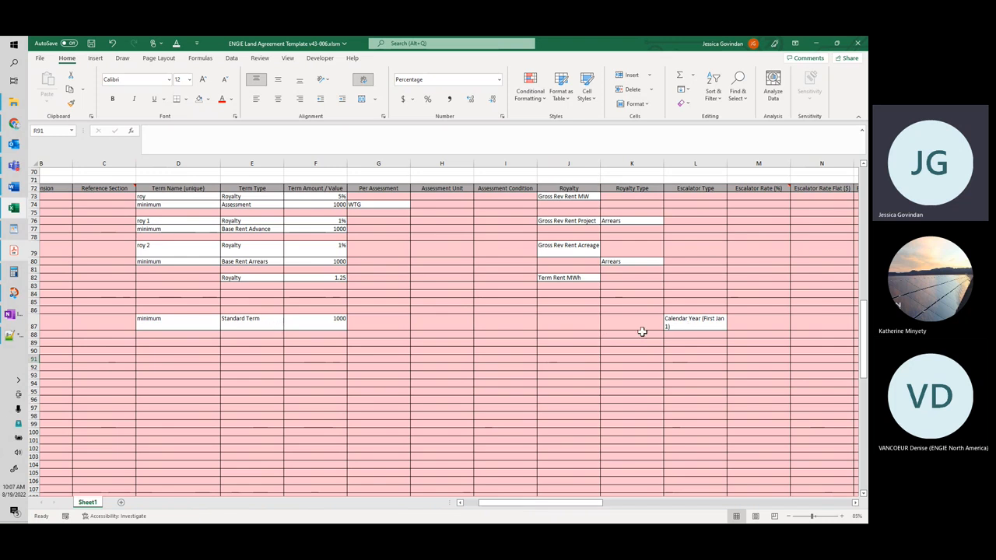
left_click(273, 325)
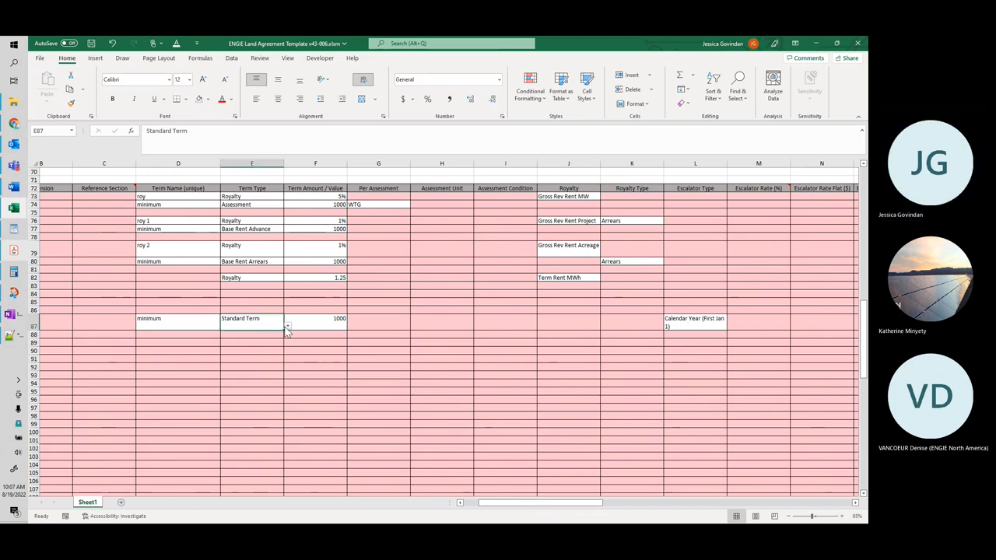
left_click(287, 325)
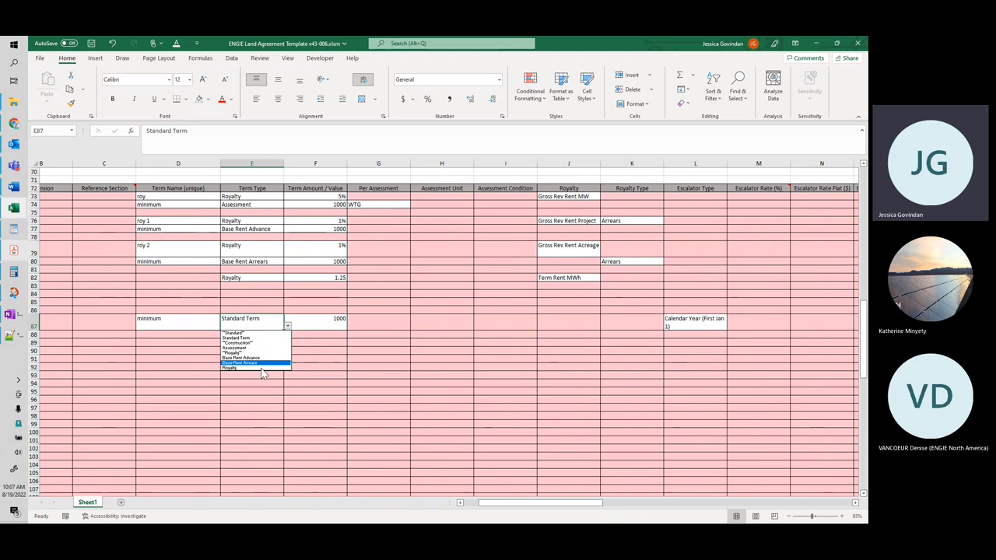
Step: Switch to Green IT in Chrome and start a new EWED agreement term, choosing its term period and saving the general details
left_click(814, 45)
left_click(815, 45)
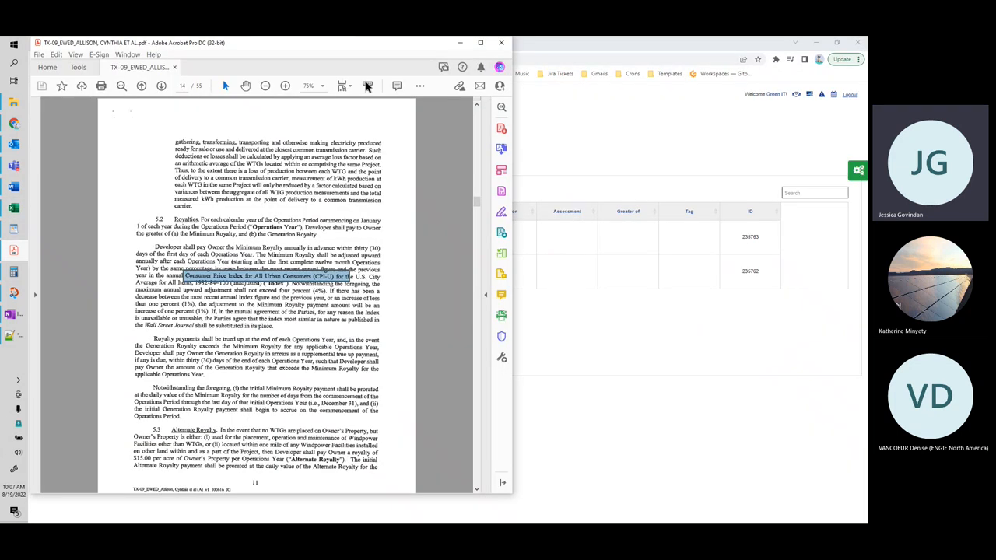
left_click(460, 42)
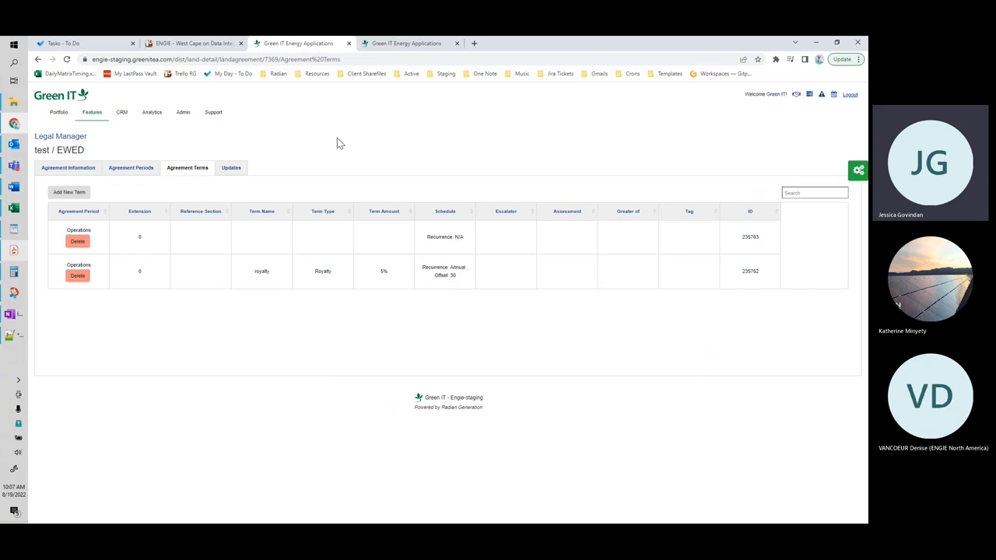
left_click(69, 193)
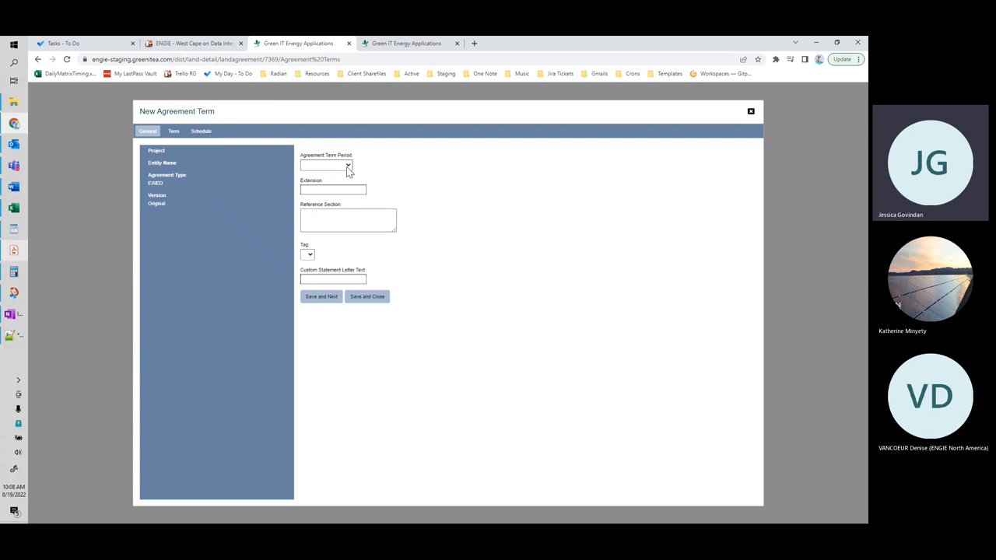
left_click(348, 166)
left_click(347, 174)
left_click(326, 299)
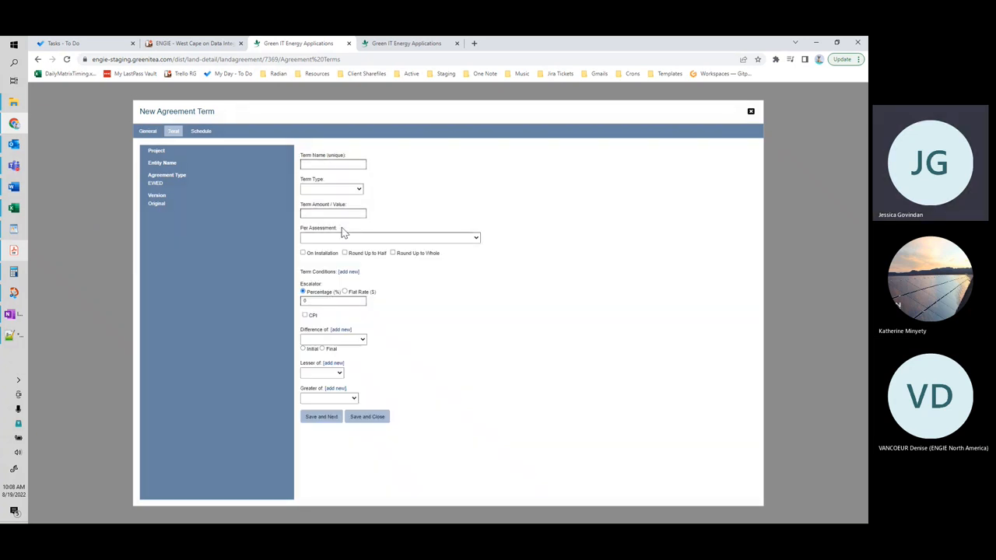
Step: Name the new term "cpi test" and make it a Standard Term with an amount of 1000
left_click(338, 165)
type("cpi test")
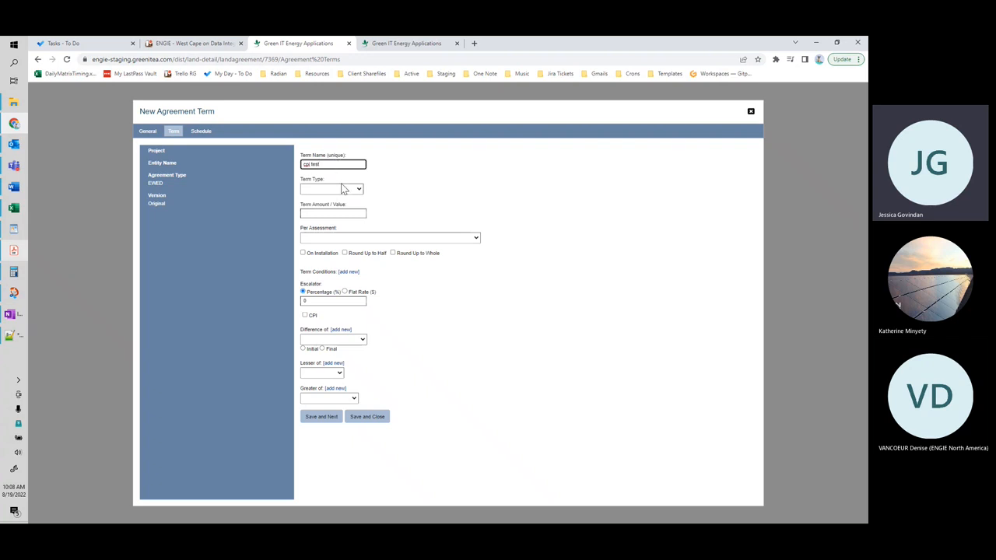
left_click(351, 190)
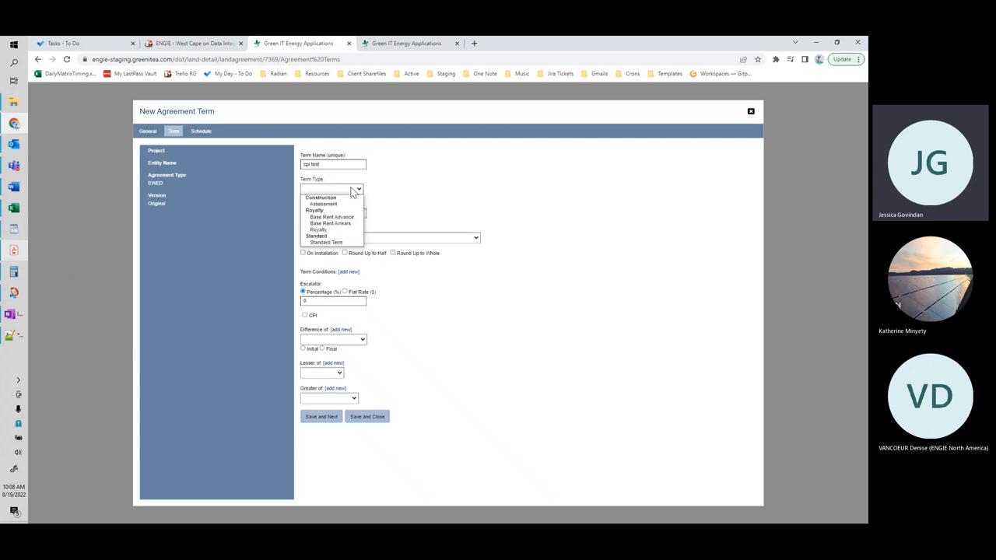
left_click(343, 243)
left_click(349, 215)
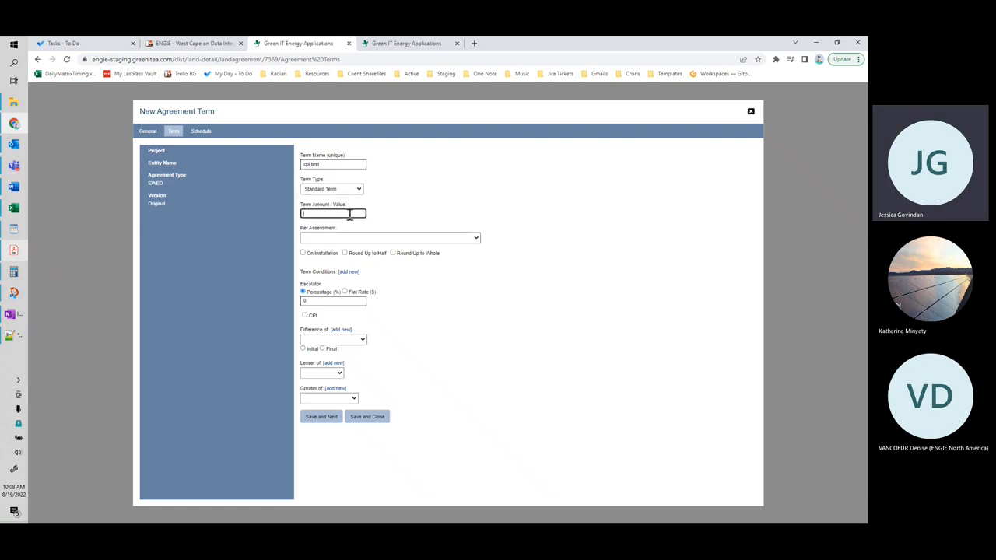
type("1000")
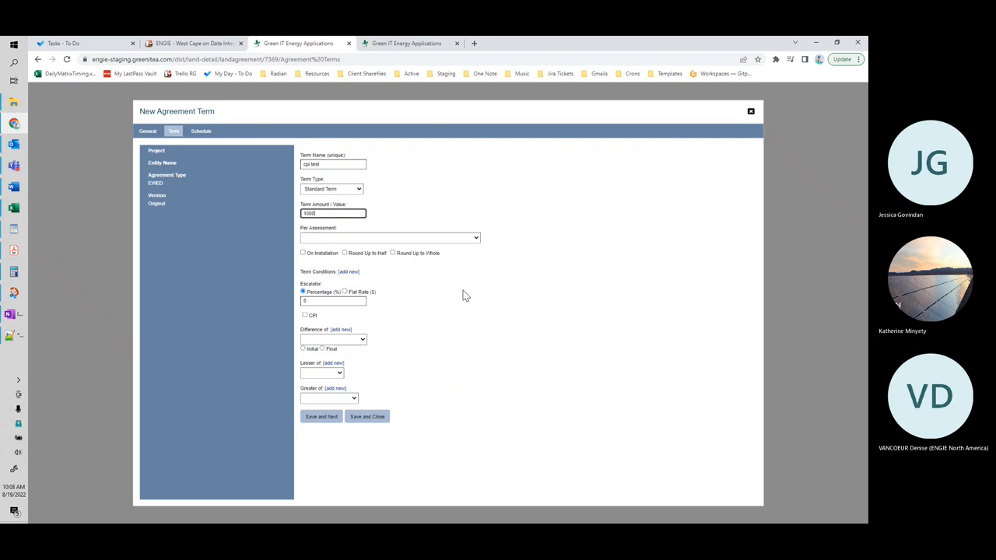
Step: Enable CPI escalation for the term, try the CPI index, and reset the index selection to blank
left_click(305, 316)
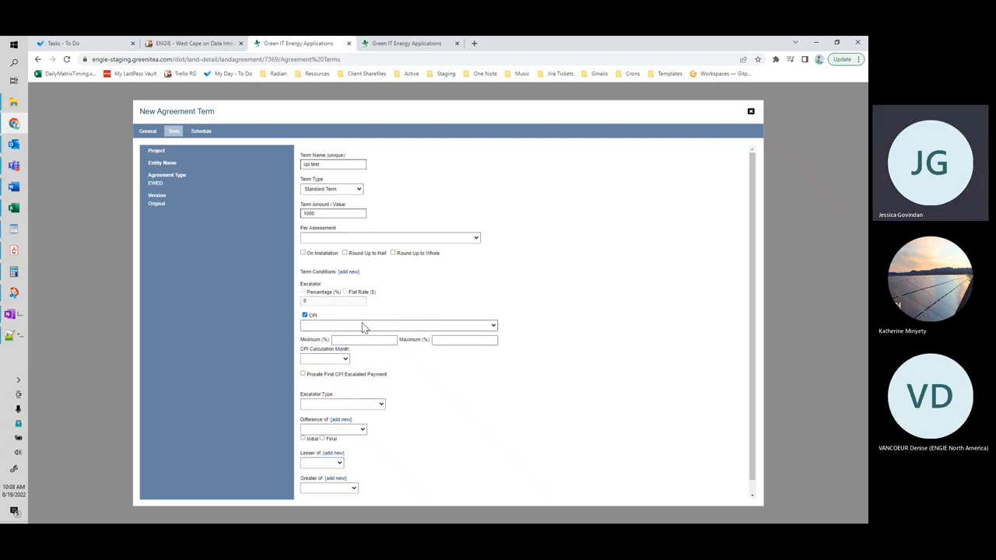
left_click(492, 327)
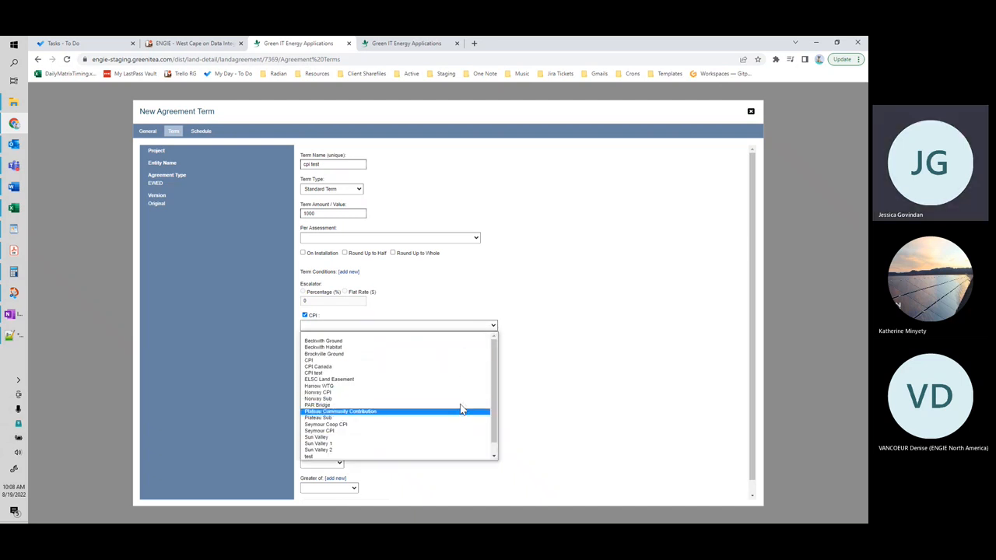
left_click(454, 361)
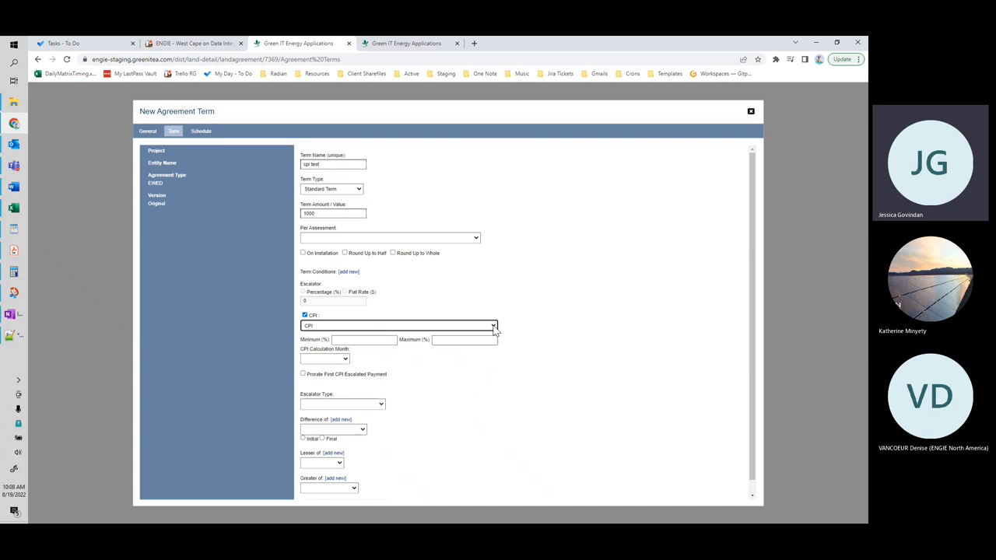
left_click(494, 328)
left_click(473, 335)
Step: Set the CPI minimum to 1% and maximum to 4% without an index, save, and return to the term details
left_click(379, 343)
type("1")
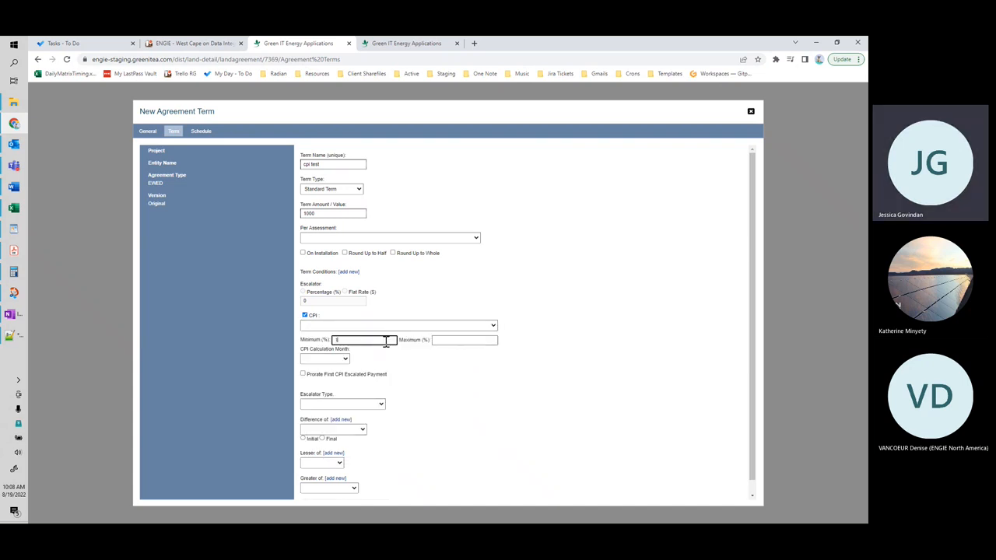
left_click(449, 339)
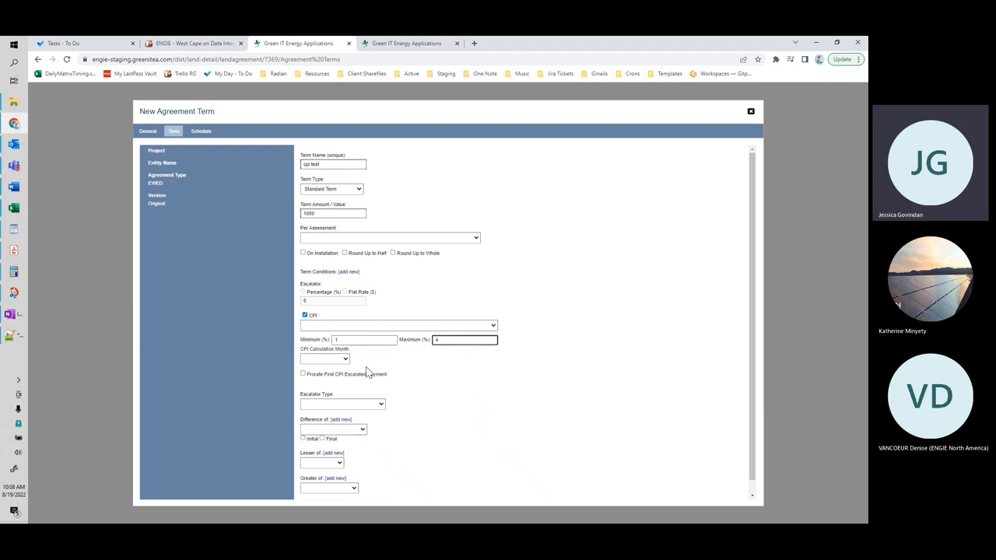
scroll(472, 385, "down", 1)
scroll(472, 384, "down", 1)
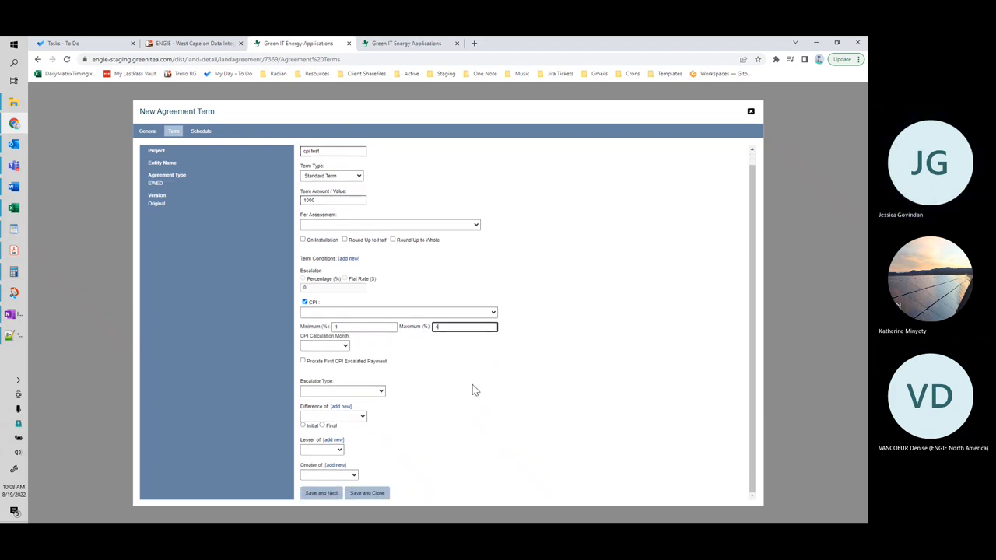
left_click(331, 492)
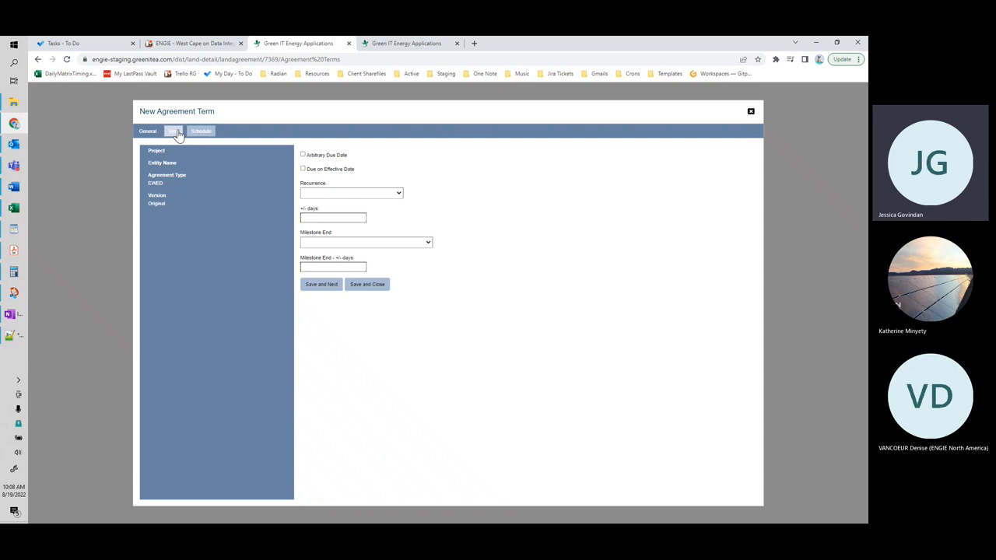
left_click(177, 132)
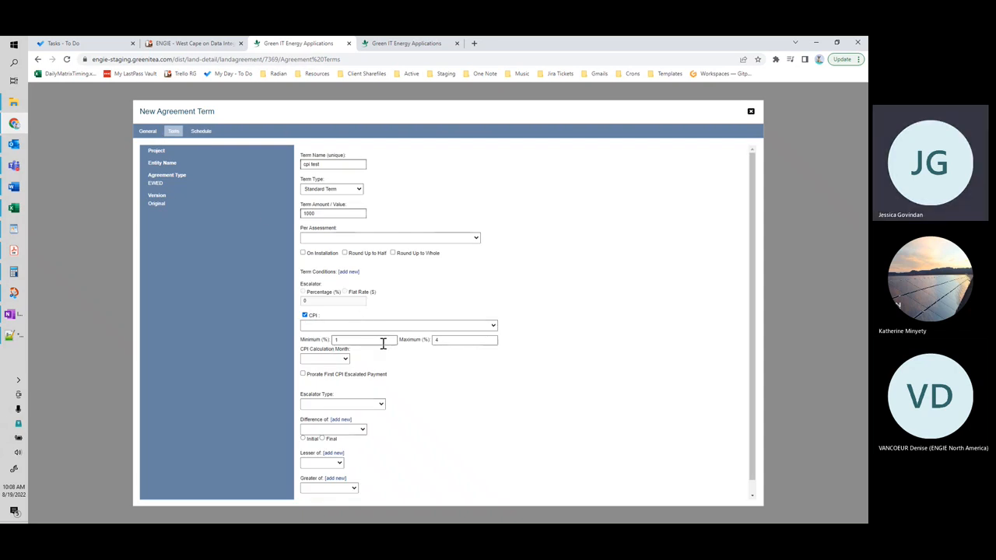
Step: Clear the CPI minimum and maximum percentages, save the term, and return to its details
left_click_drag(355, 343, 330, 344)
key("BackSpace")
left_click_drag(450, 342, 429, 346)
key("BackSpace")
scroll(388, 454, "down", 1)
left_click(329, 494)
left_click(173, 131)
Step: Select CPI as the escalation index and set the CPI calculation month to November
left_click(373, 326)
left_click(369, 362)
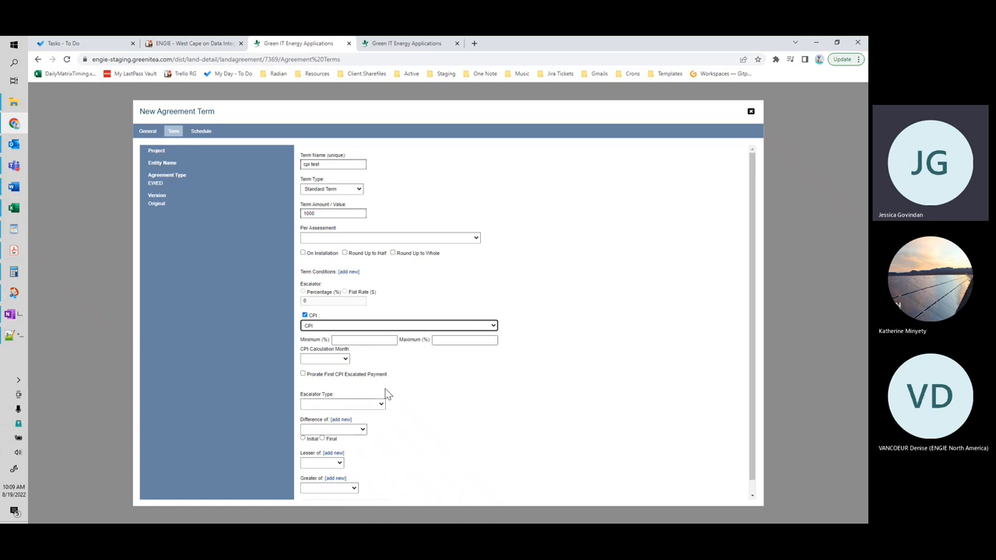
scroll(404, 386, "down", 1)
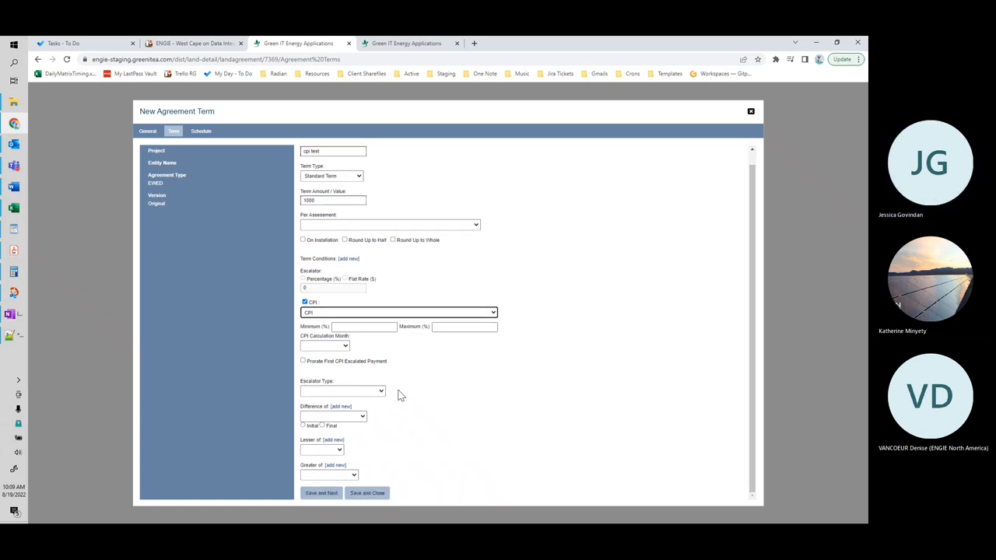
left_click(347, 347)
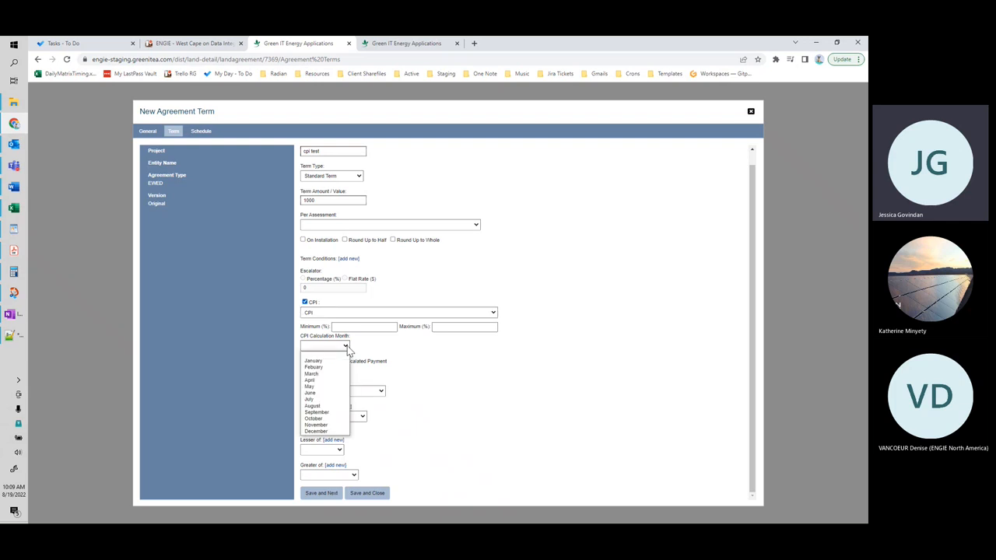
left_click(336, 426)
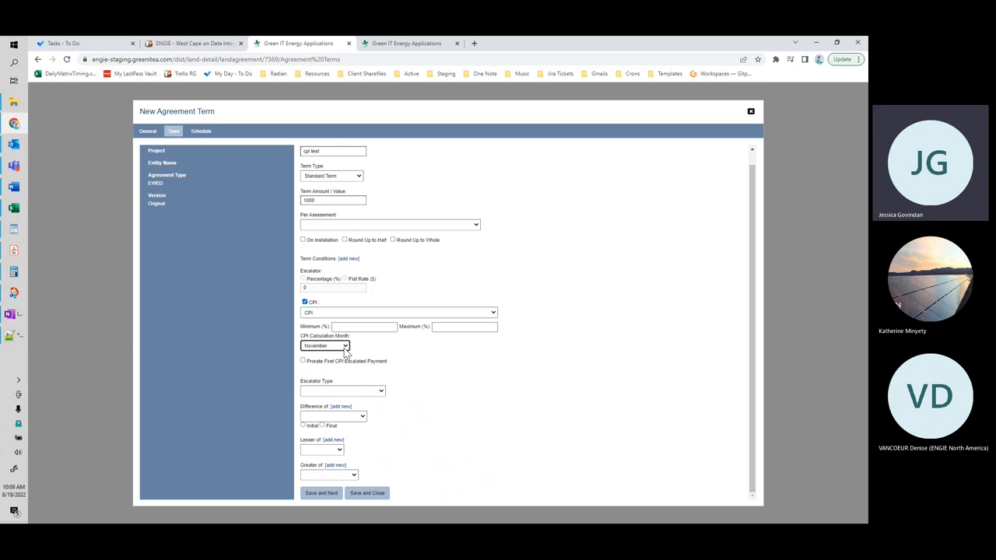
left_click(345, 348)
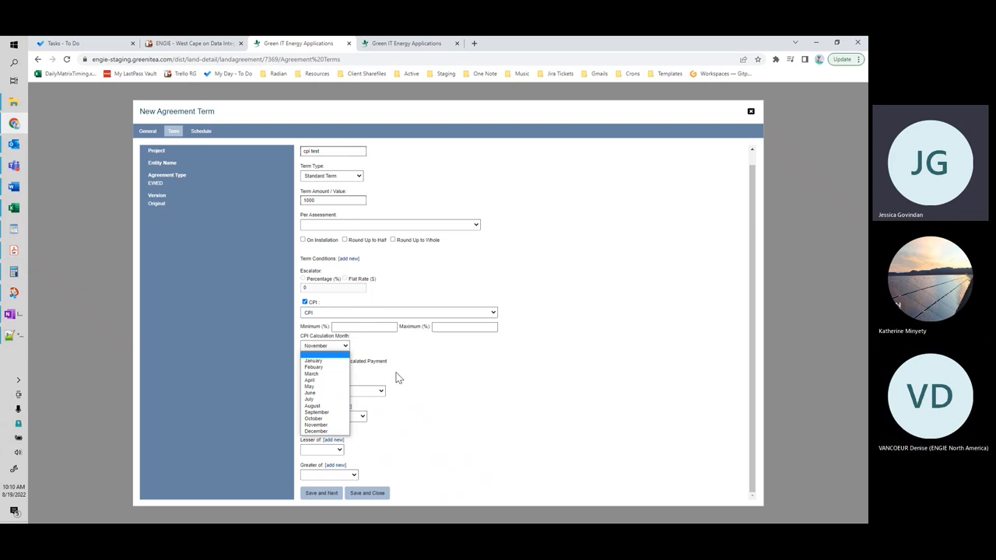
left_click(464, 386)
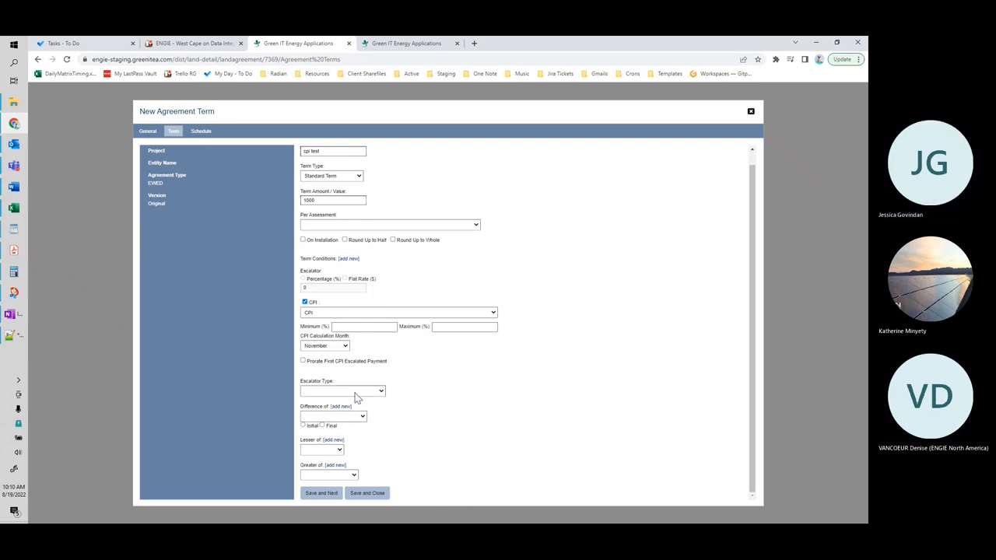
Step: Set the escalator type to Calendar Year (First Jan 1) and enable proration of the first CPI escalated payment
left_click(381, 391)
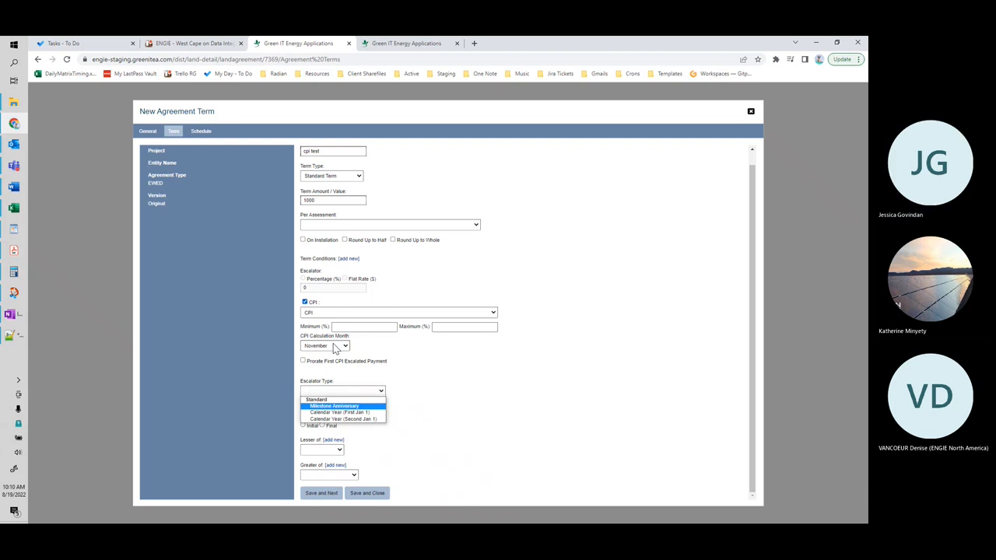
left_click(337, 412)
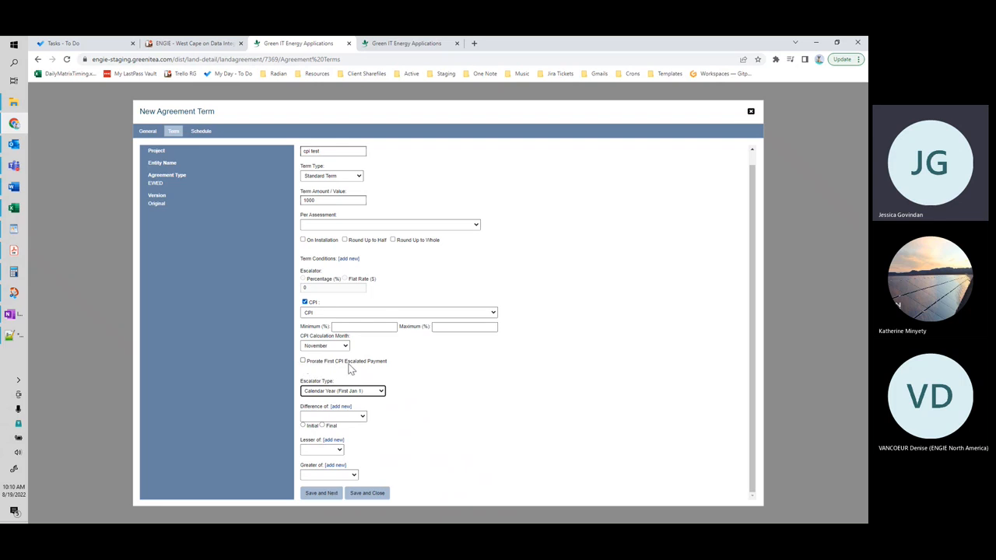
left_click(303, 361)
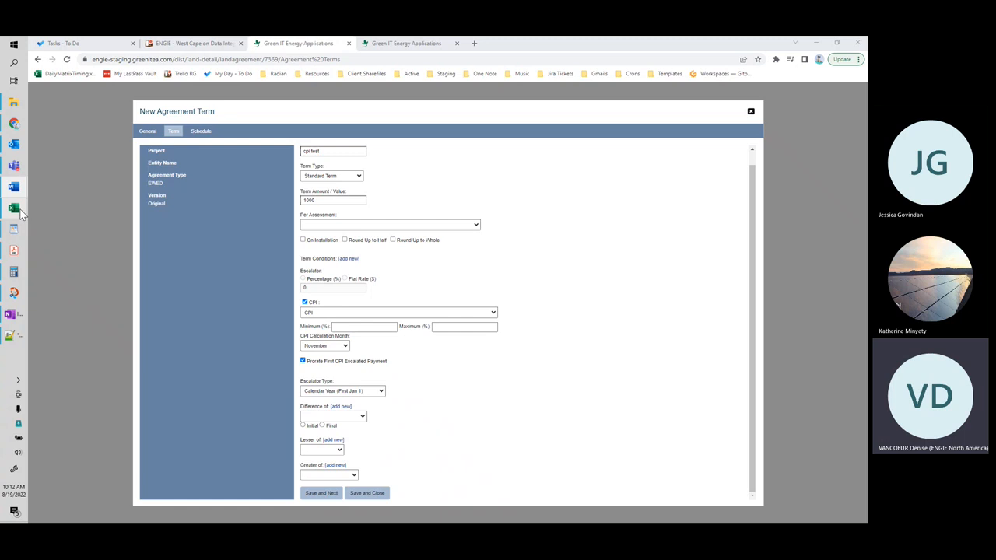
Step: Switch to the ENGIE Land Agreement Template workbook in Excel and check the royalty options for the "roy 2" term in J79
mouse_move(21, 214)
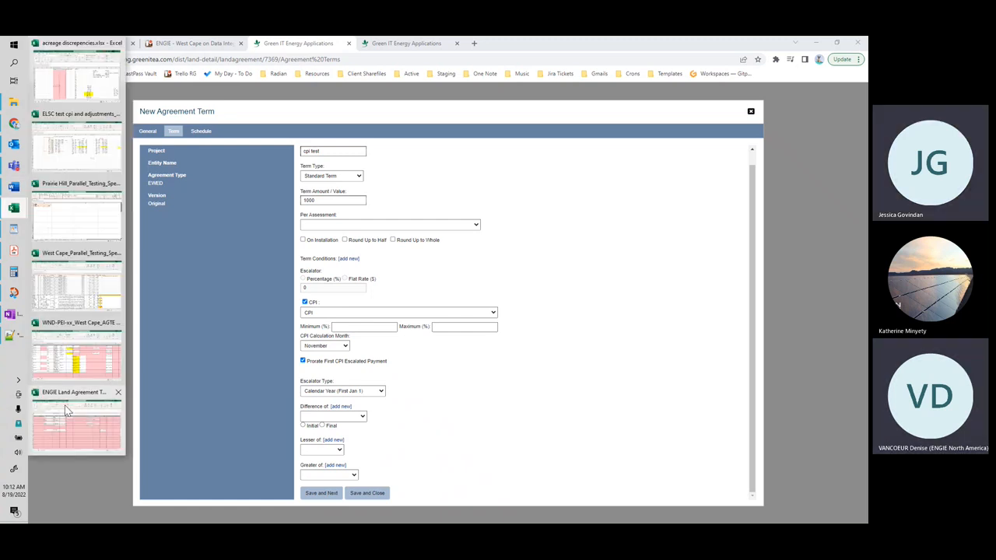
left_click(94, 399)
scroll(460, 348, "up", 3)
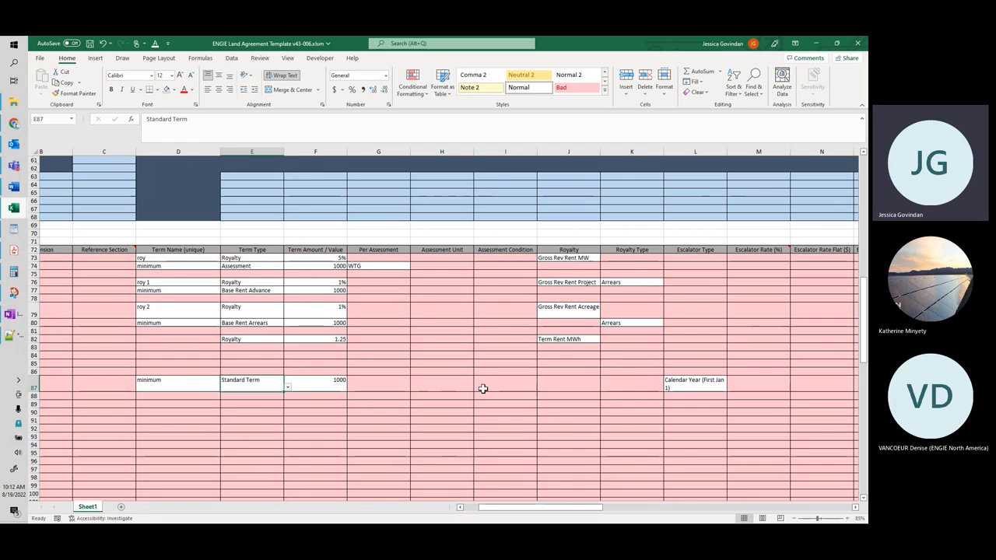
left_click(589, 314)
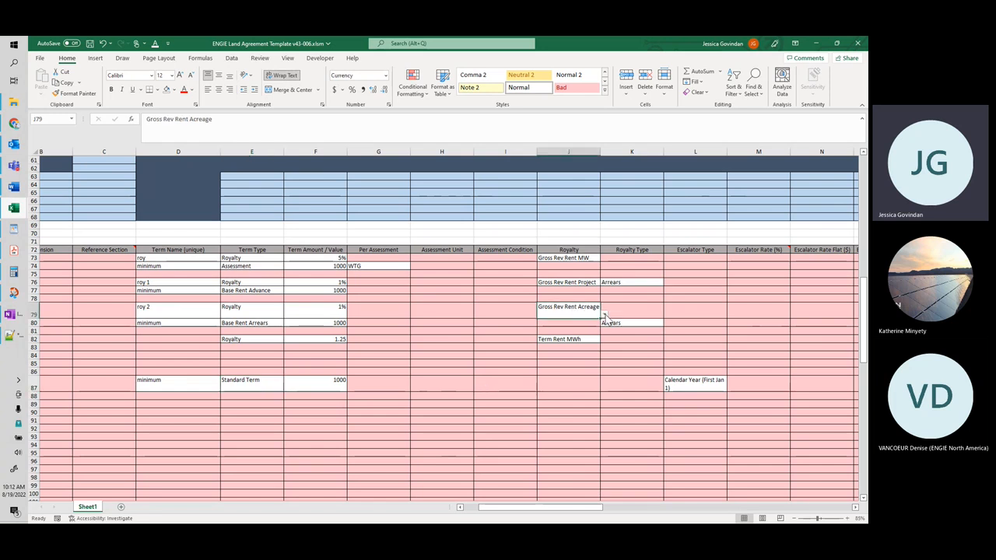
left_click(604, 315)
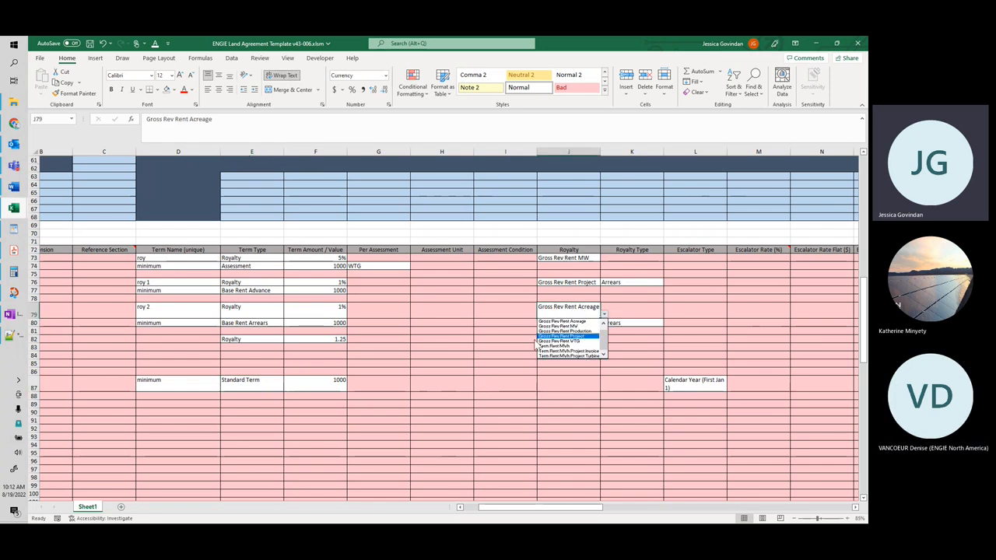
key("Escape")
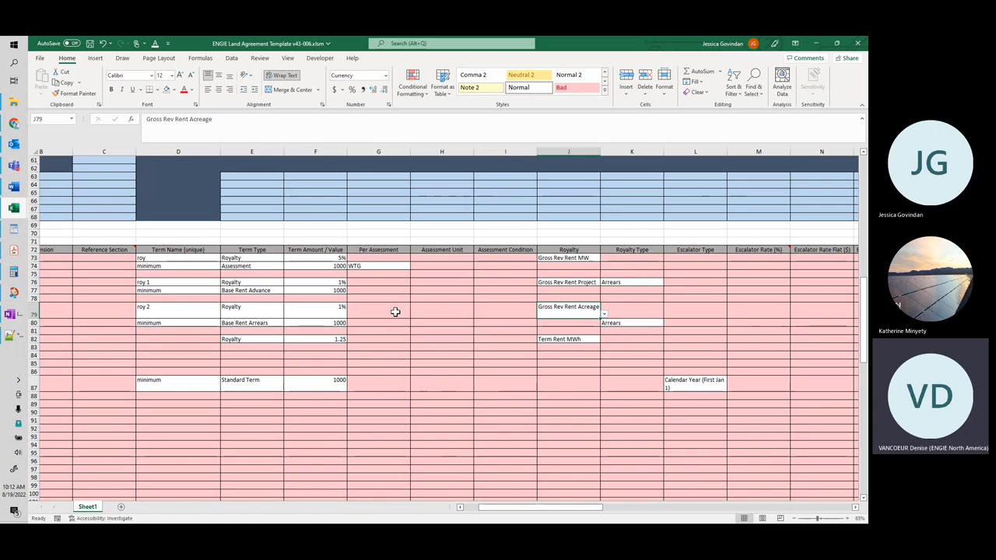
left_click(396, 312)
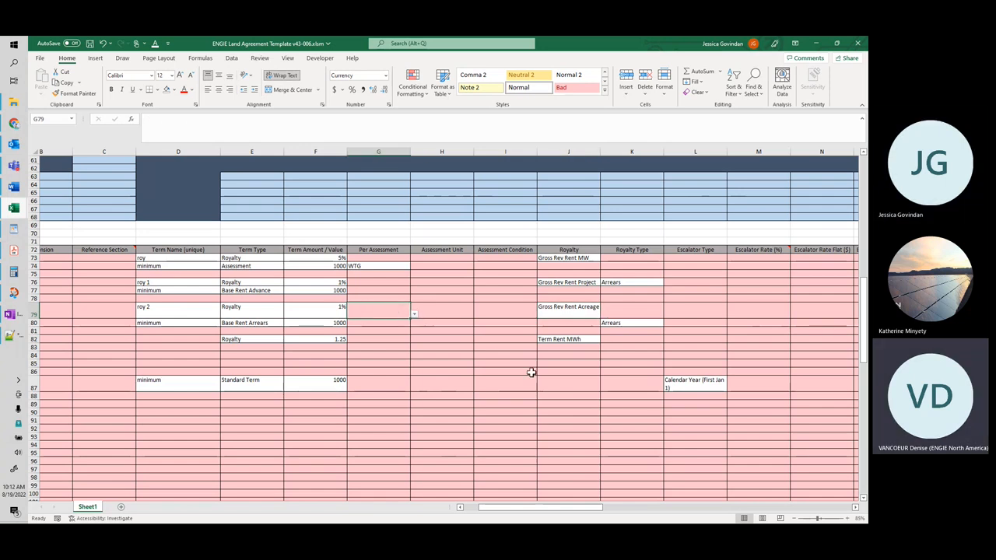
left_click(153, 354)
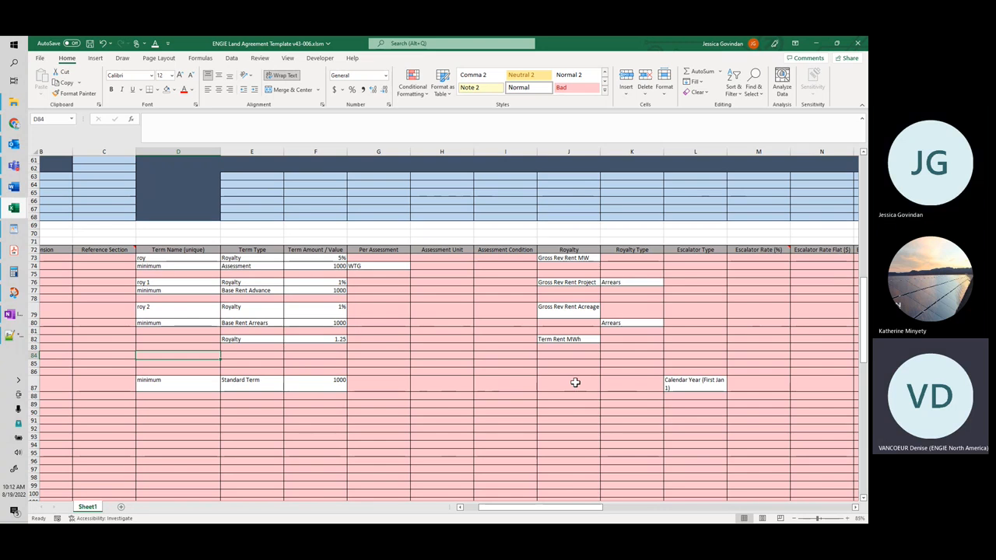
Step: Go back to the start of the sheet and select the template title with its version in cell A1
scroll(257, 334, "up", 20)
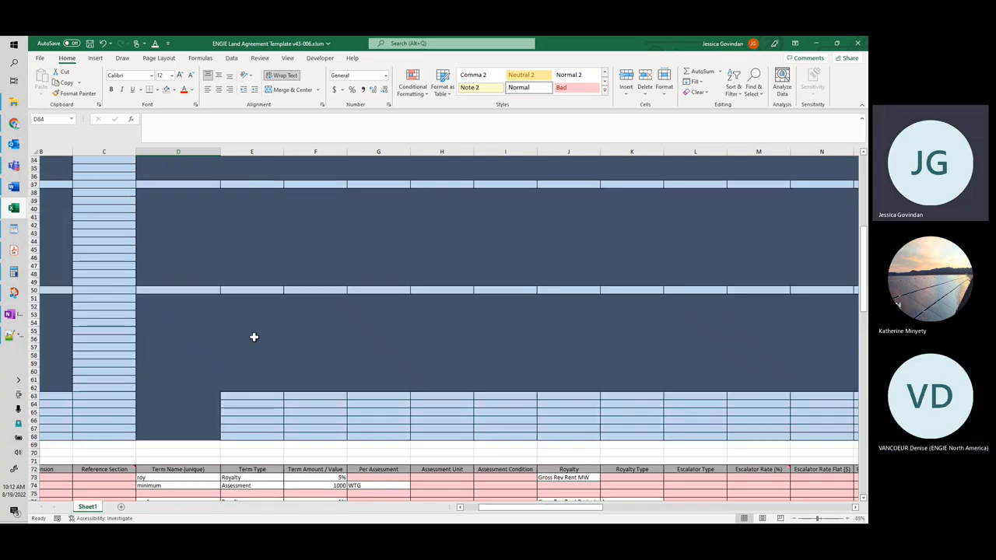
left_click_drag(529, 507, 515, 508)
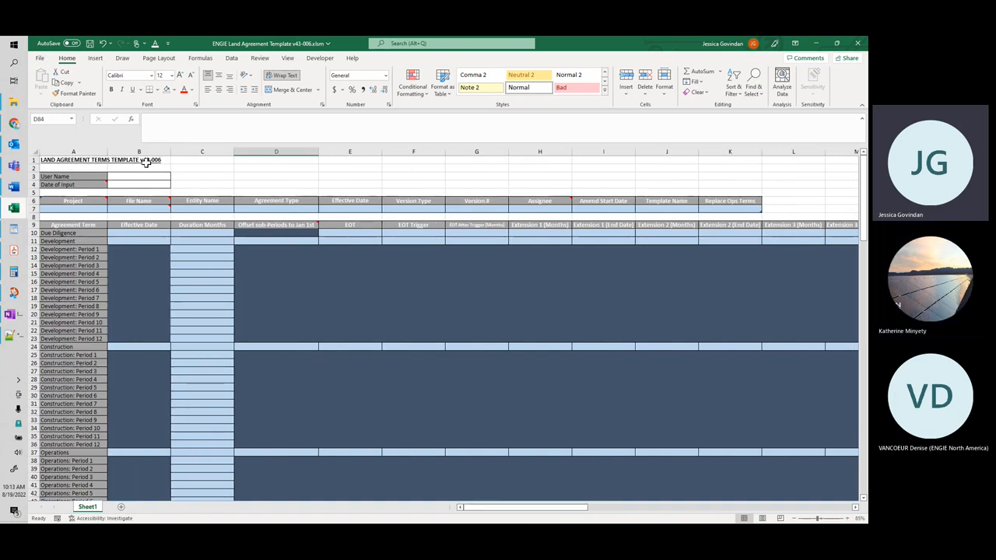
left_click(94, 160)
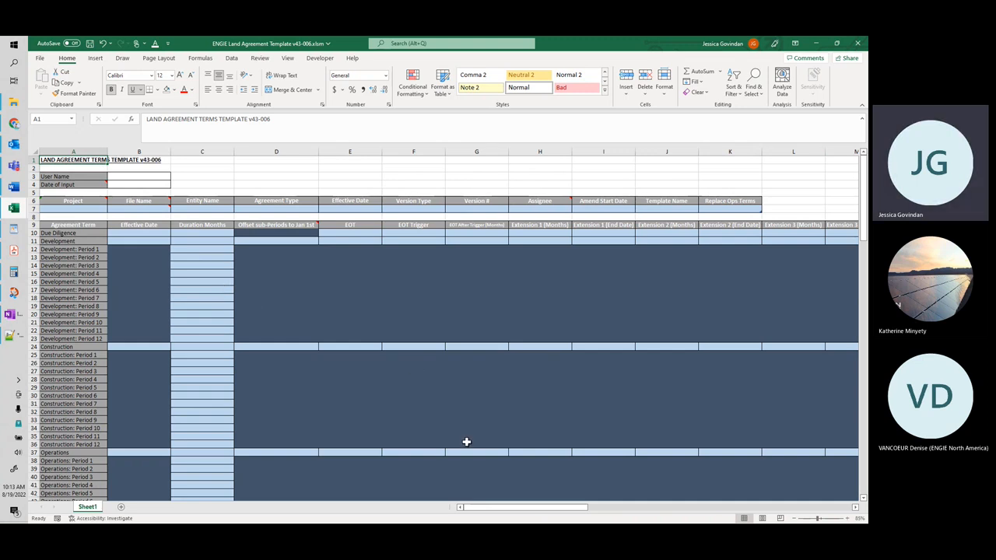
Step: Return to the terms table and review the royalty options for the "roy" term in J73, leaving its selection as is
scroll(470, 443, "down", 9)
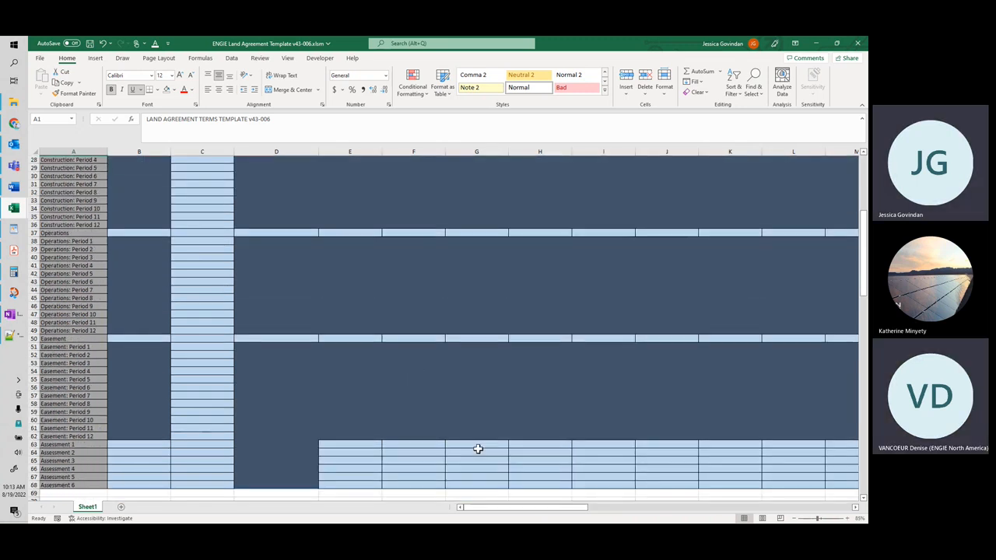
scroll(478, 449, "down", 7)
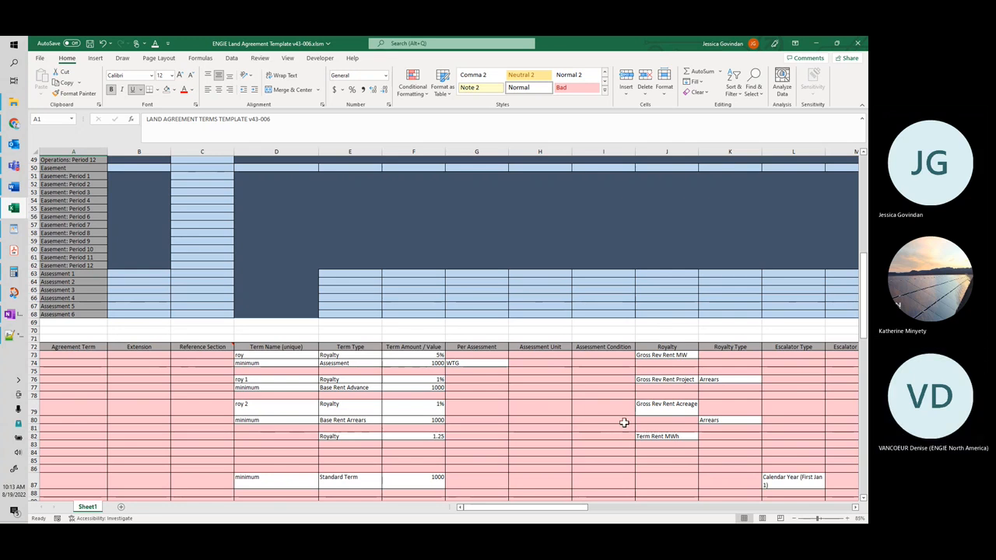
left_click(664, 357)
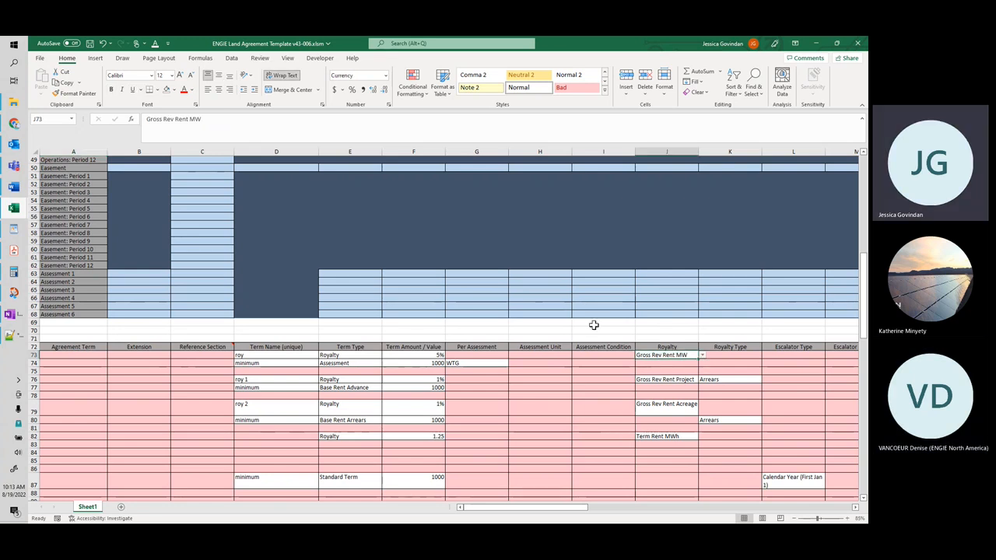
left_click(702, 356)
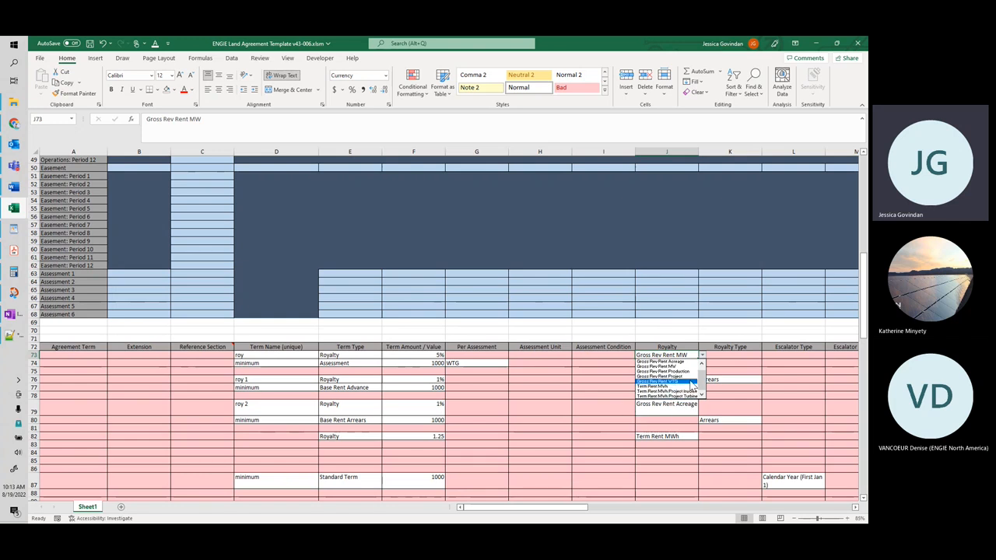
key("Escape")
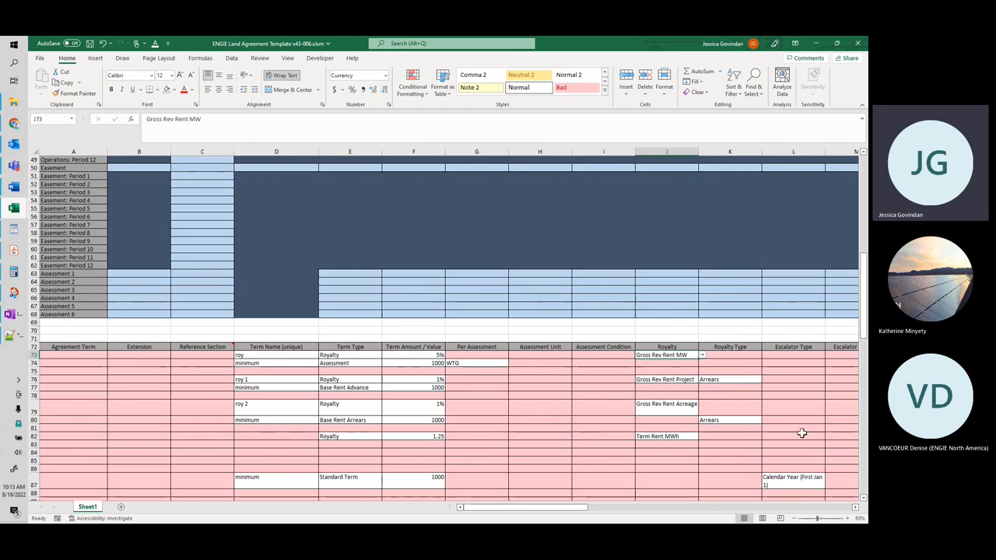
left_click(524, 407)
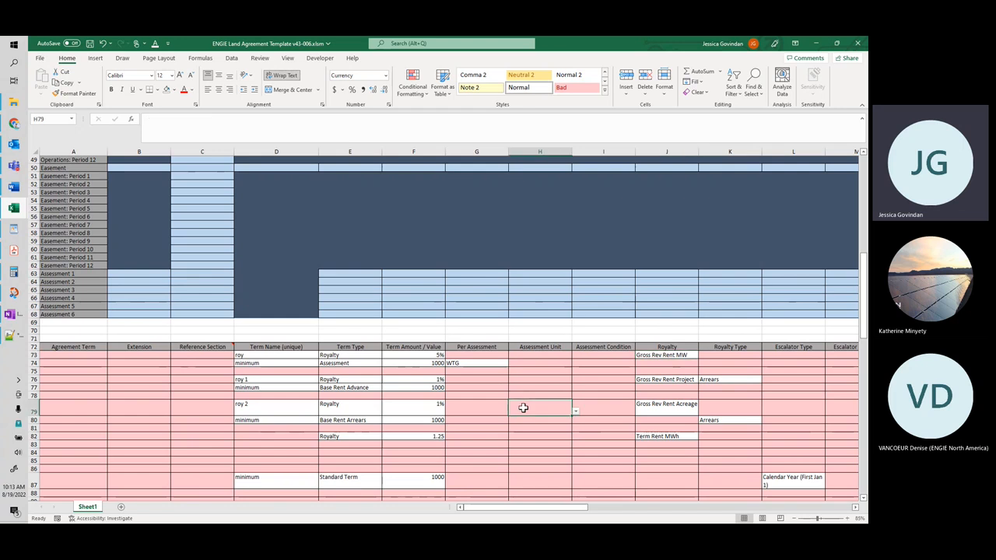